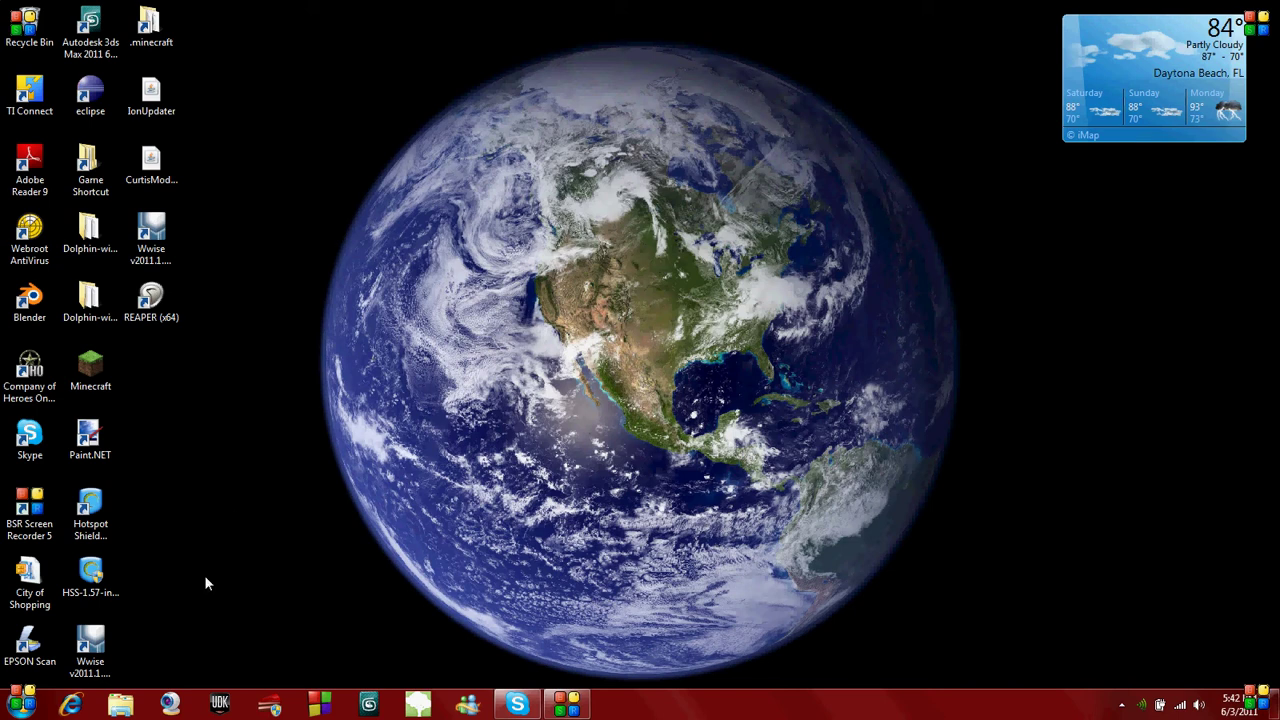
# Create a folder named MCP_V6 on Local Disk (C:) and open it.
pyautogui.click(121, 706)
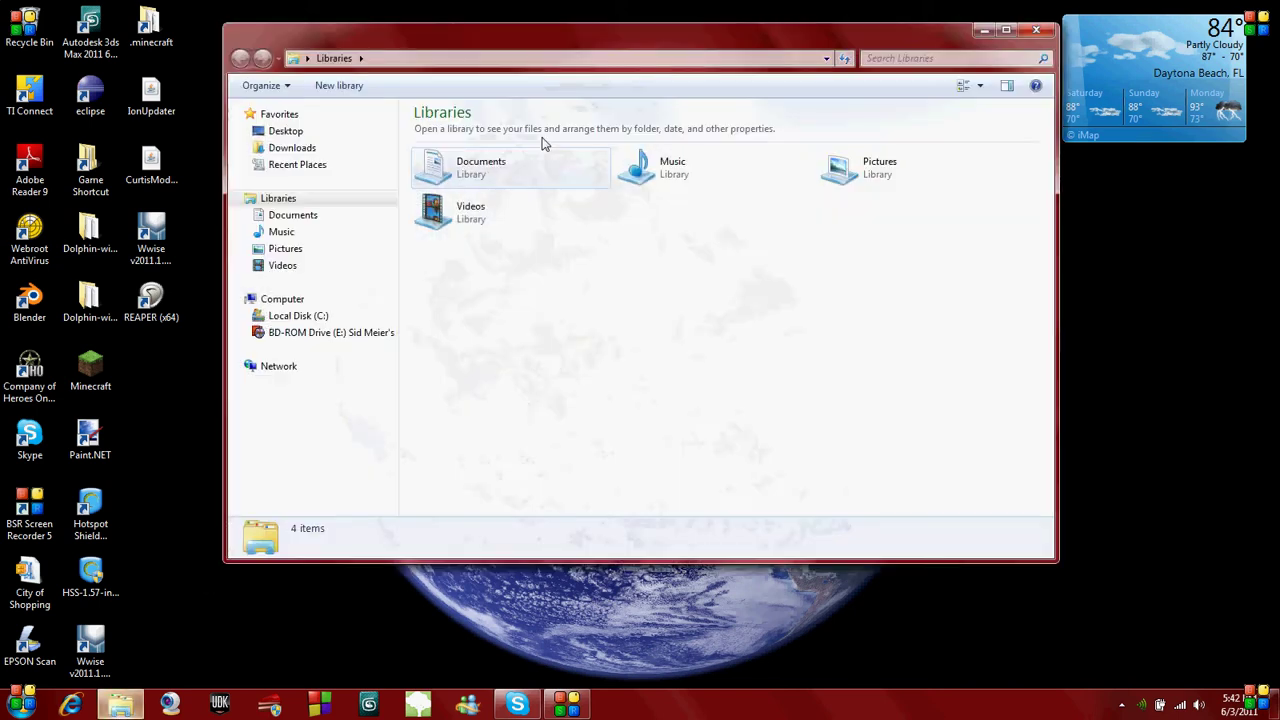
pyautogui.click(337, 315)
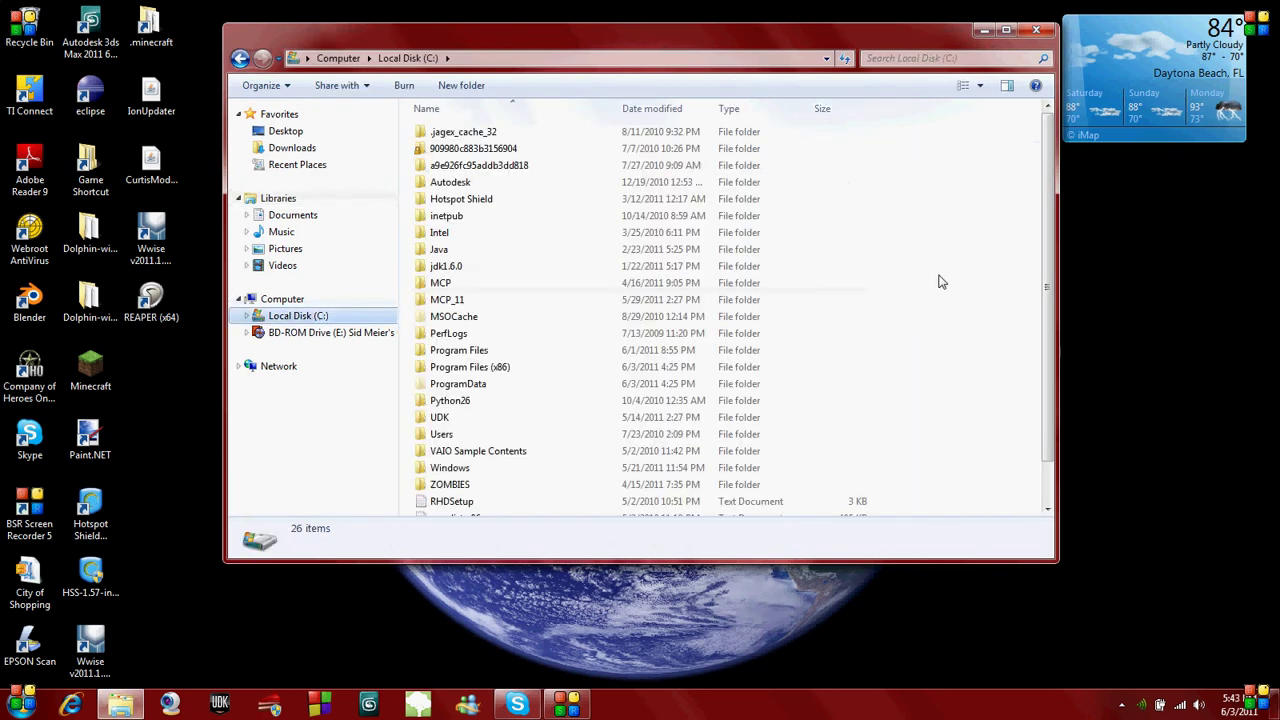
pyautogui.moveTo(848, 31); pyautogui.dragTo(882, 25)
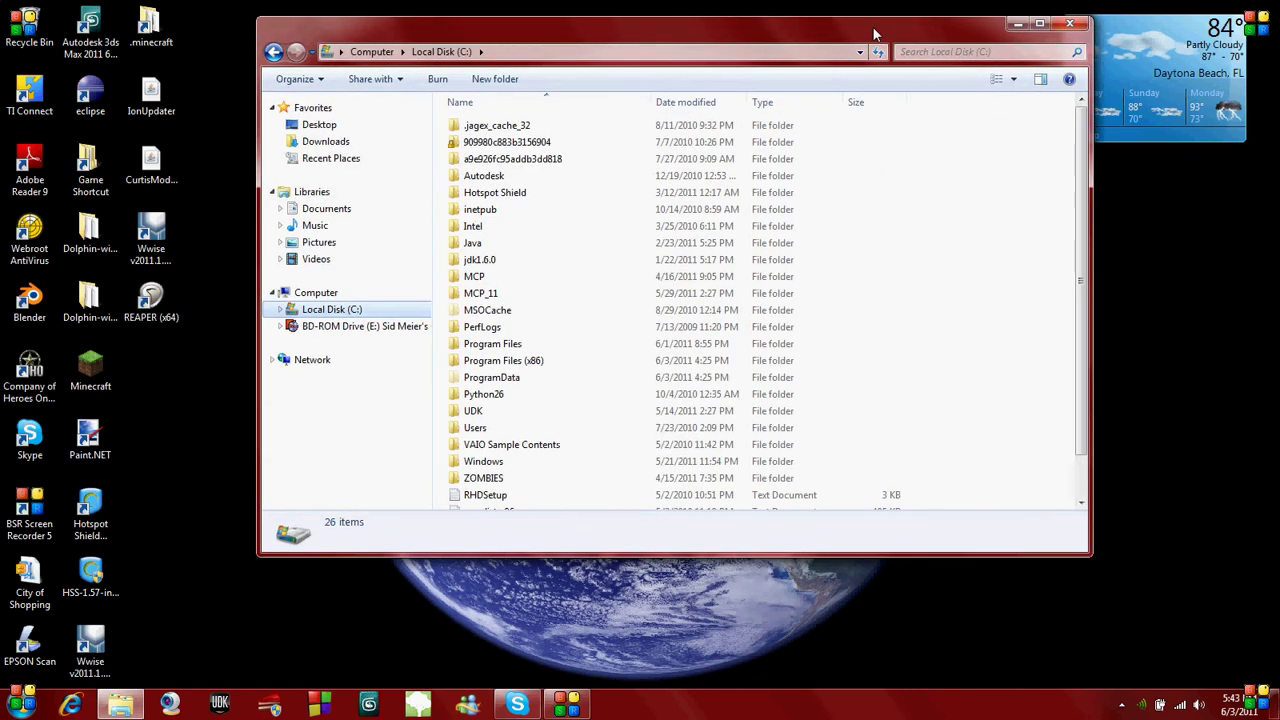
pyautogui.rightClick(972, 232)
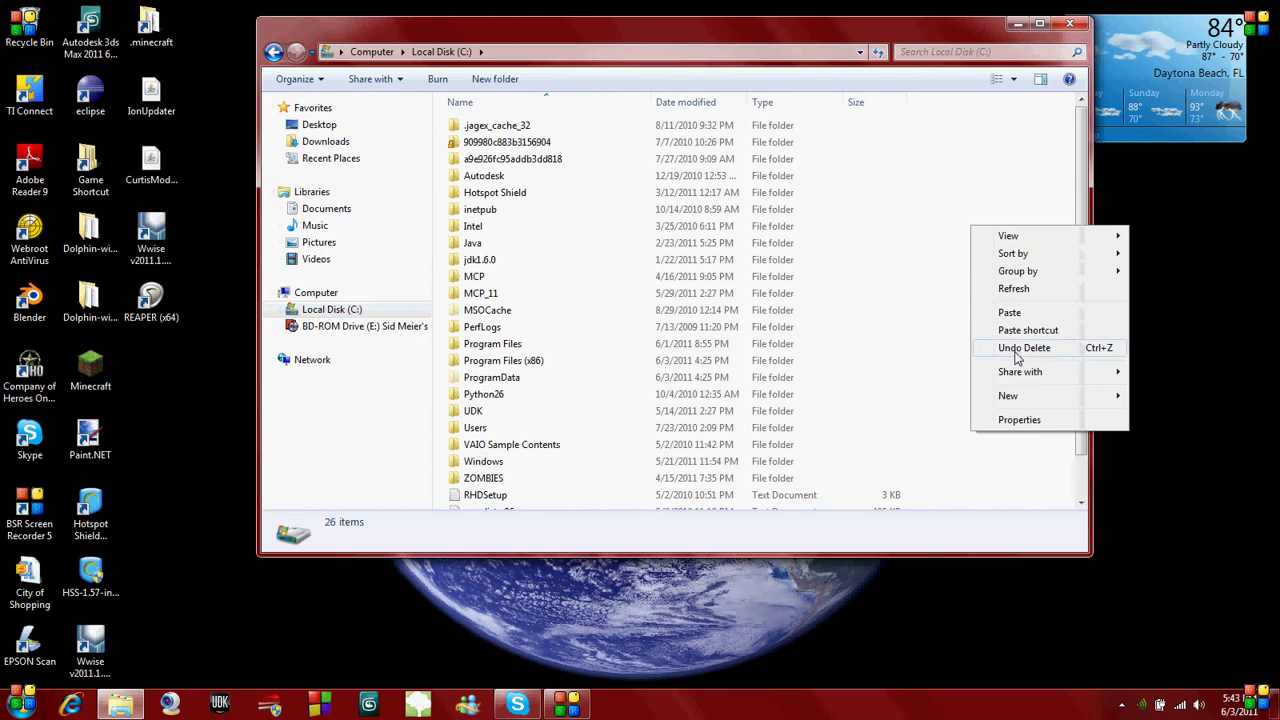
pyautogui.moveTo(1020, 398)
pyautogui.click(1160, 396)
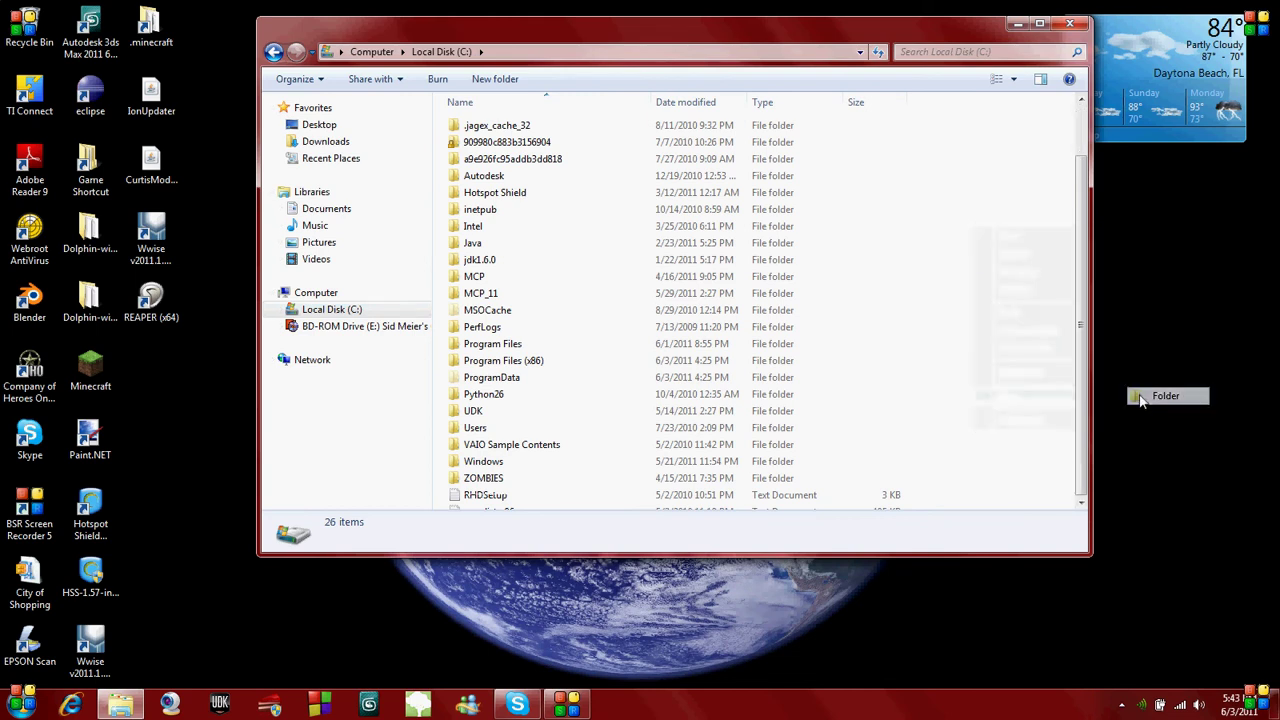
pyautogui.write('MCP')
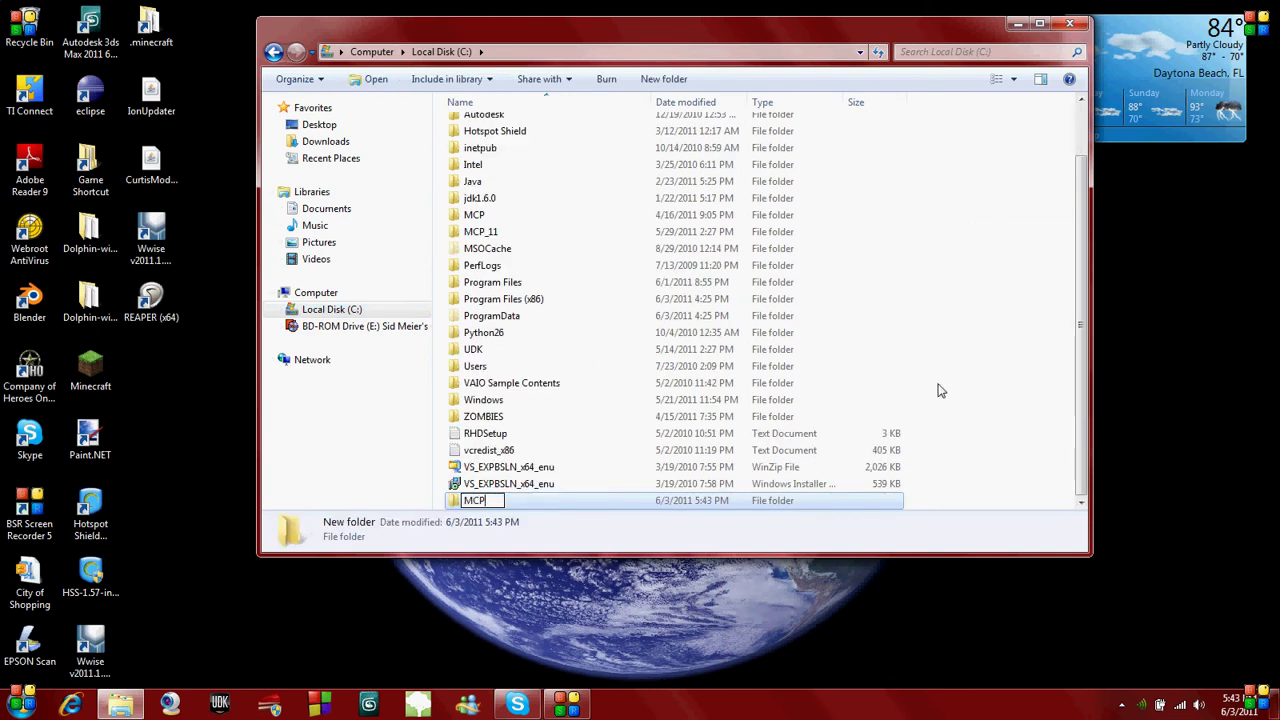
pyautogui.write('_V6')
pyautogui.press('Return')
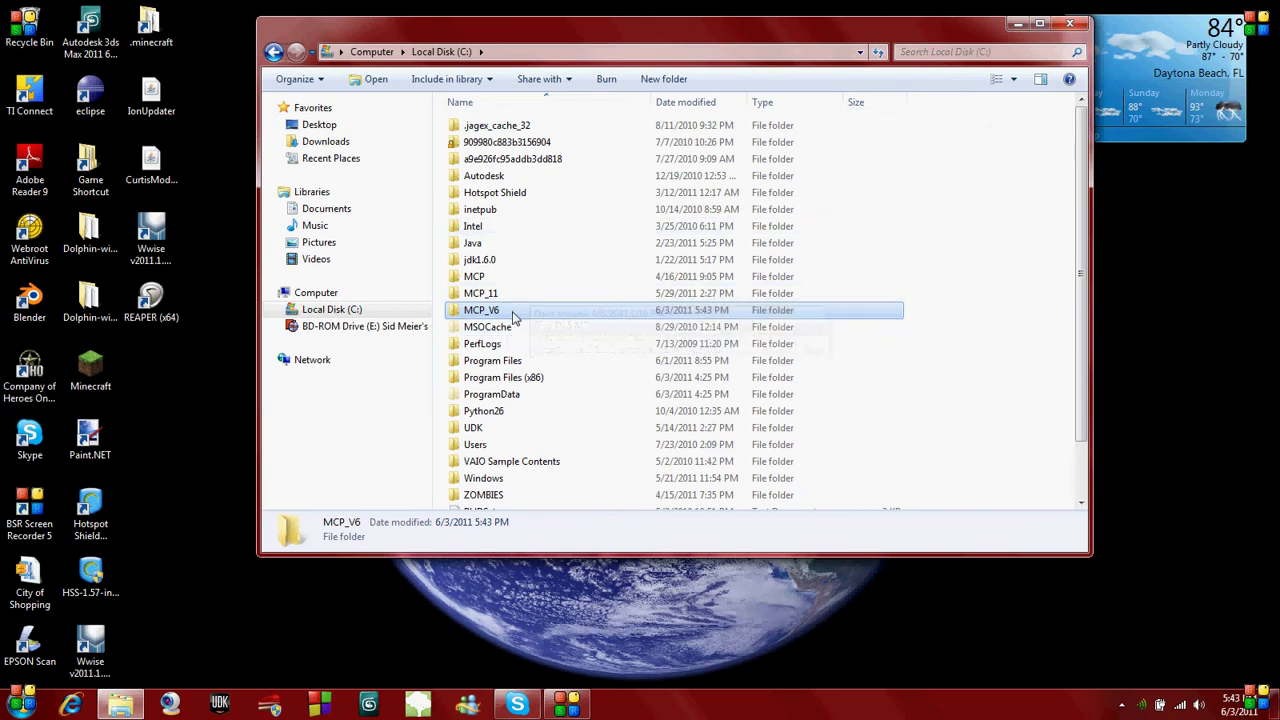
pyautogui.doubleClick(514, 312)
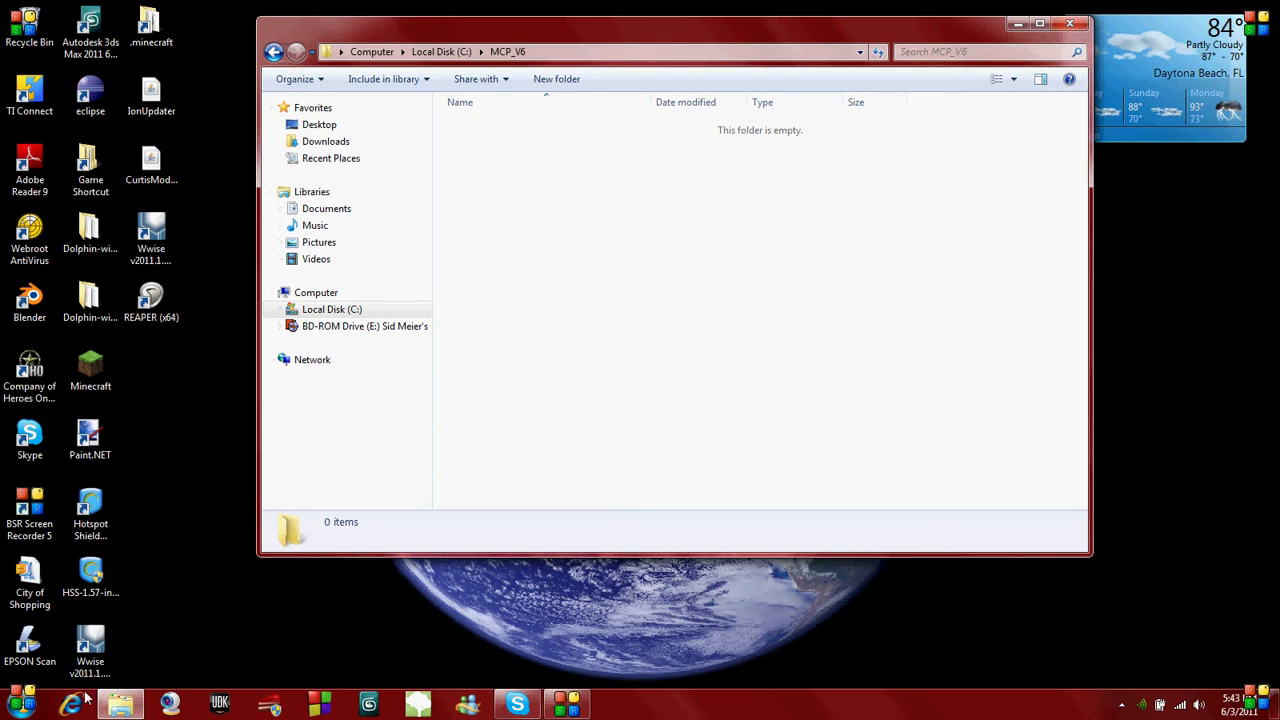
# In Internet Explorer, search Google for "minecraft mcp" and open the MCP Releases page.
pyautogui.click(118, 705)
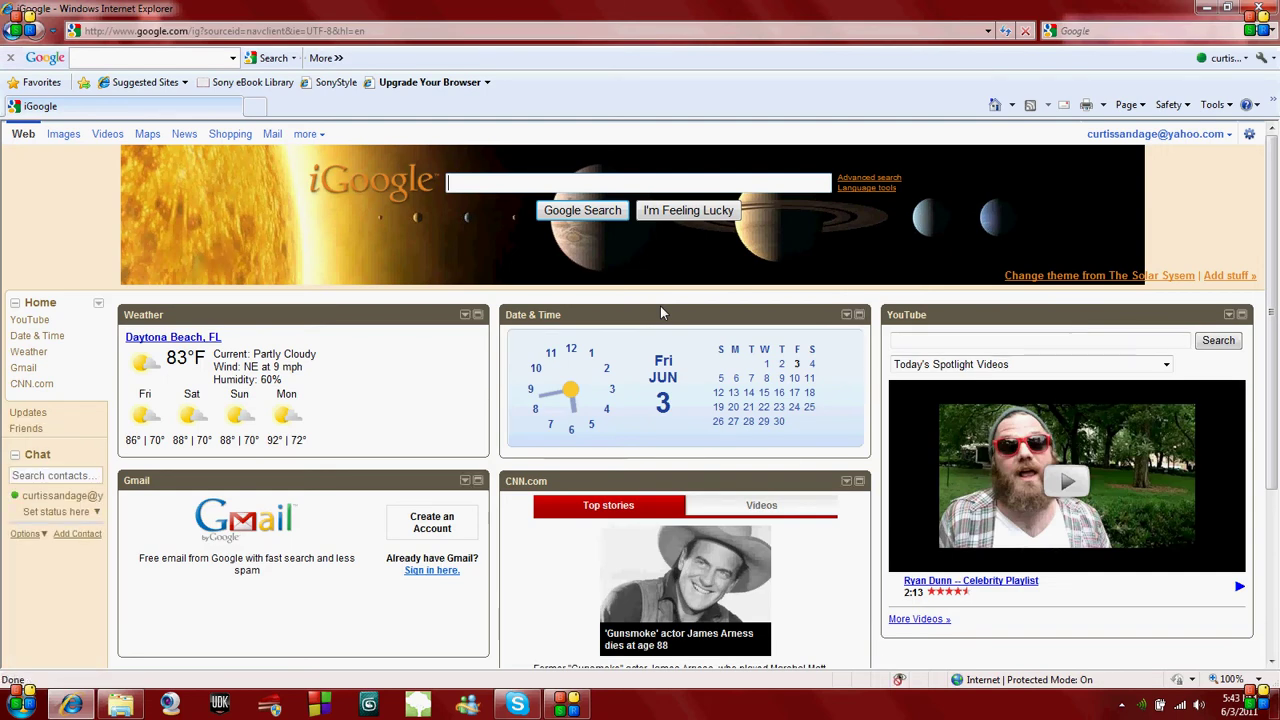
pyautogui.write('mine')
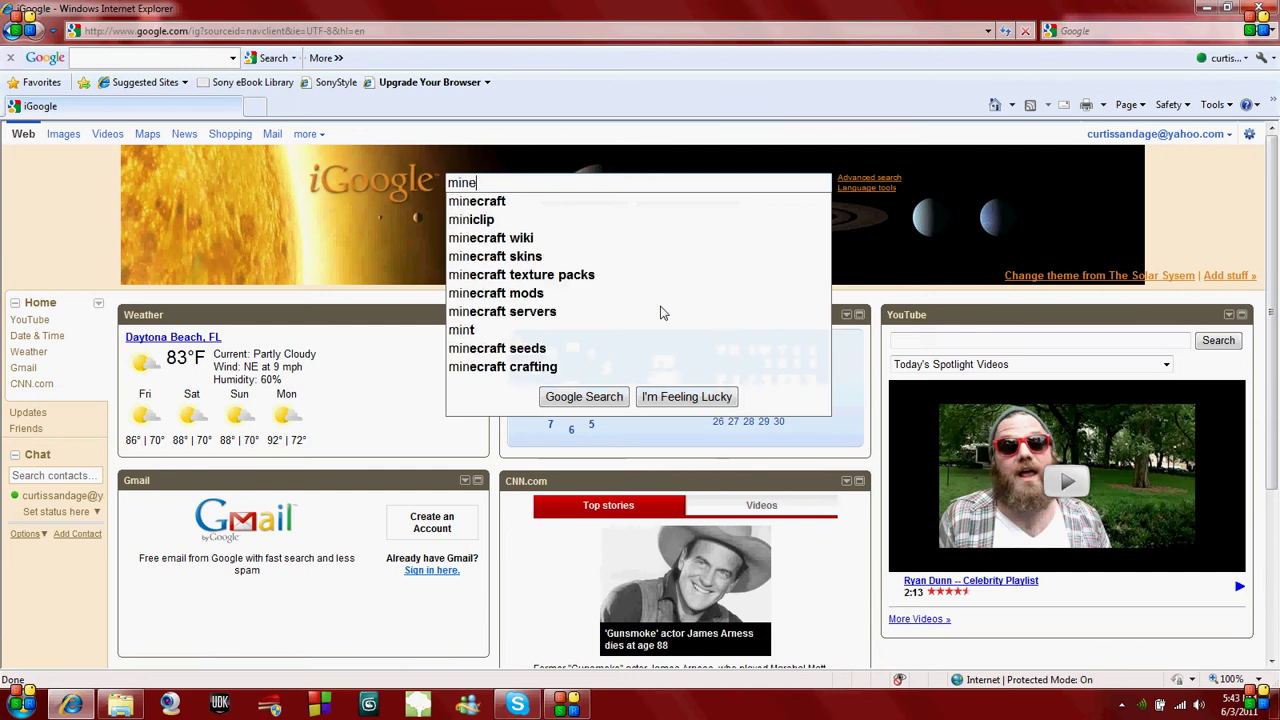
pyautogui.write('craft mcp')
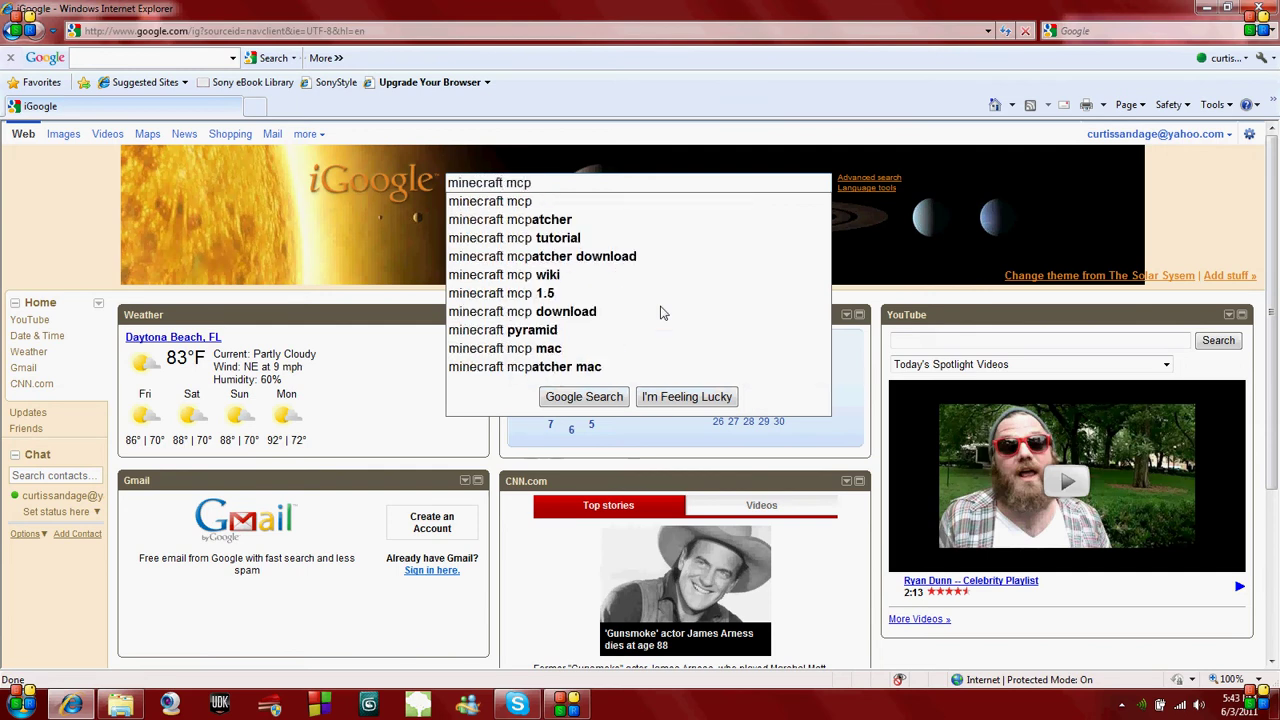
pyautogui.press('Return')
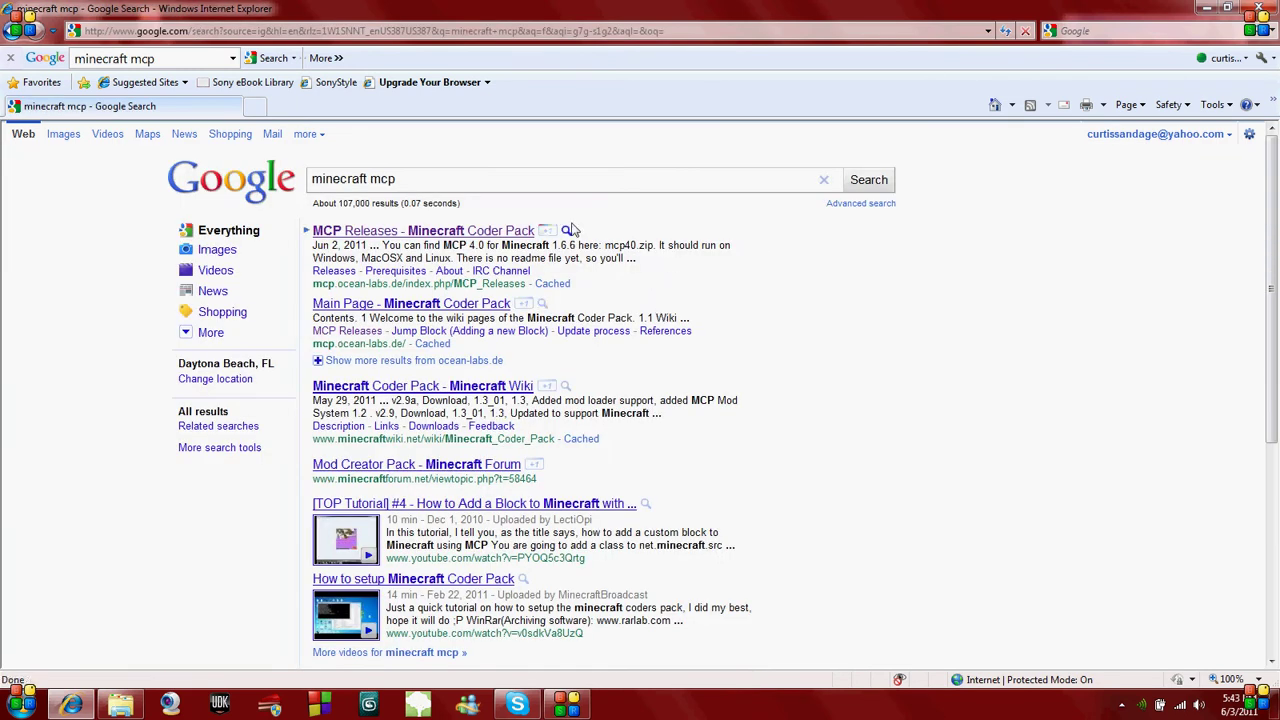
pyautogui.click(481, 231)
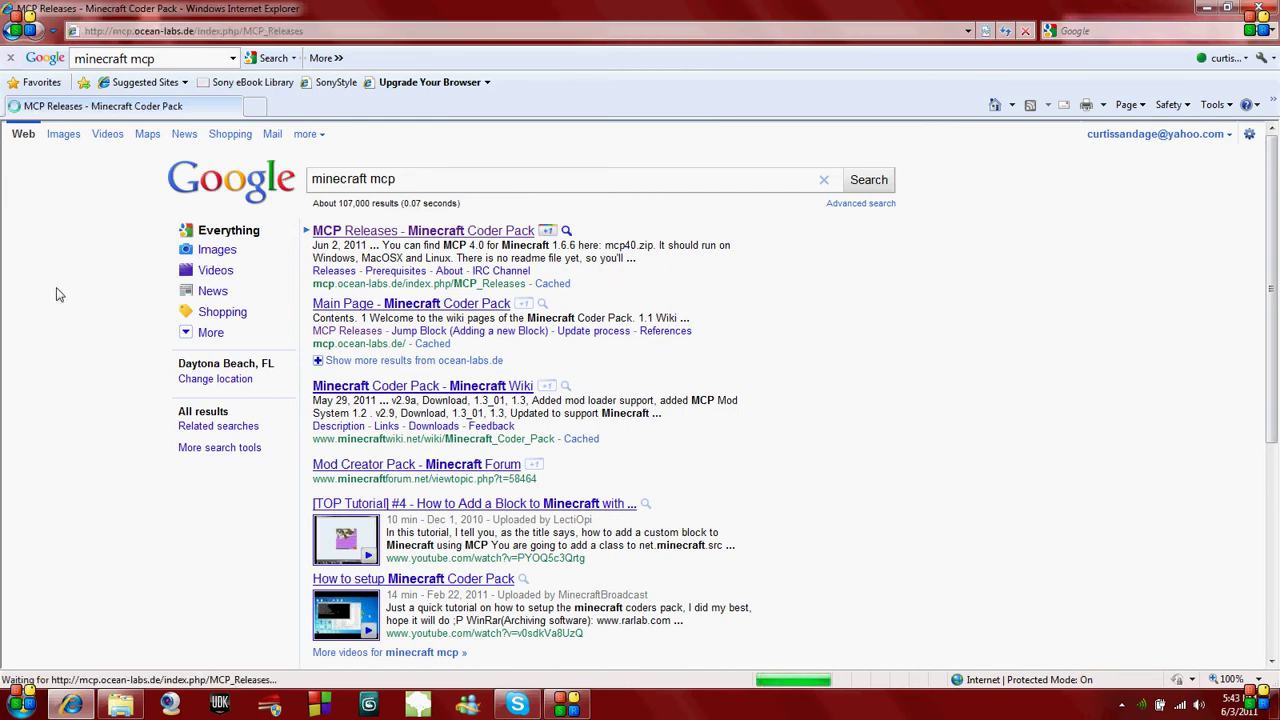
# Start downloading MCP v4.0 for Minecraft 1.6.6 from the release history, choosing to save the mcp40.zip file.
pyautogui.scroll(-3, 385, 370)
pyautogui.scroll(-10, 550, 288)
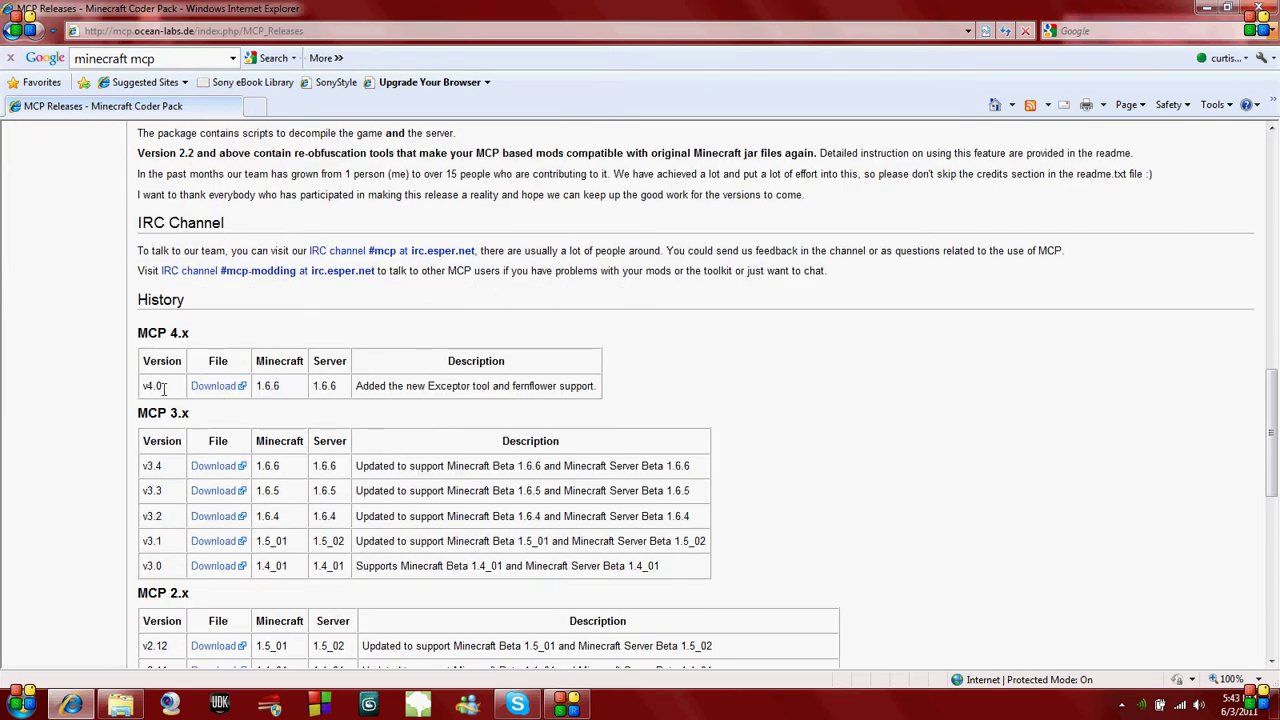
pyautogui.moveTo(255, 386); pyautogui.dragTo(285, 387)
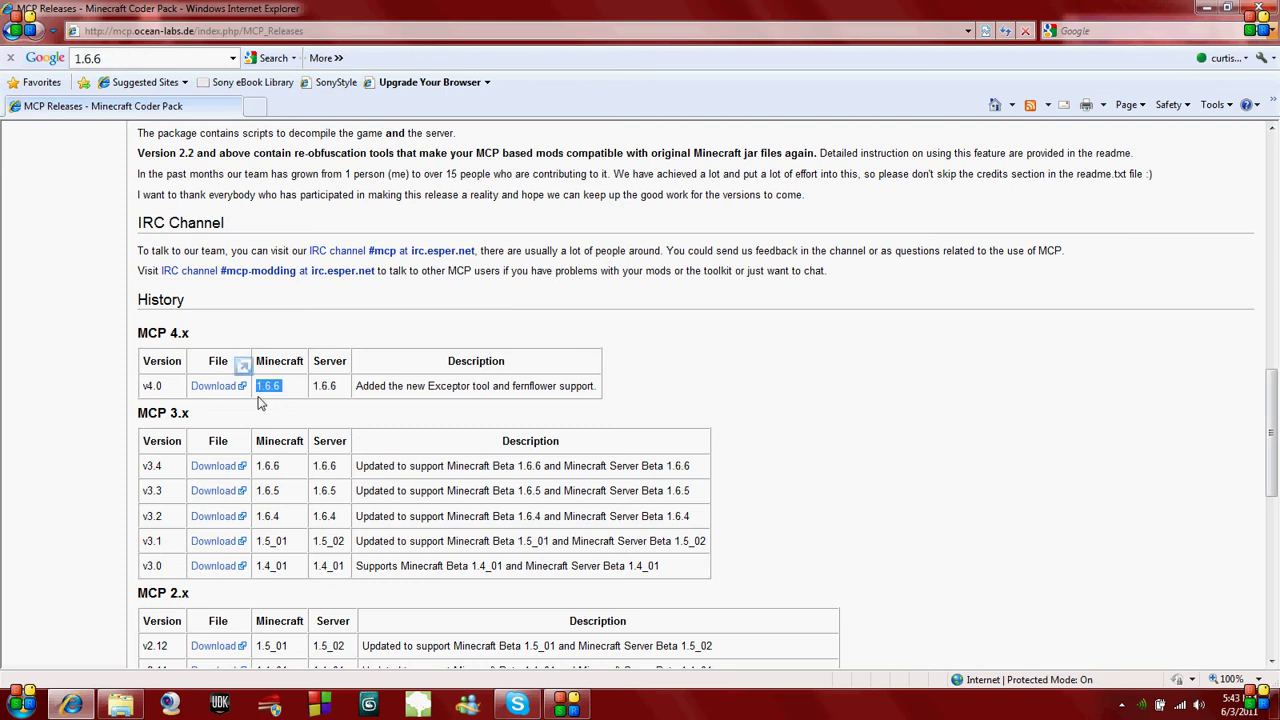
pyautogui.click(203, 388)
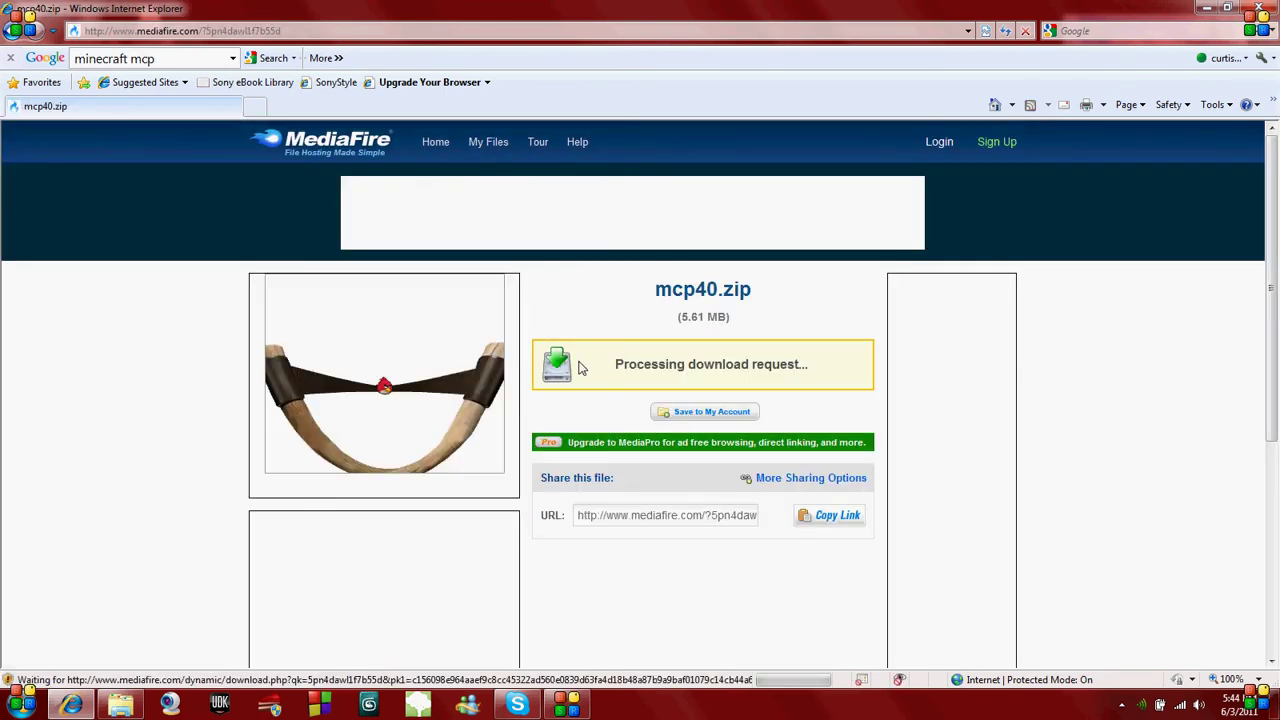
pyautogui.click(657, 381)
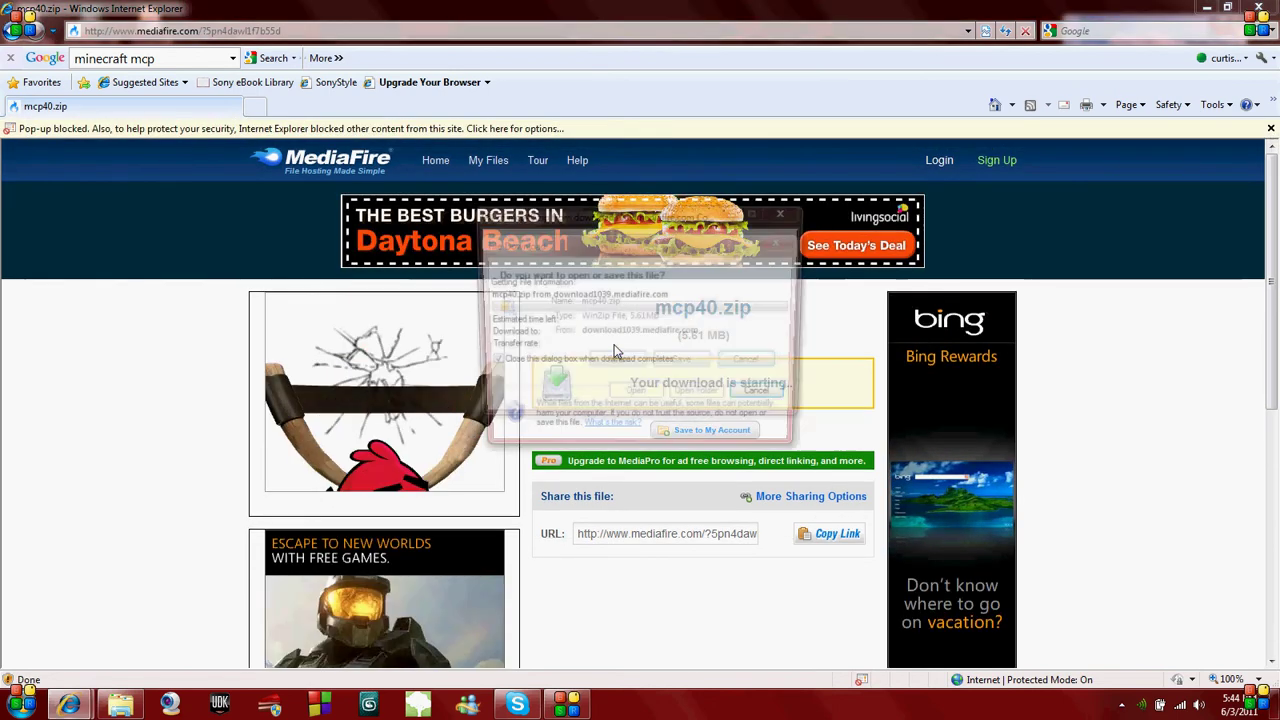
pyautogui.click(660, 362)
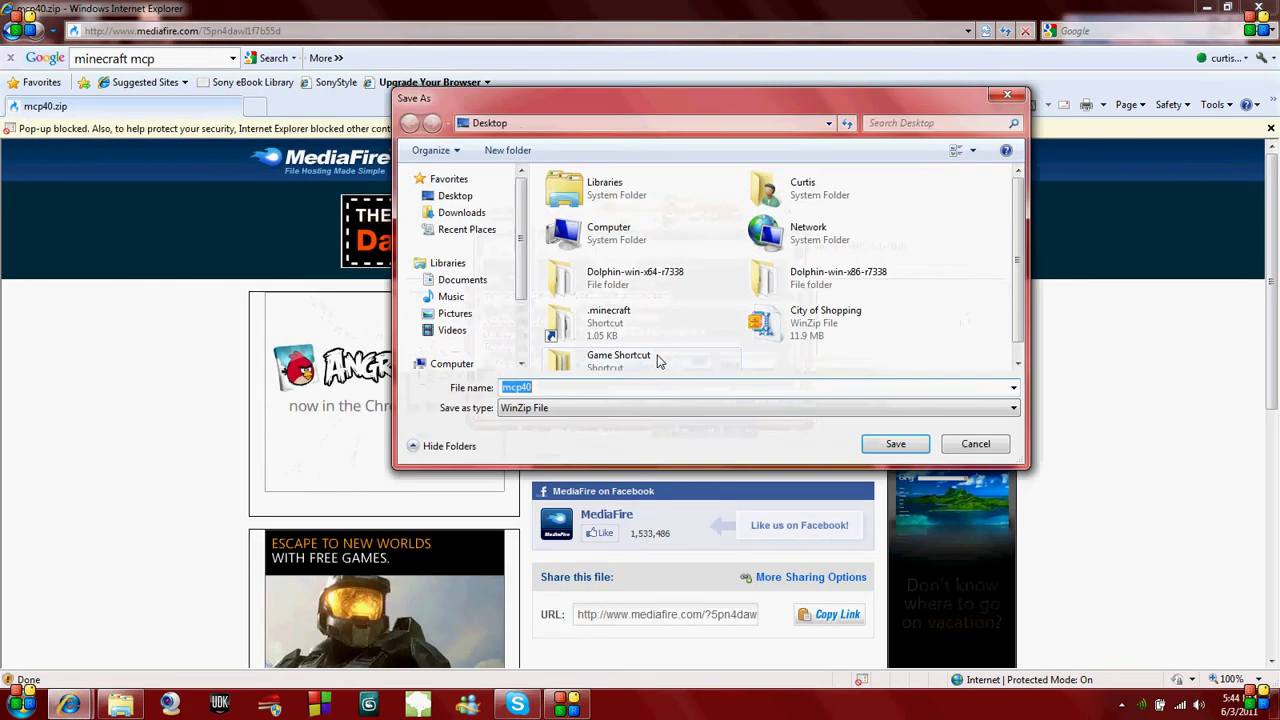
# Save the mcp40 zip file in the MCP_V6 folder on Local Disk (C:).
pyautogui.scroll(-3, 520, 300)
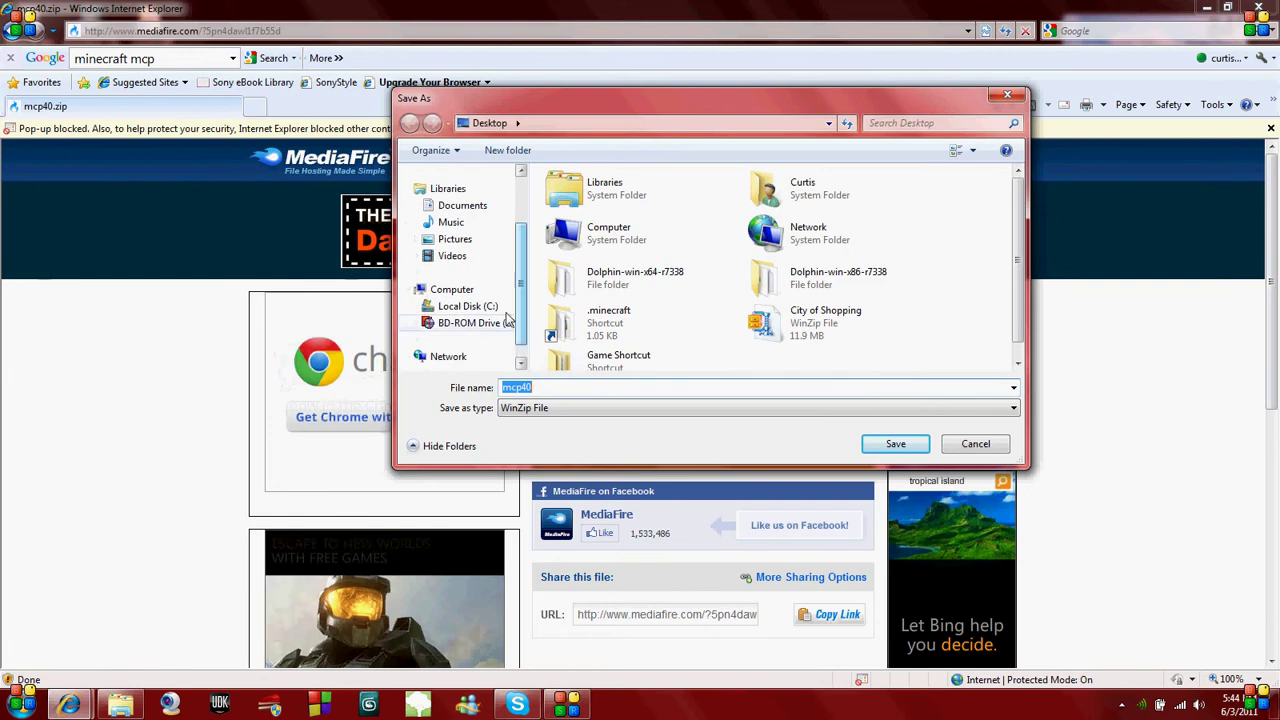
pyautogui.click(490, 306)
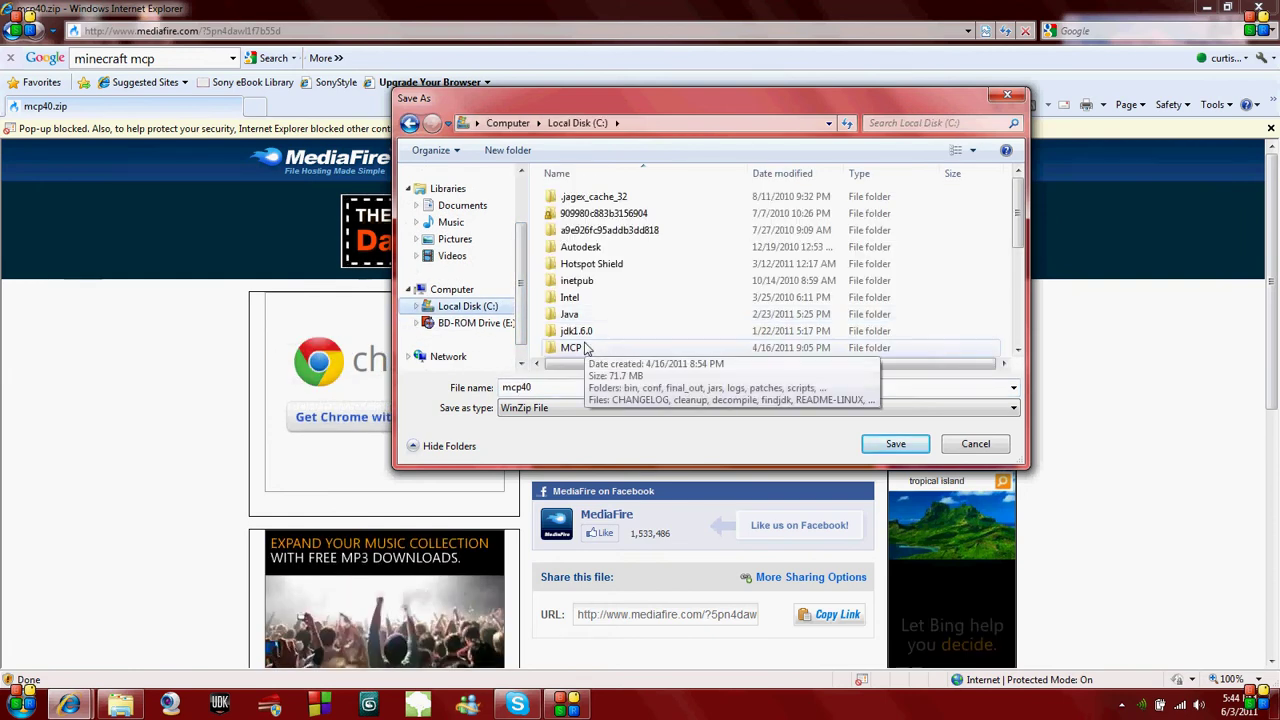
pyautogui.scroll(-2, 600, 320)
pyautogui.click(617, 284)
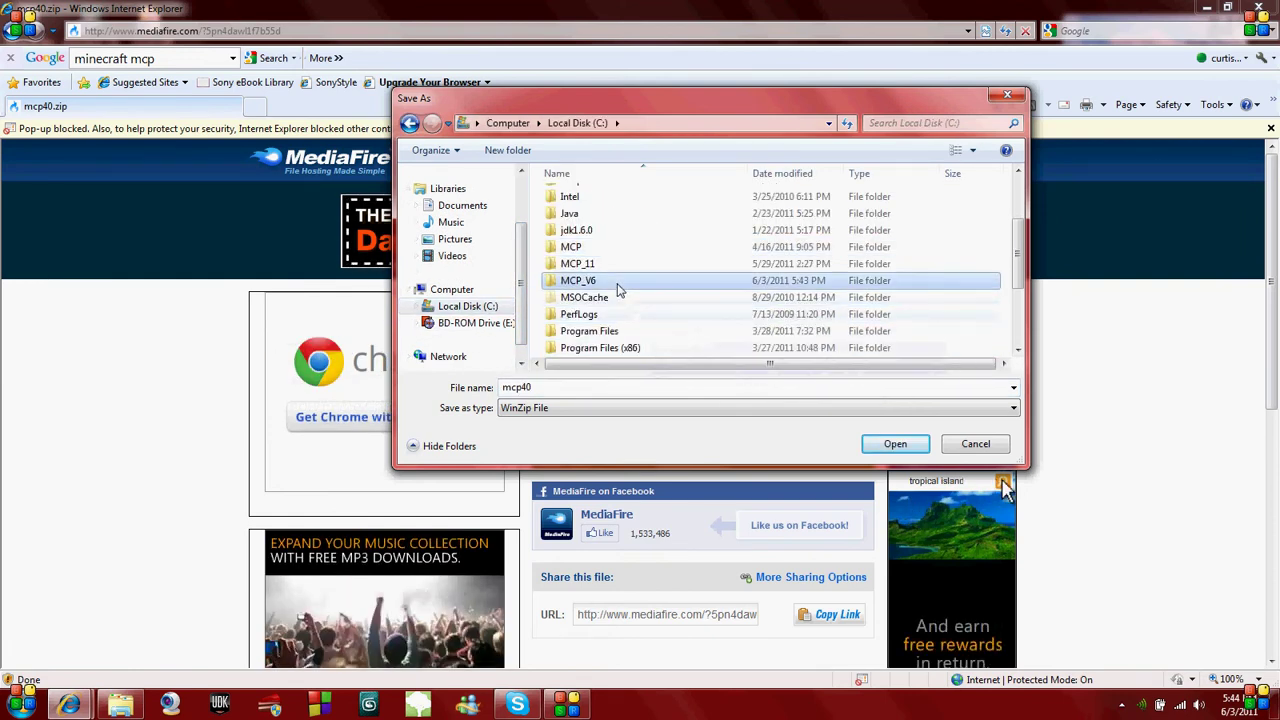
pyautogui.doubleClick(617, 284)
pyautogui.click(894, 443)
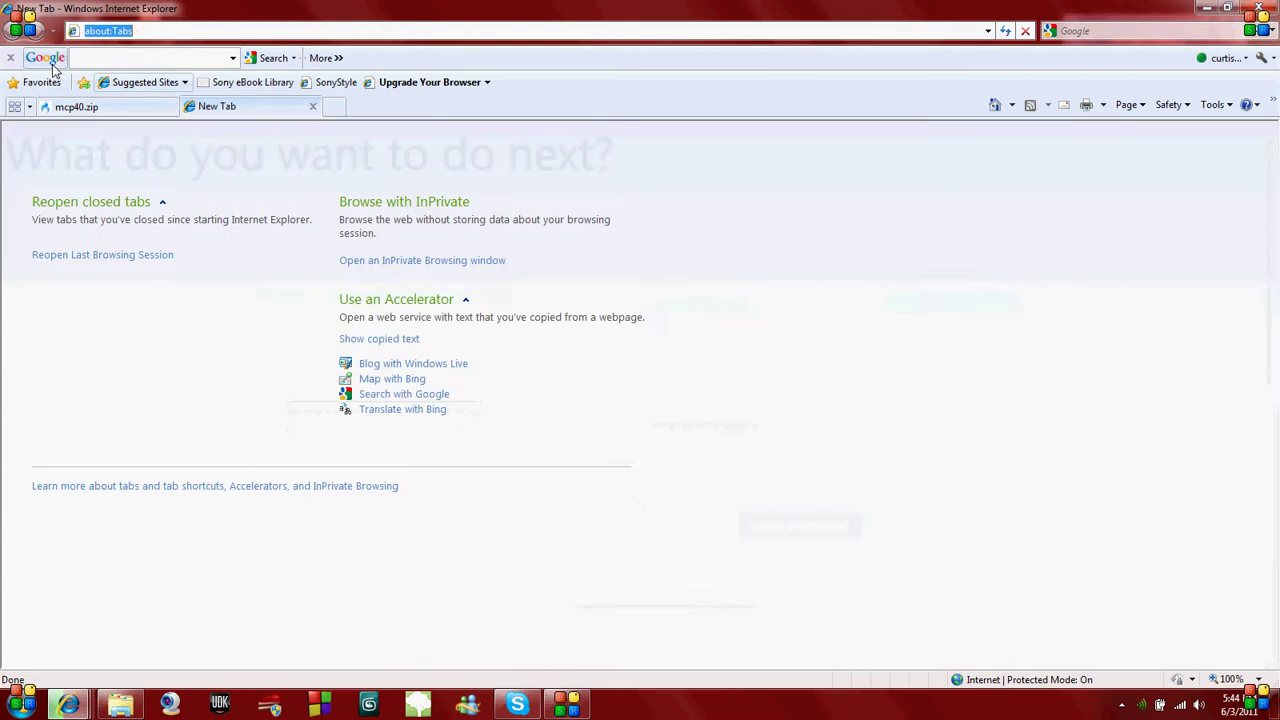
# Search Google for "minecraft modloader" in a new tab and open the ModLoader topic on Minecraft Forum.
pyautogui.click(48, 57)
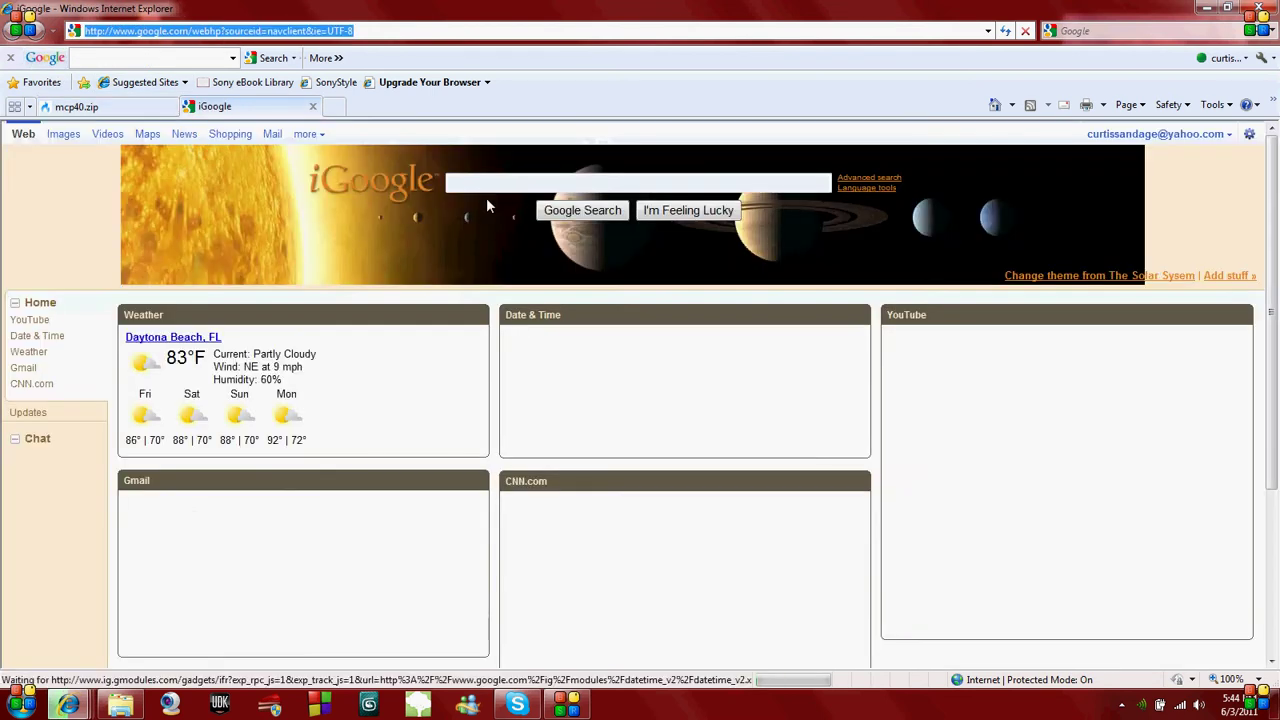
pyautogui.click(491, 181)
pyautogui.write('minecraft modloader')
pyautogui.press('Return')
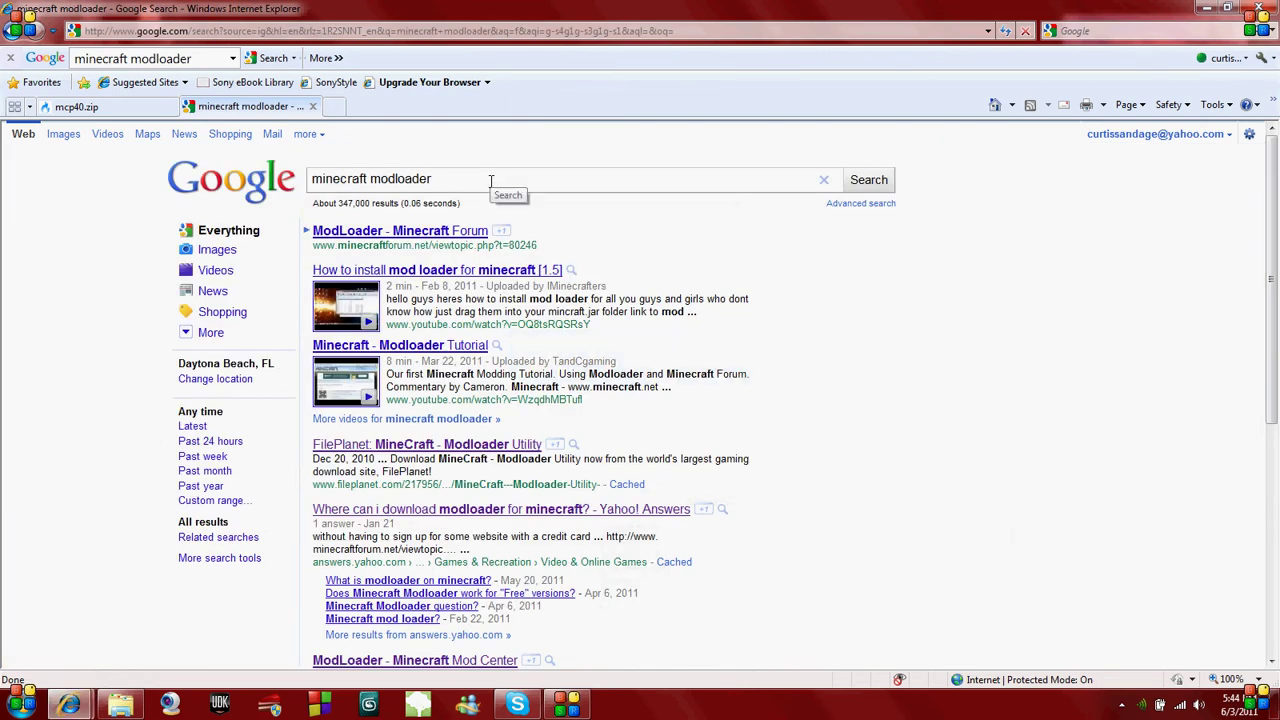
pyautogui.click(433, 231)
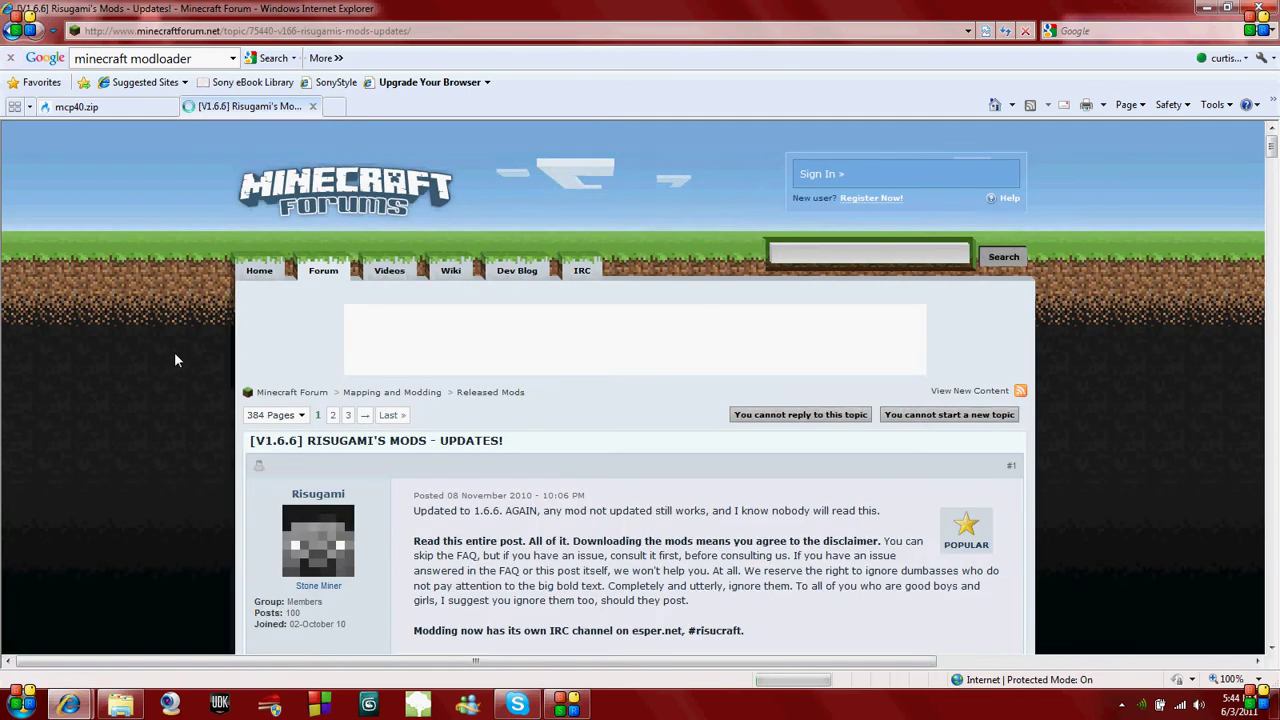
# Find ModLoader Beta 1.6.6 in the forum post's mod list and start its direct download.
pyautogui.scroll(-3, 170, 352)
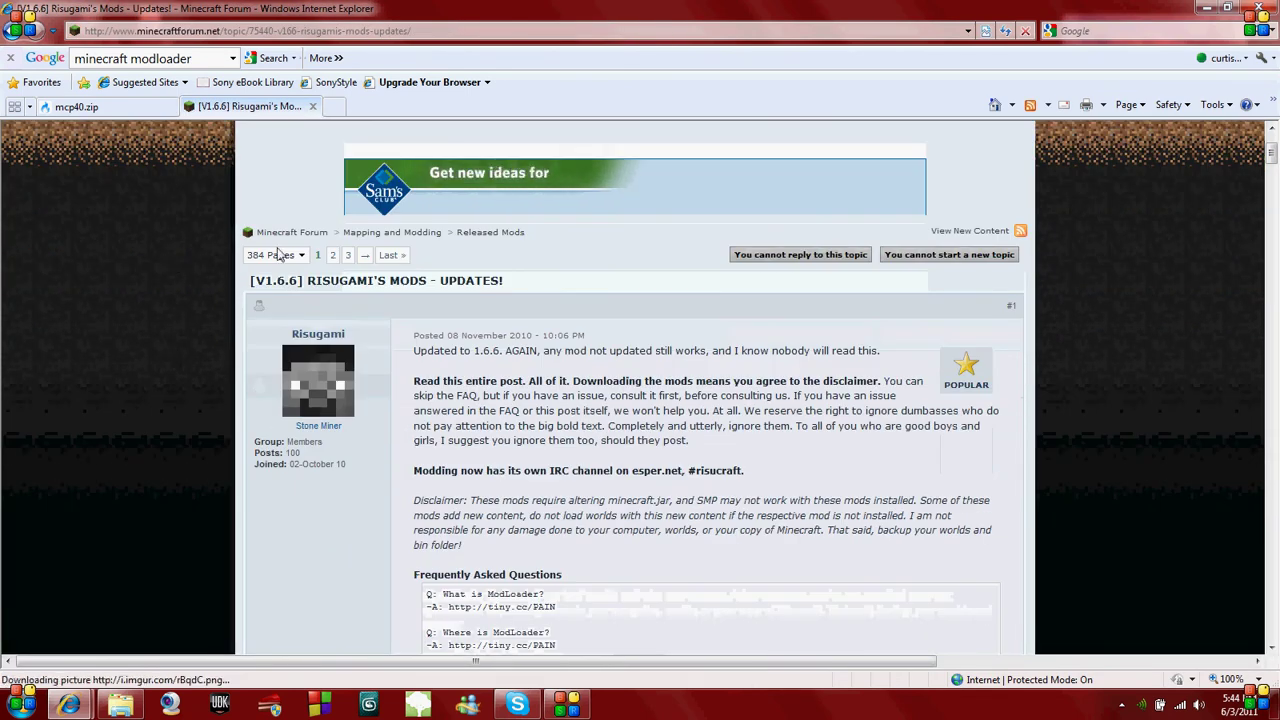
pyautogui.scroll(-4, 540, 330)
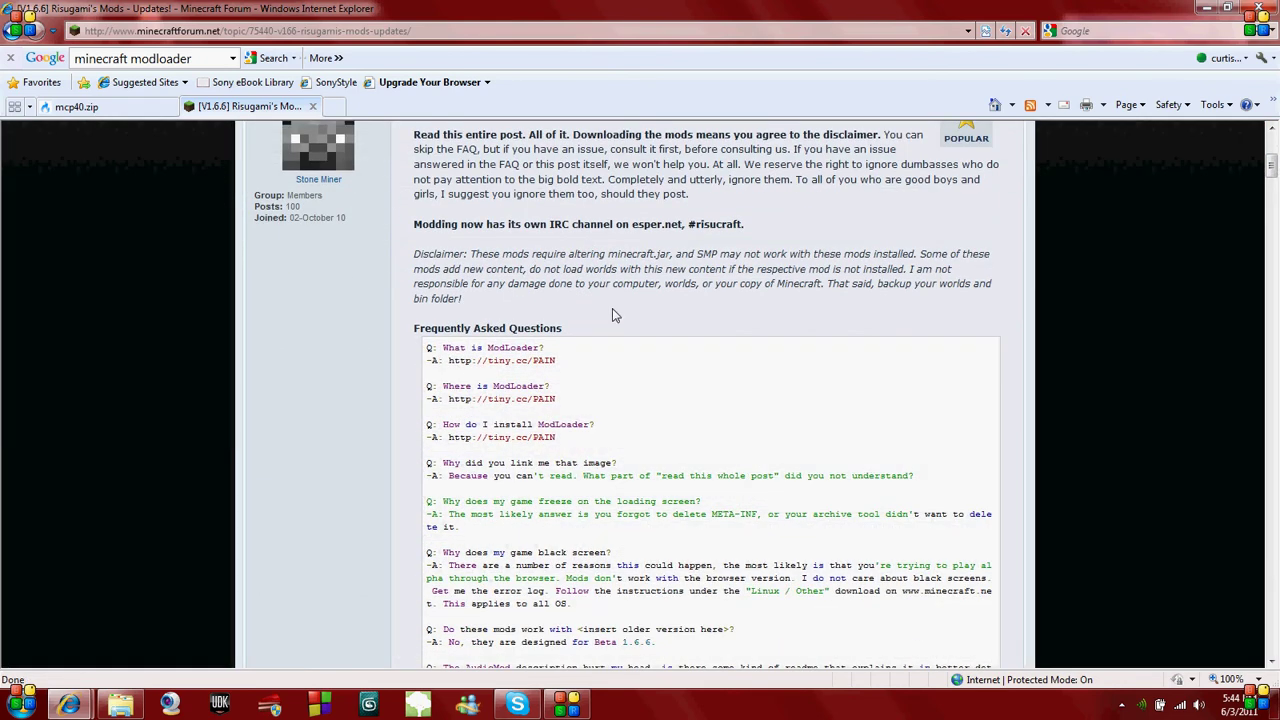
pyautogui.scroll(-3, 696, 285)
pyautogui.scroll(4, 690, 280)
pyautogui.scroll(-4, 643, 253)
pyautogui.scroll(-10, 643, 253)
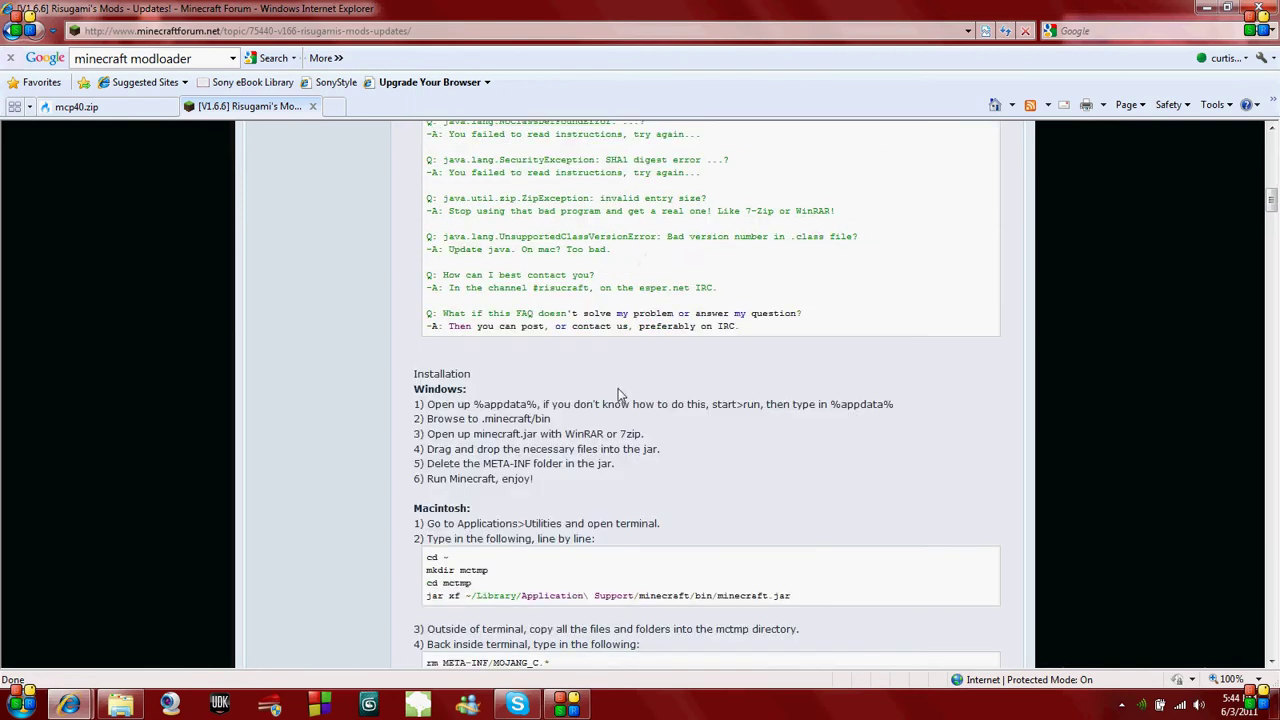
pyautogui.scroll(-1, 619, 395)
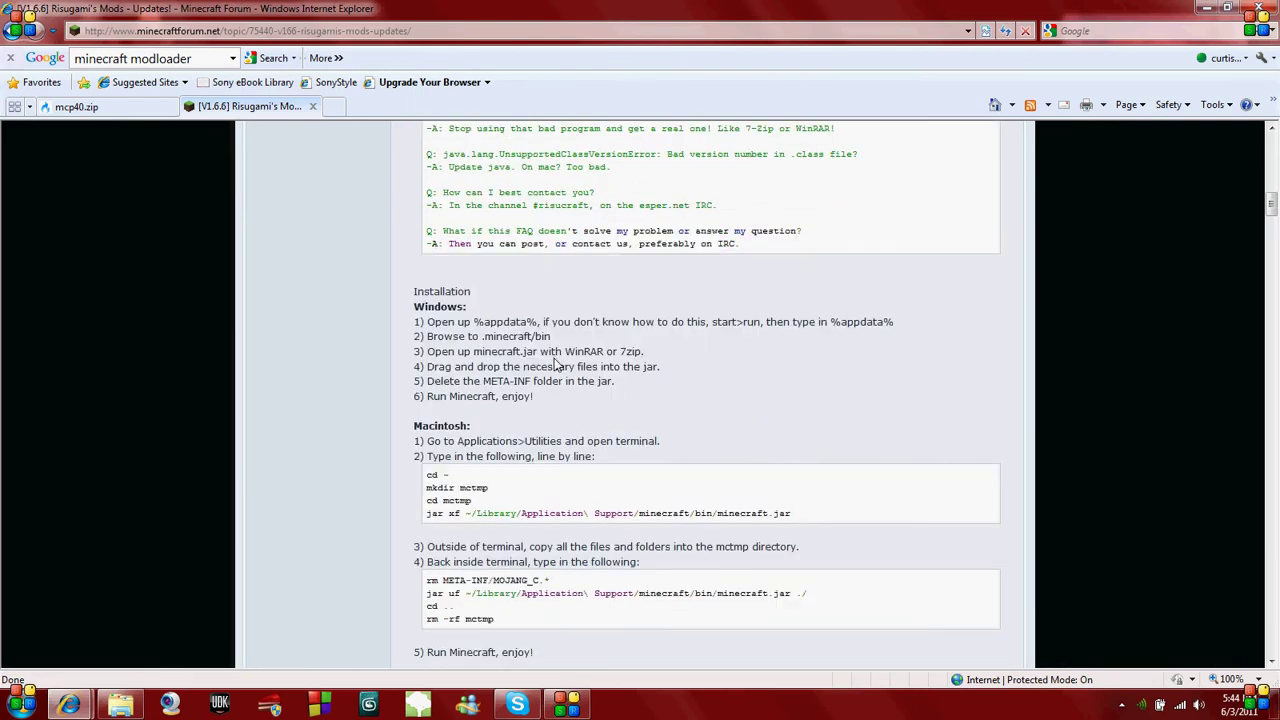
pyautogui.scroll(-1, 525, 350)
pyautogui.scroll(-3, 545, 326)
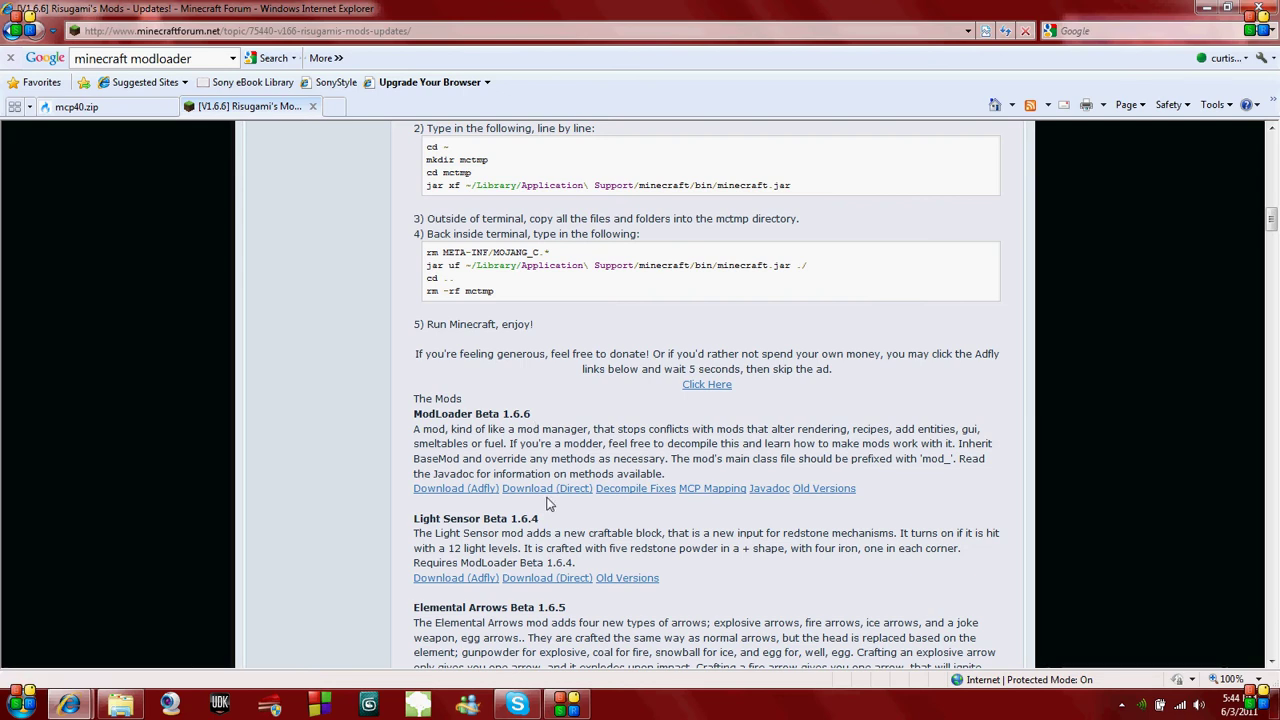
pyautogui.click(544, 490)
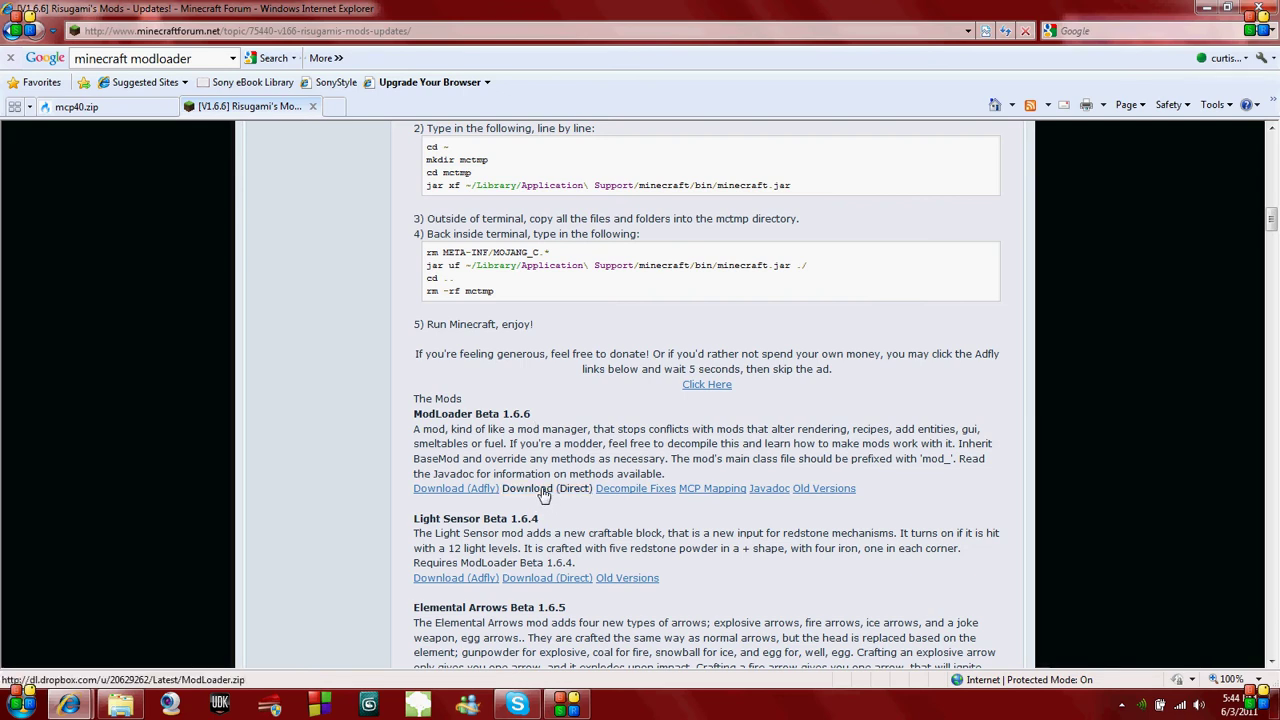
# Save the ModLoader zip file to the Desktop, closing the forum tab and minimizing the browser when done.
pyautogui.click(666, 358)
pyautogui.scroll(2, 517, 217)
pyautogui.click(483, 197)
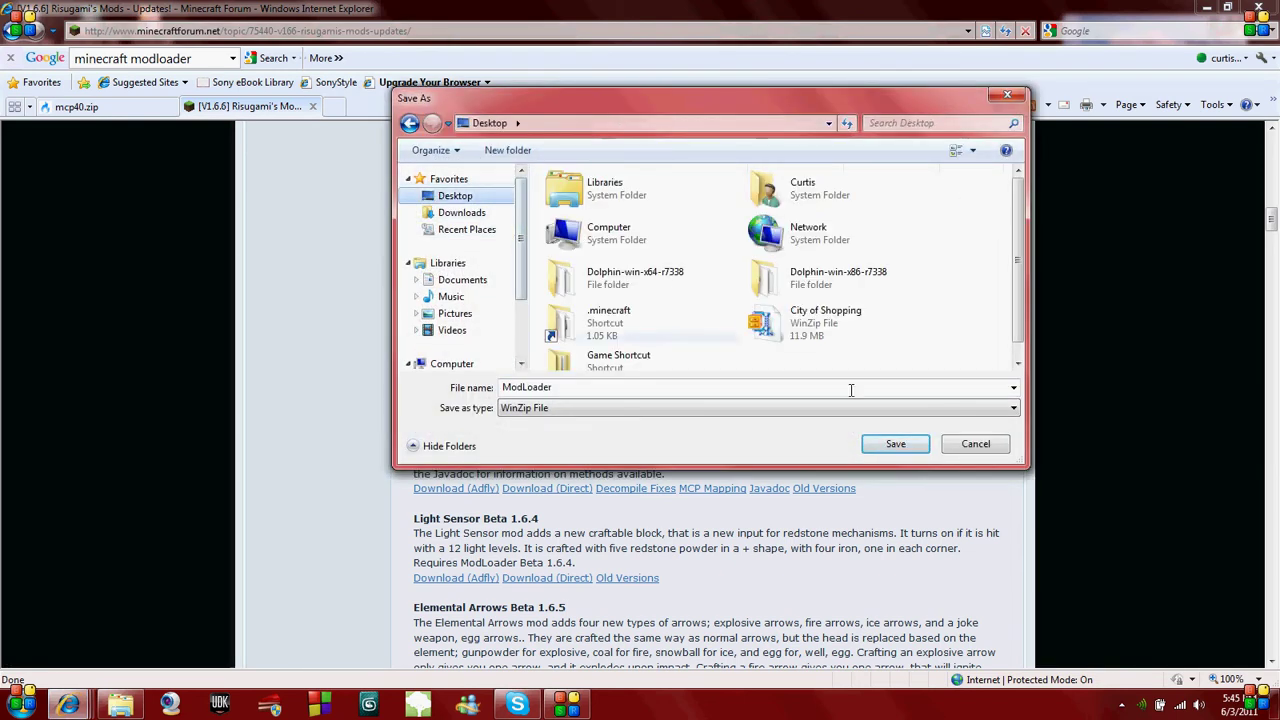
pyautogui.click(895, 443)
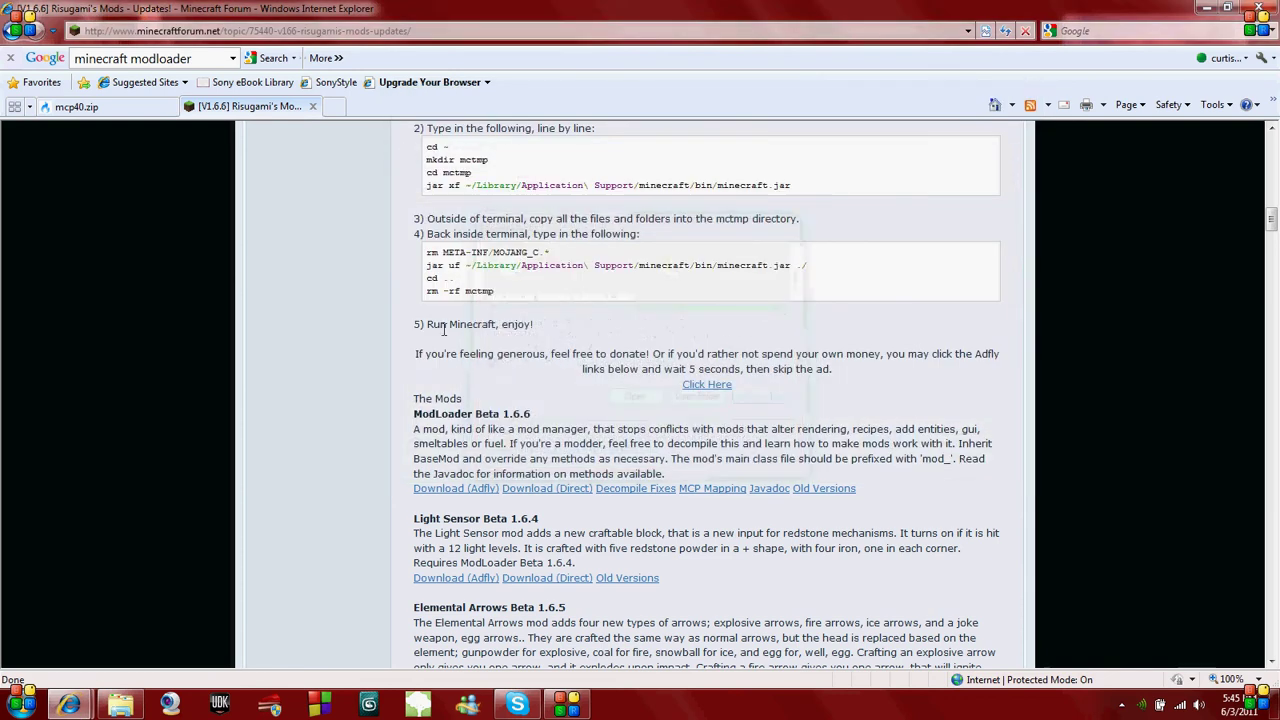
pyautogui.click(313, 107)
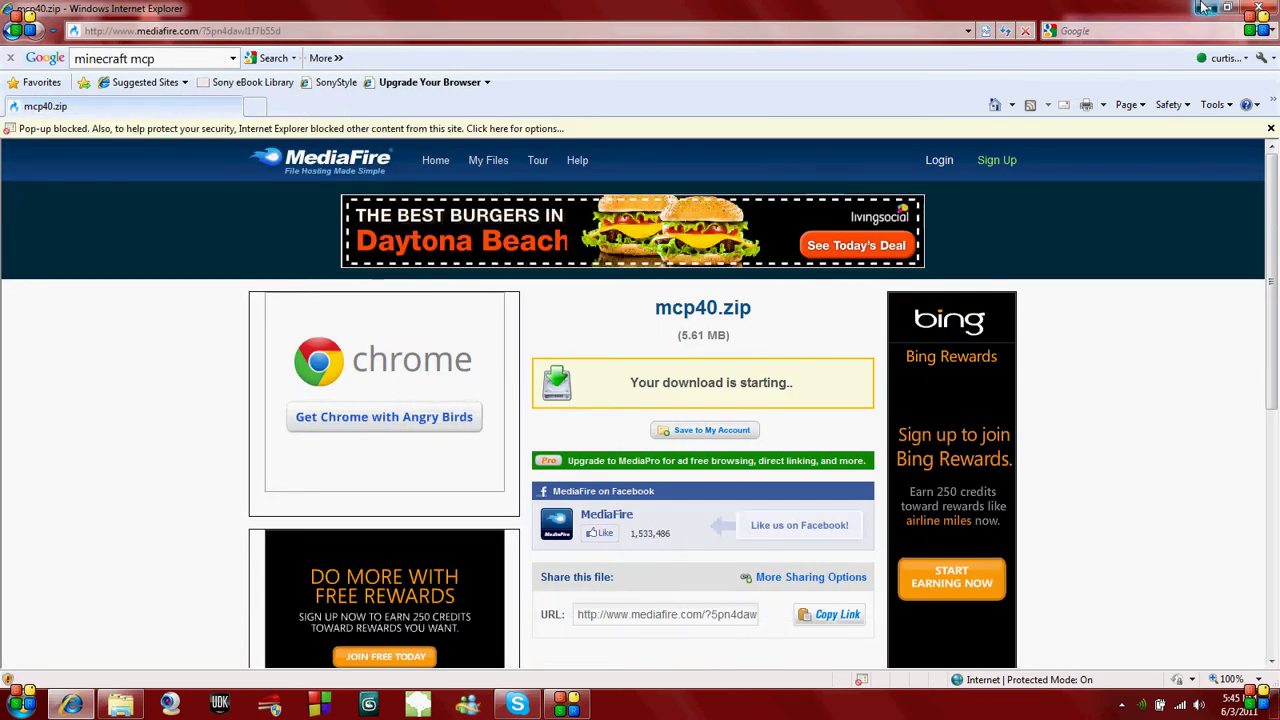
pyautogui.click(1205, 8)
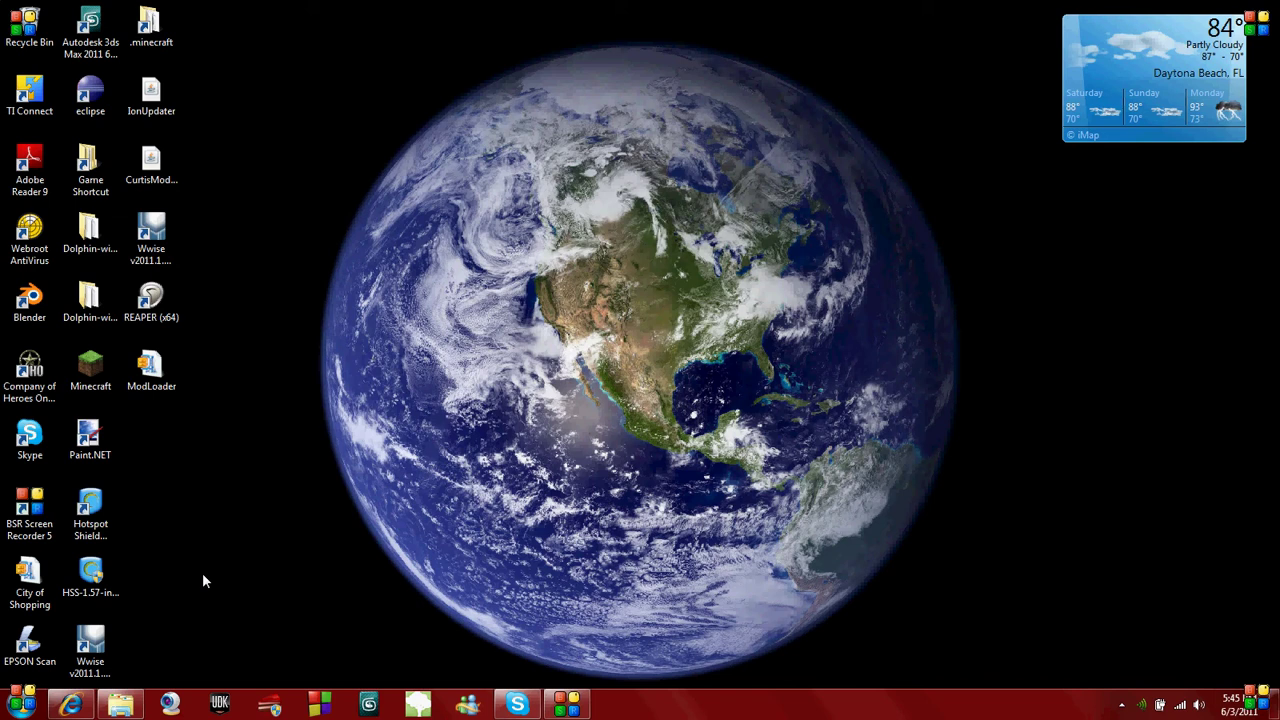
# Open a new file browser window and go to AppData\Roaming\.minecraft\bin in the user's profile folder on Local Disk (C:).
pyautogui.rightClick(120, 705)
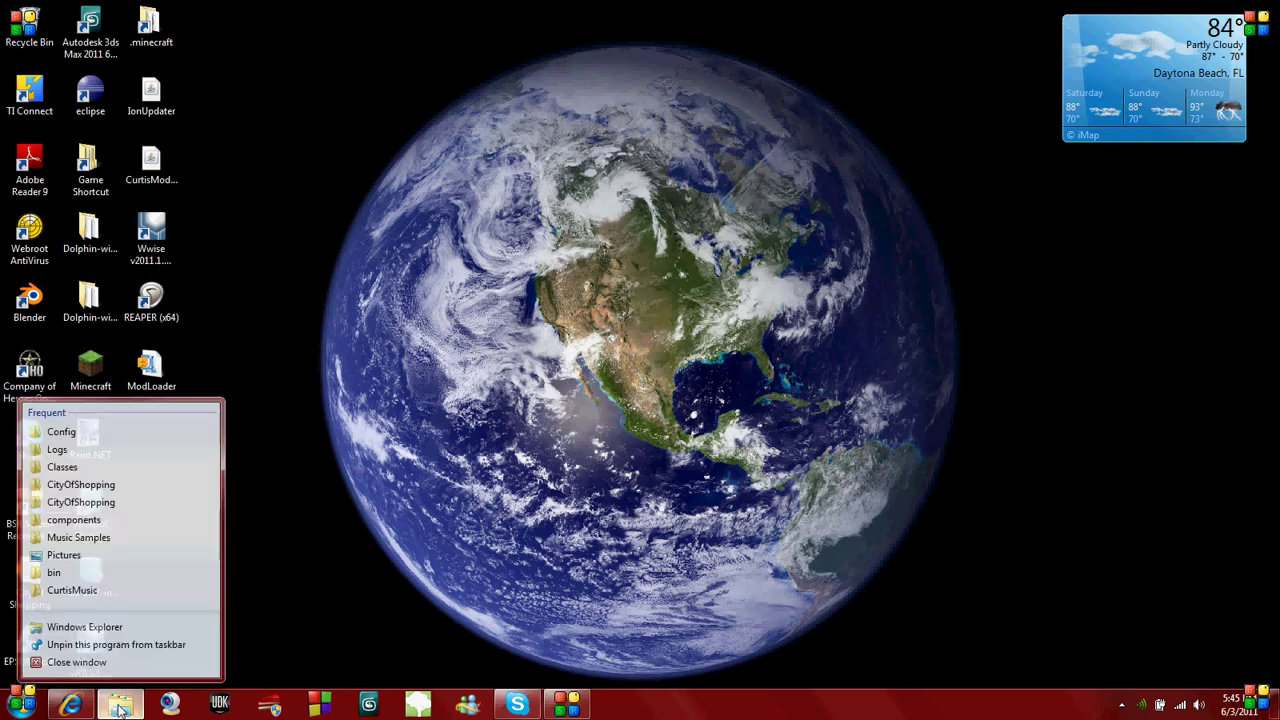
pyautogui.click(128, 624)
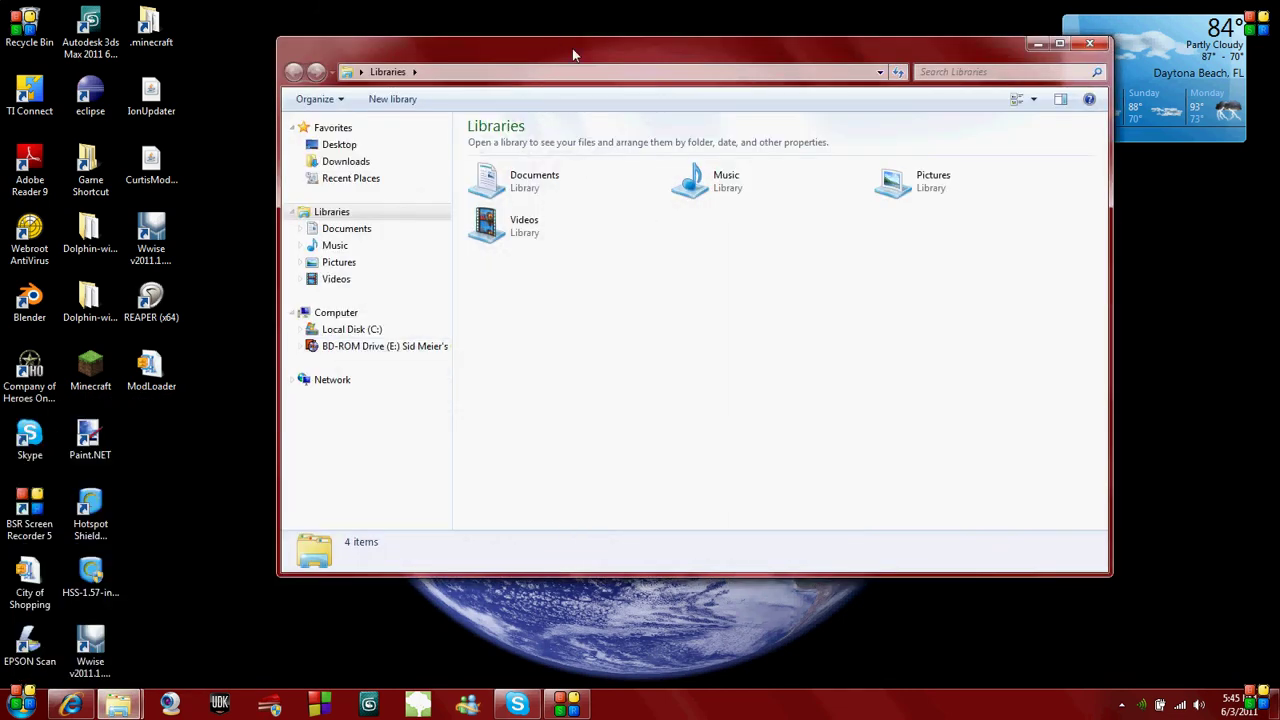
pyautogui.click(372, 322)
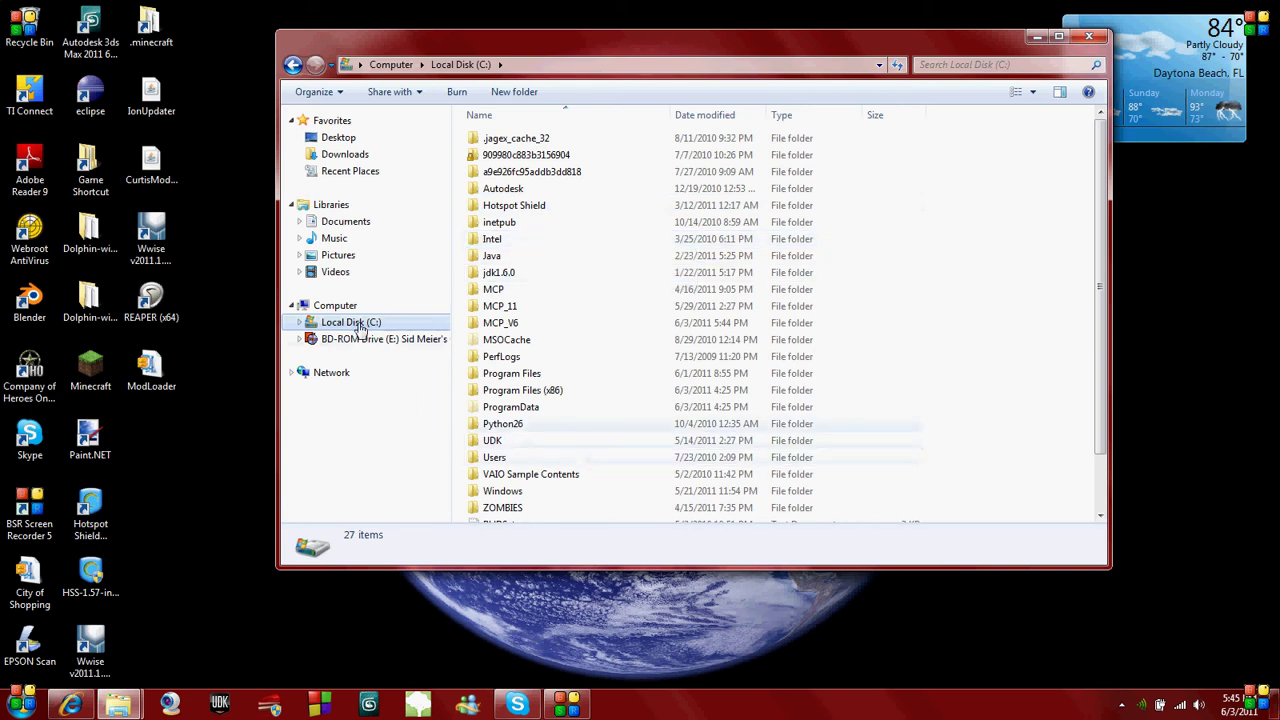
pyautogui.doubleClick(533, 460)
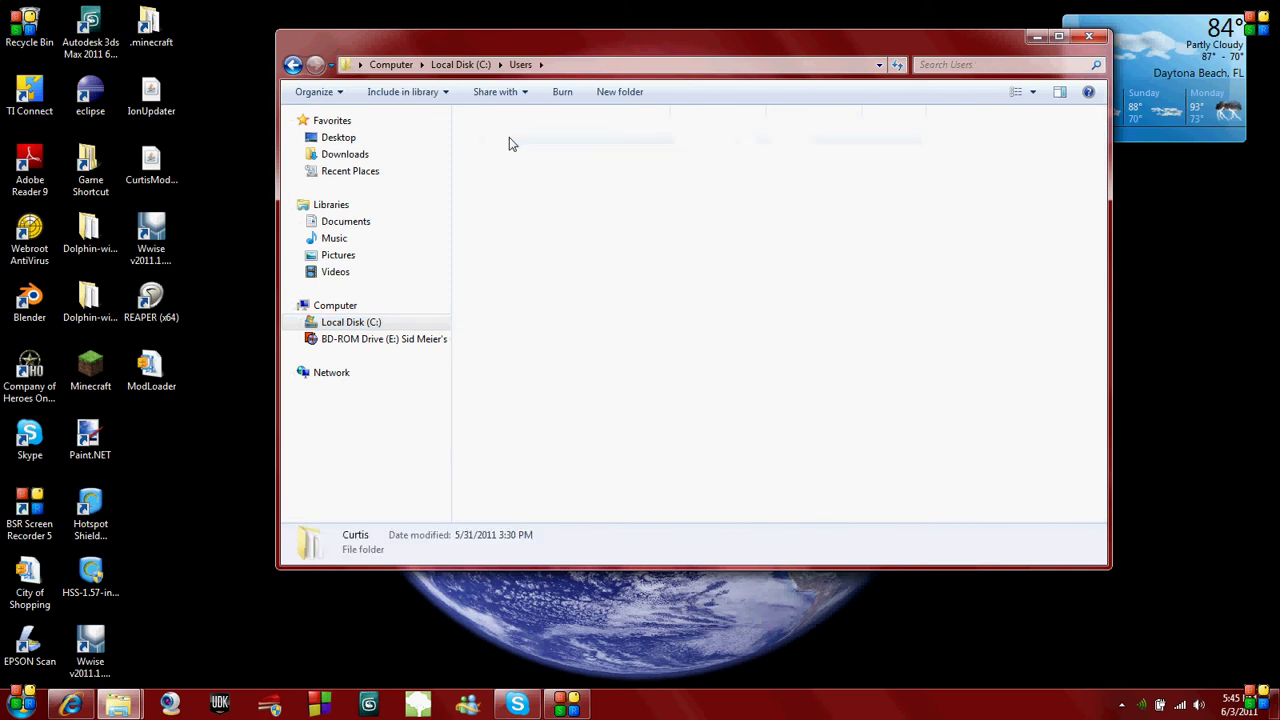
pyautogui.doubleClick(508, 140)
pyautogui.click(528, 155)
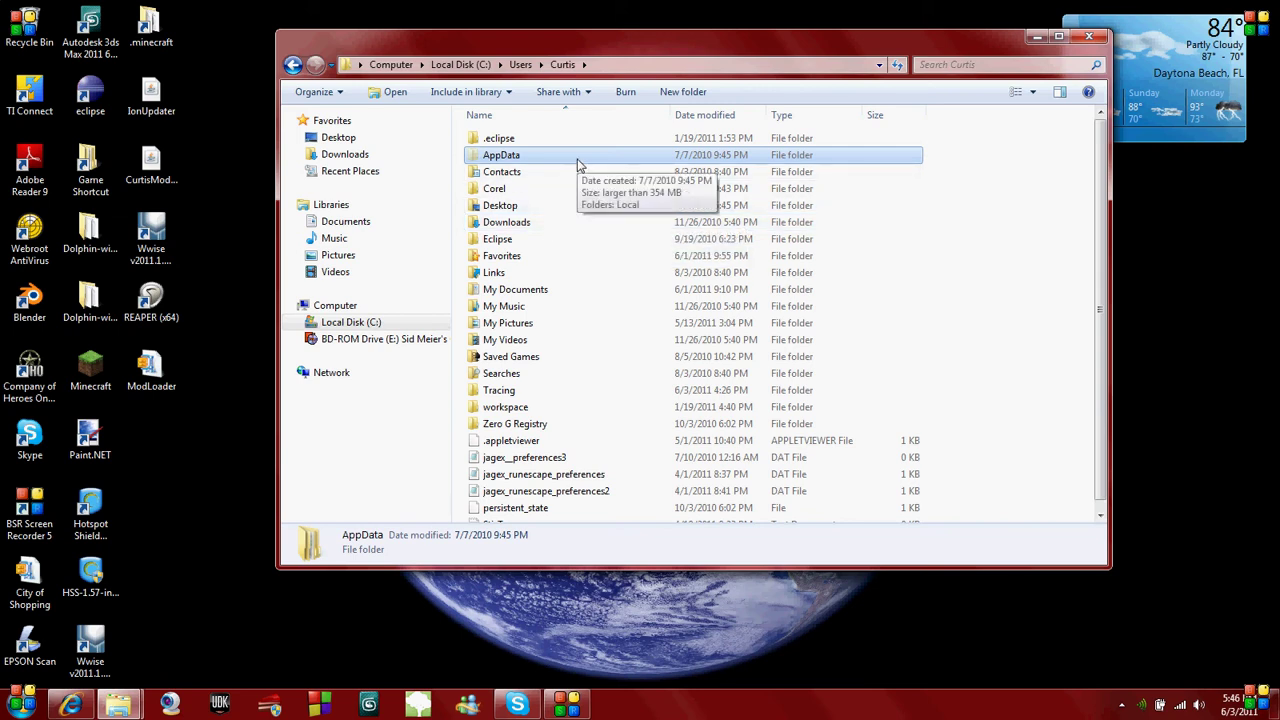
pyautogui.doubleClick(525, 160)
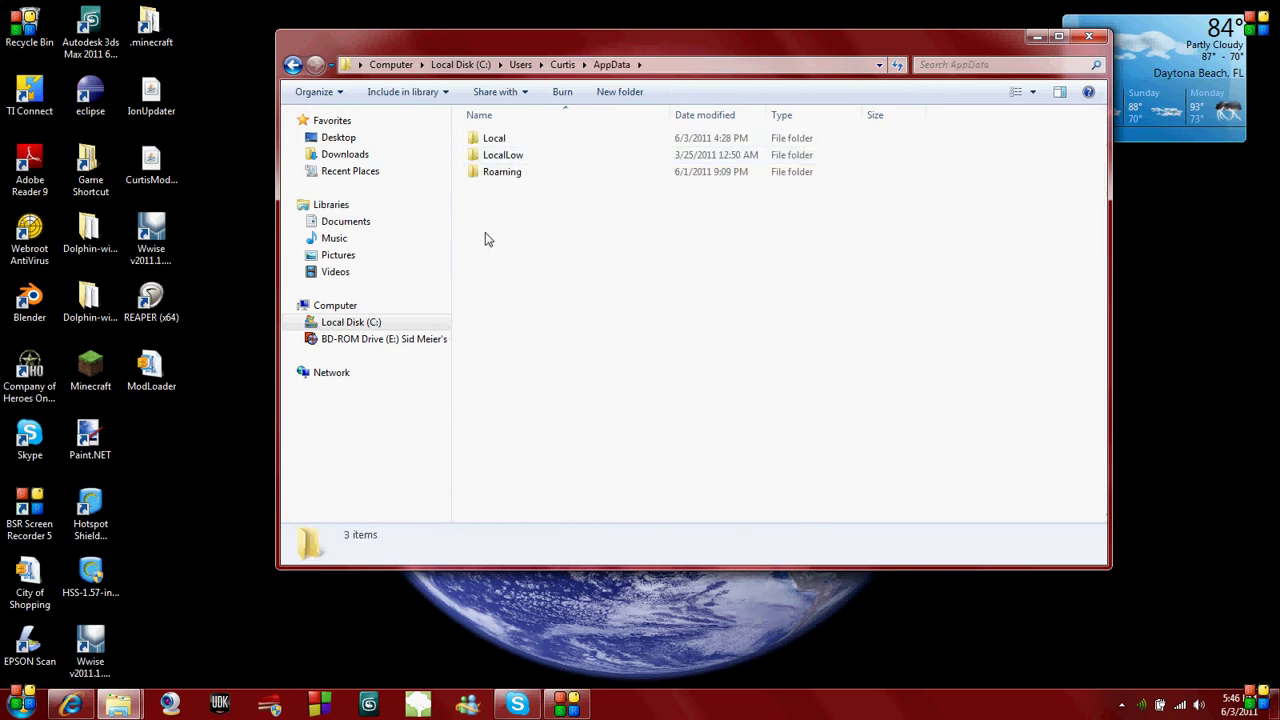
pyautogui.doubleClick(502, 173)
pyautogui.click(553, 138)
pyautogui.doubleClick(553, 138)
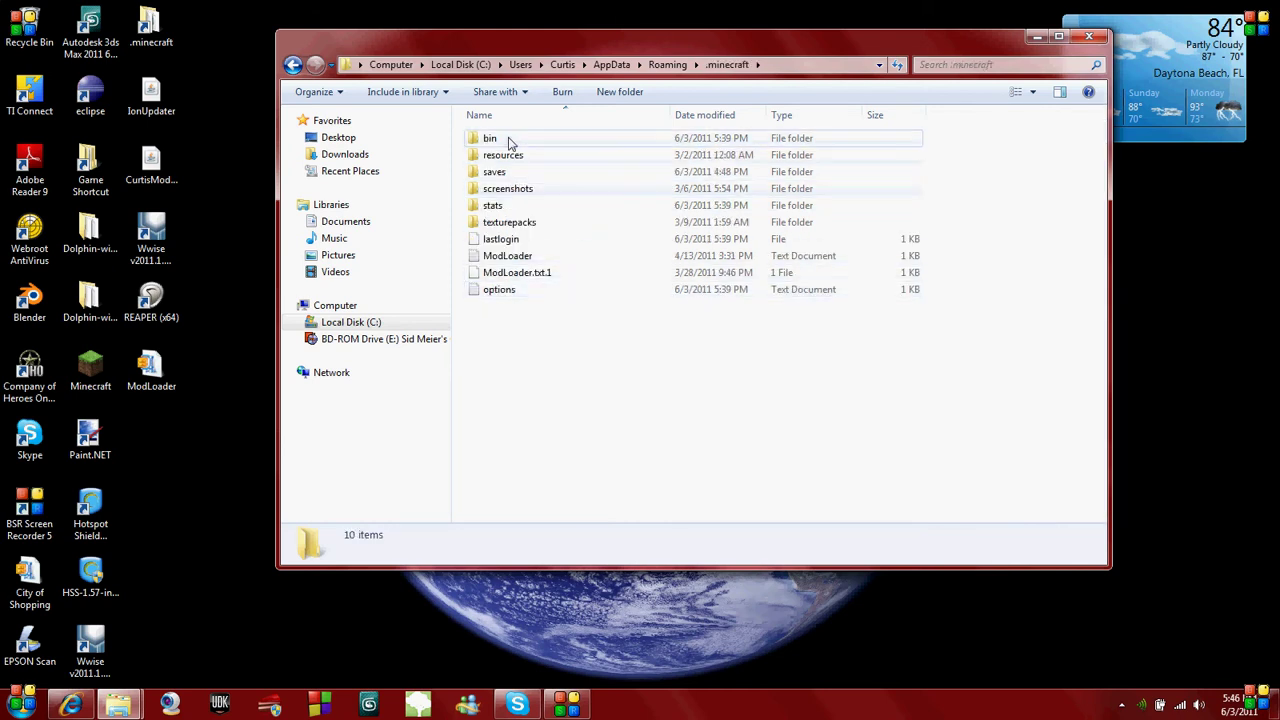
pyautogui.doubleClick(509, 142)
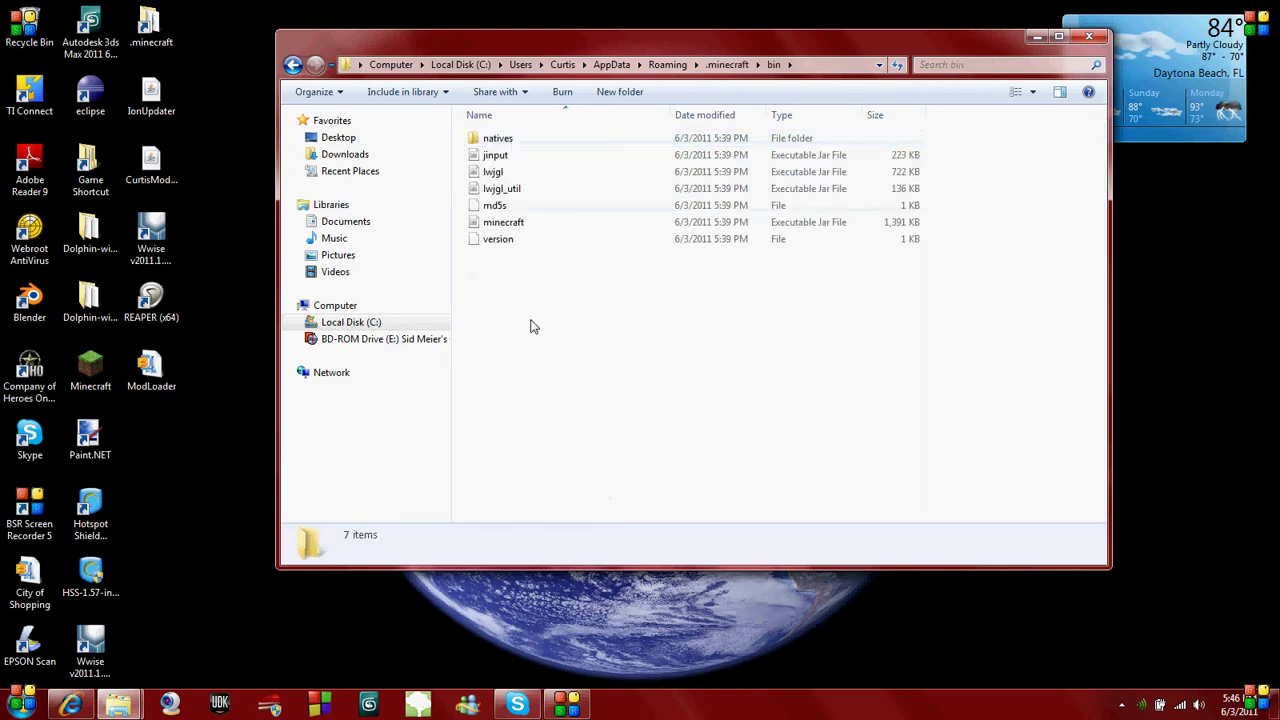
# Open the minecraft jar file from the bin folder in WinZip, using the evaluation version.
pyautogui.click(520, 226)
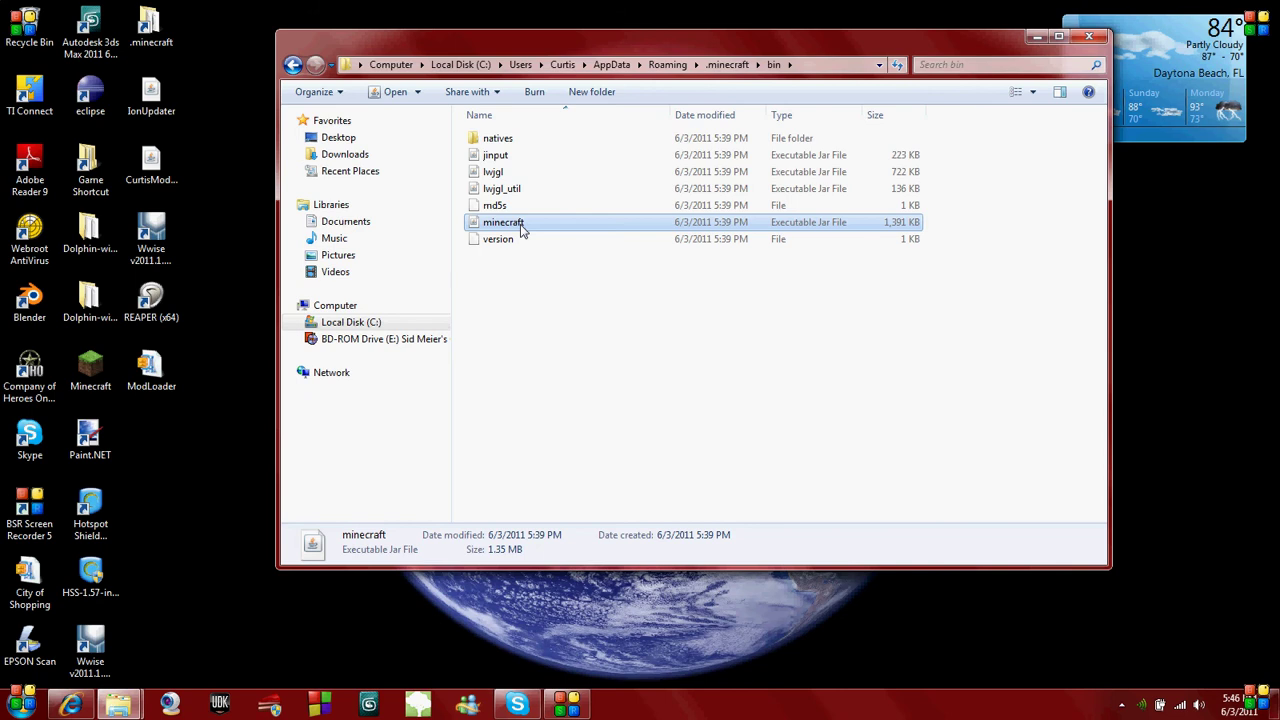
pyautogui.rightClick(520, 229)
pyautogui.moveTo(571, 252)
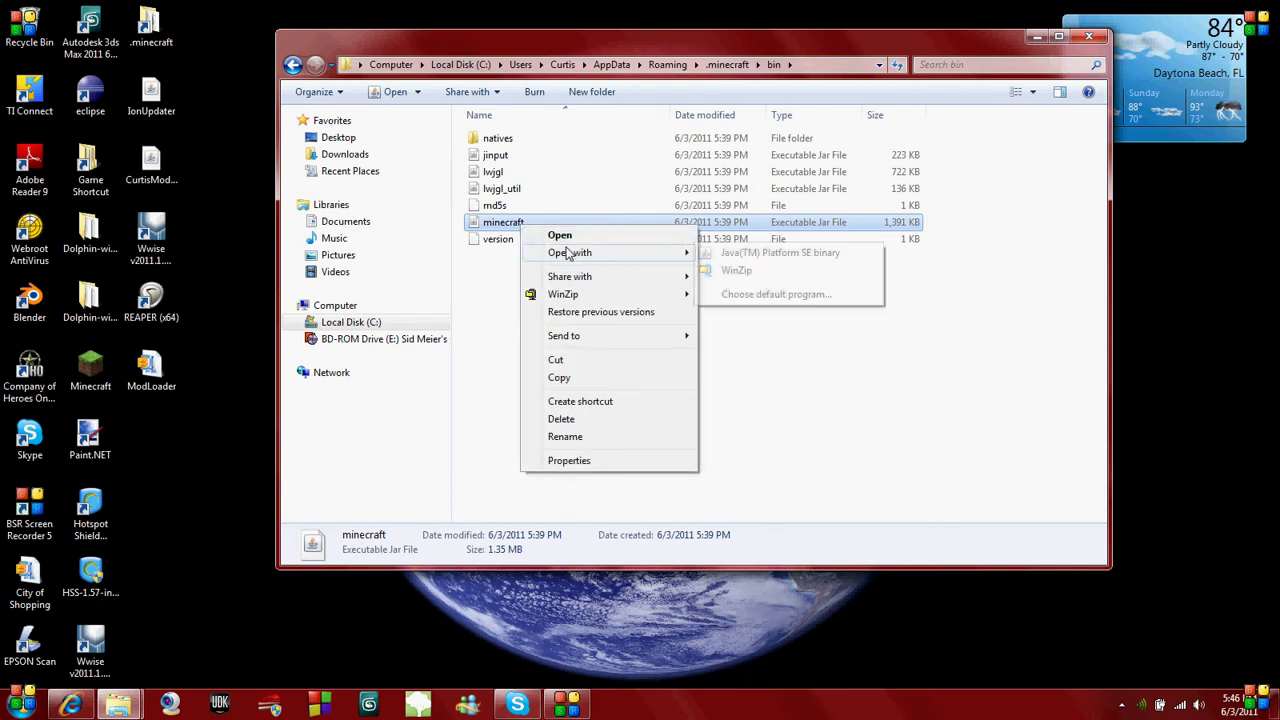
pyautogui.click(740, 271)
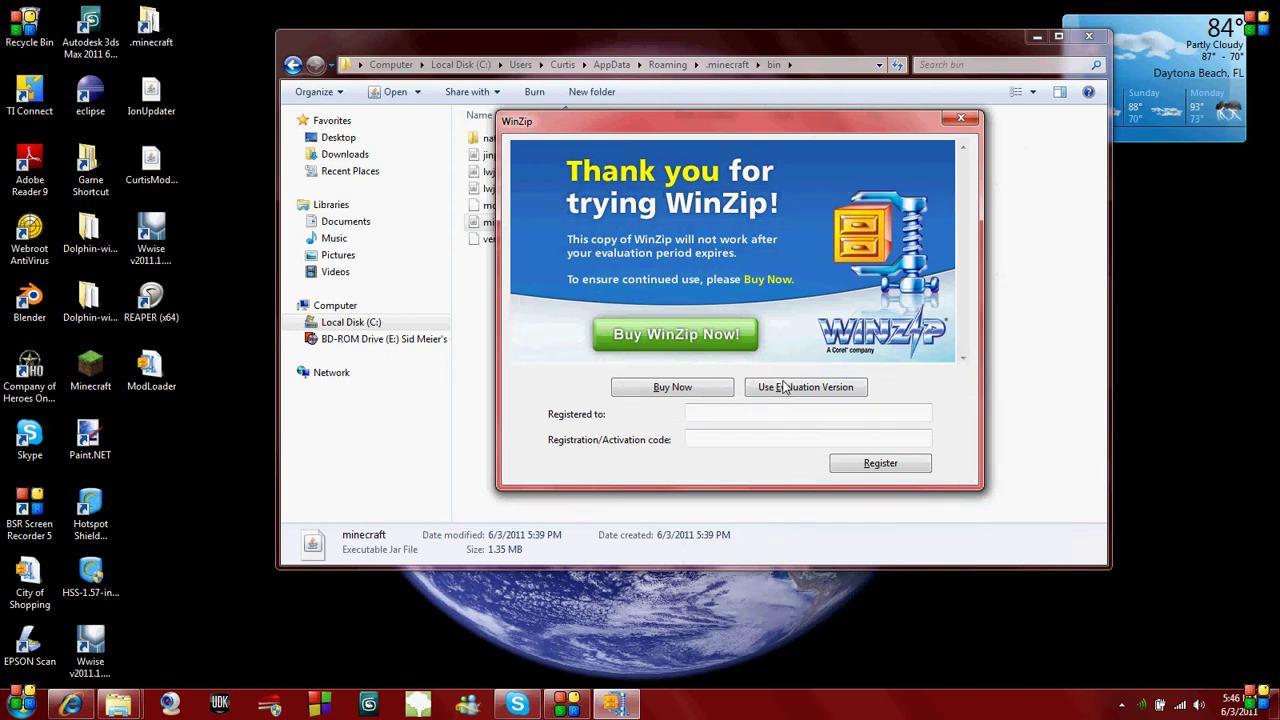
pyautogui.click(786, 386)
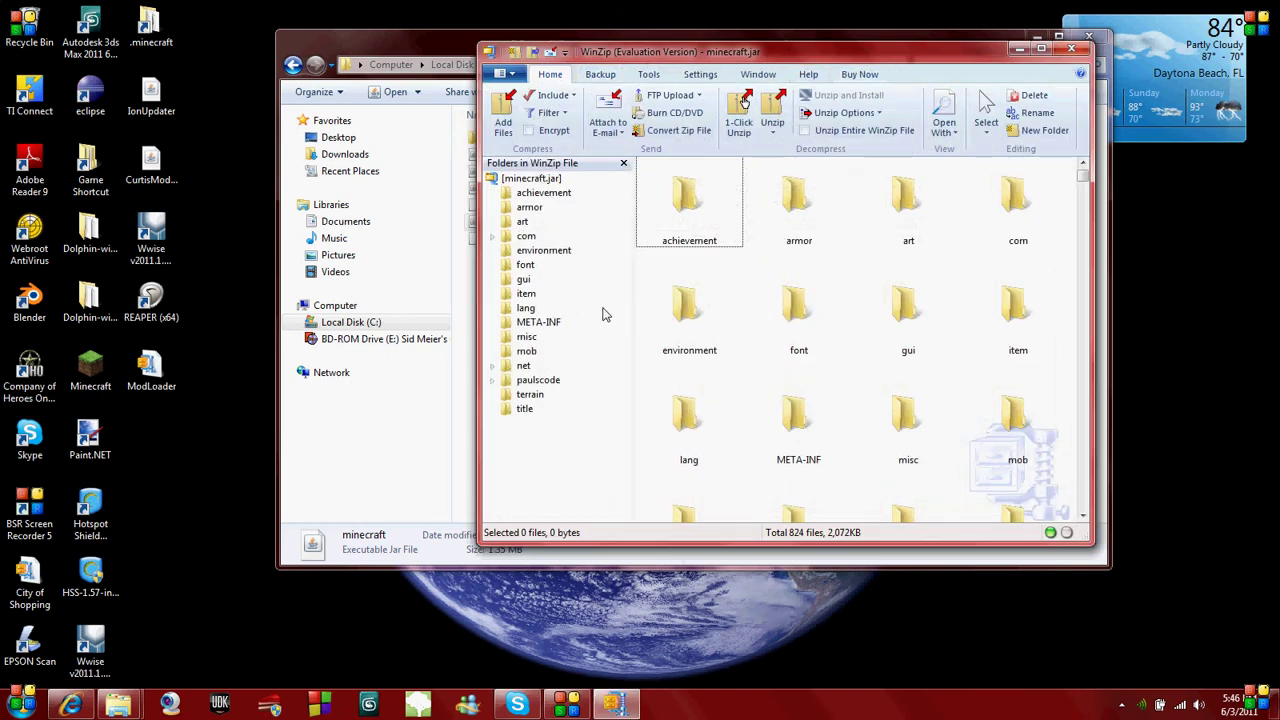
# Delete the META-INF folder from the minecraft.jar archive and confirm the deletion.
pyautogui.click(548, 322)
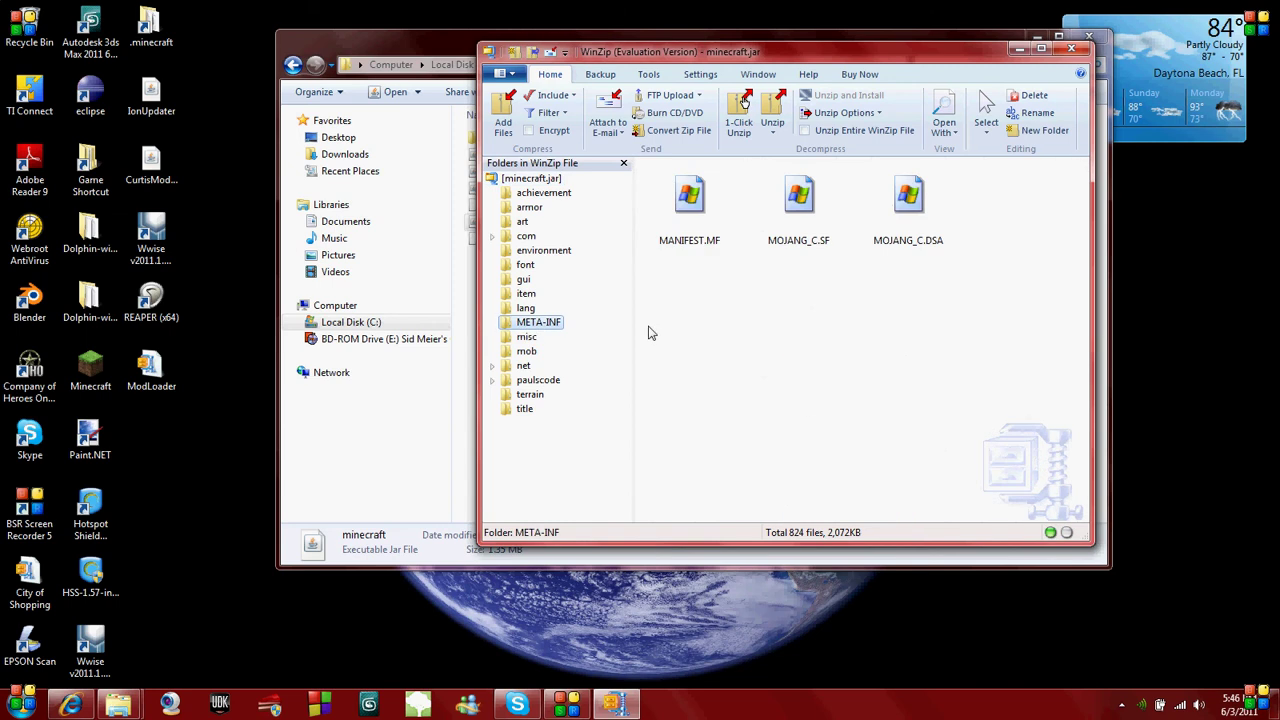
pyautogui.press('Delete')
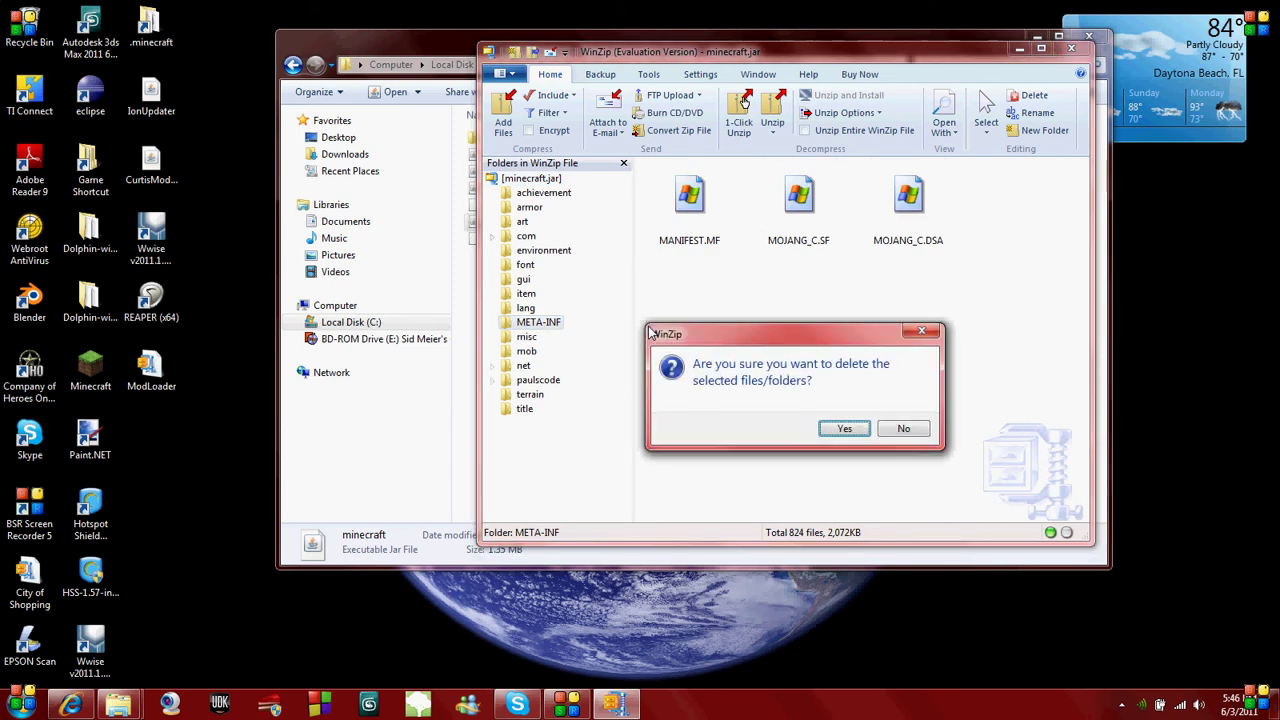
pyautogui.press('Return')
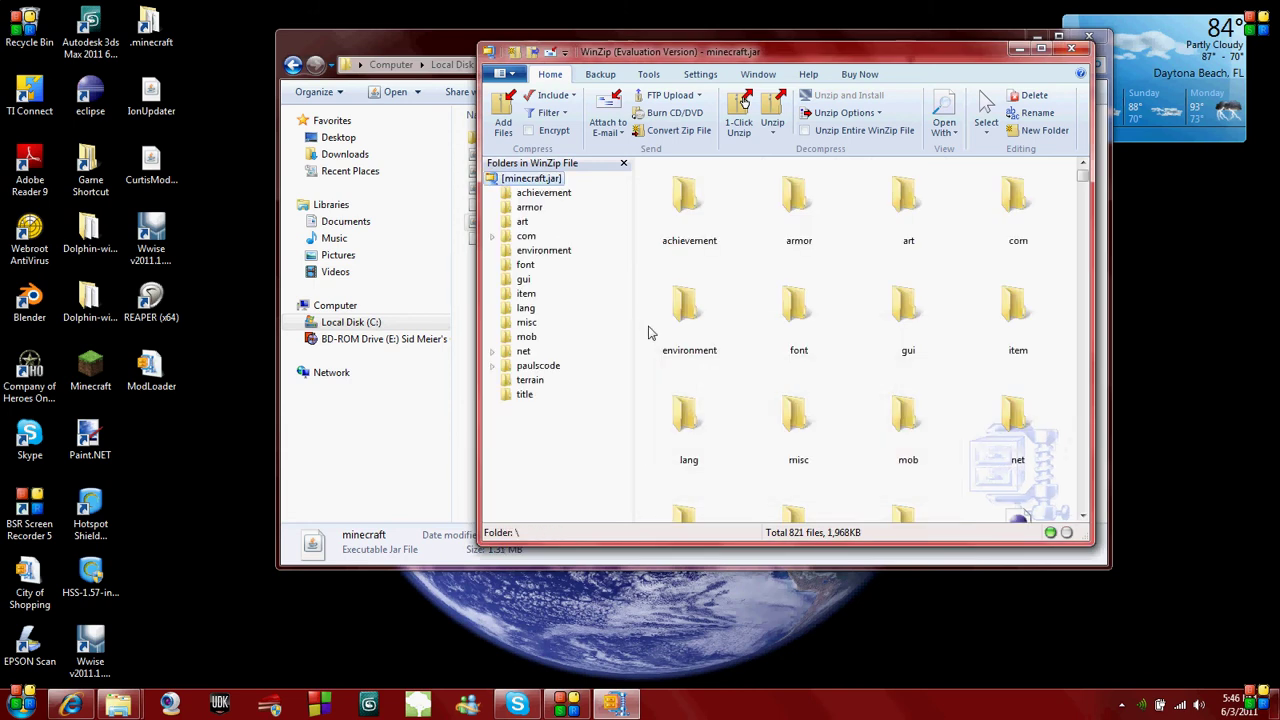
pyautogui.click(843, 260)
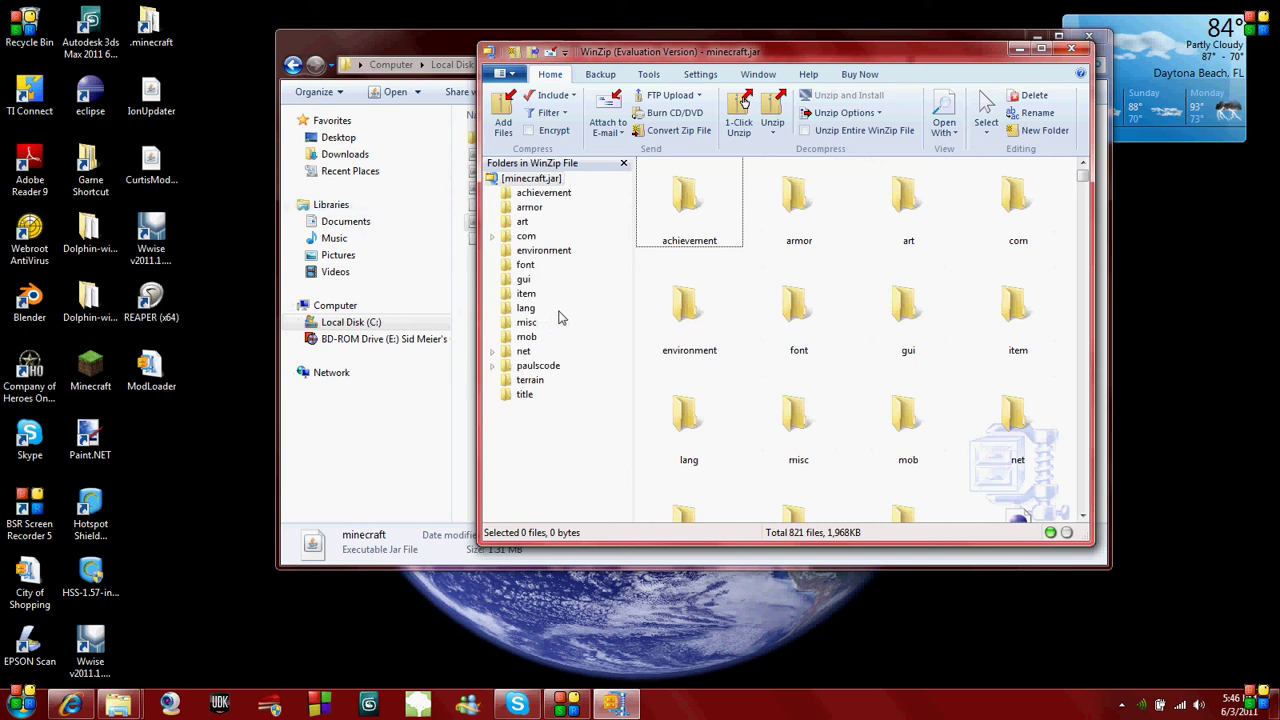
# Minimize the archive and bin folder windows, and extract the ModLoader zip file directly onto the desktop.
pyautogui.click(1018, 50)
pyautogui.click(1040, 38)
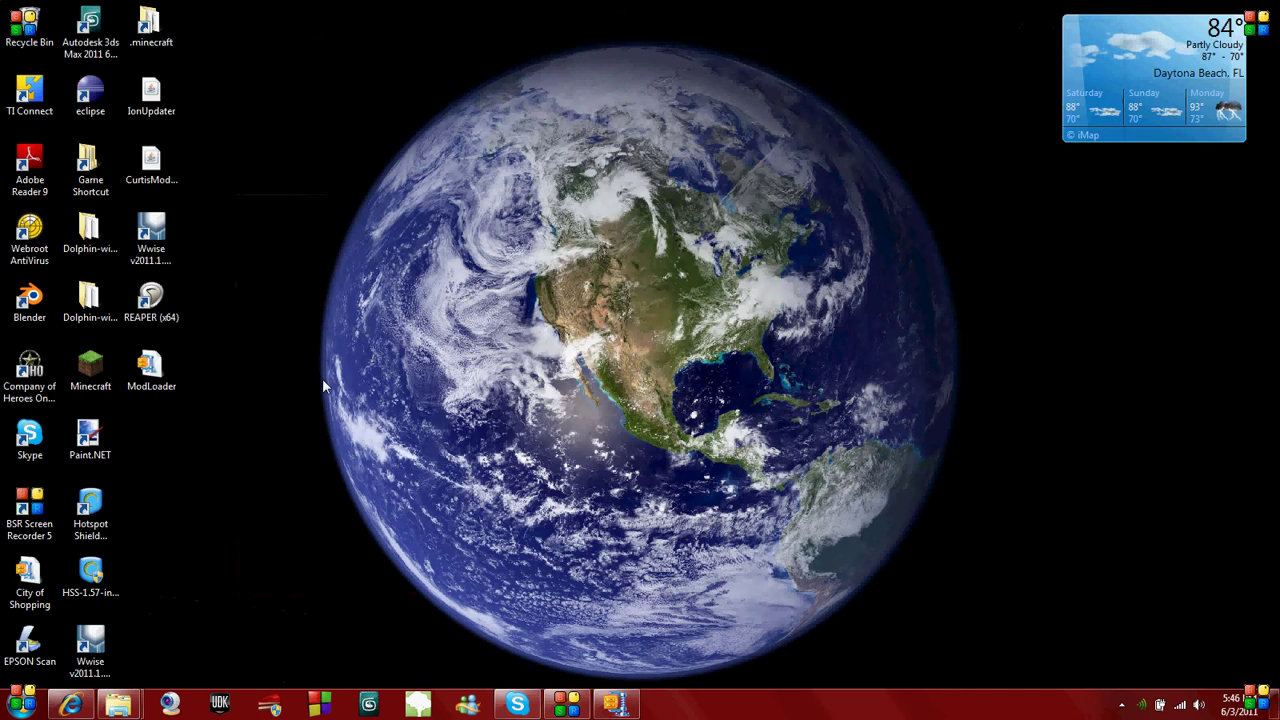
pyautogui.rightClick(147, 364)
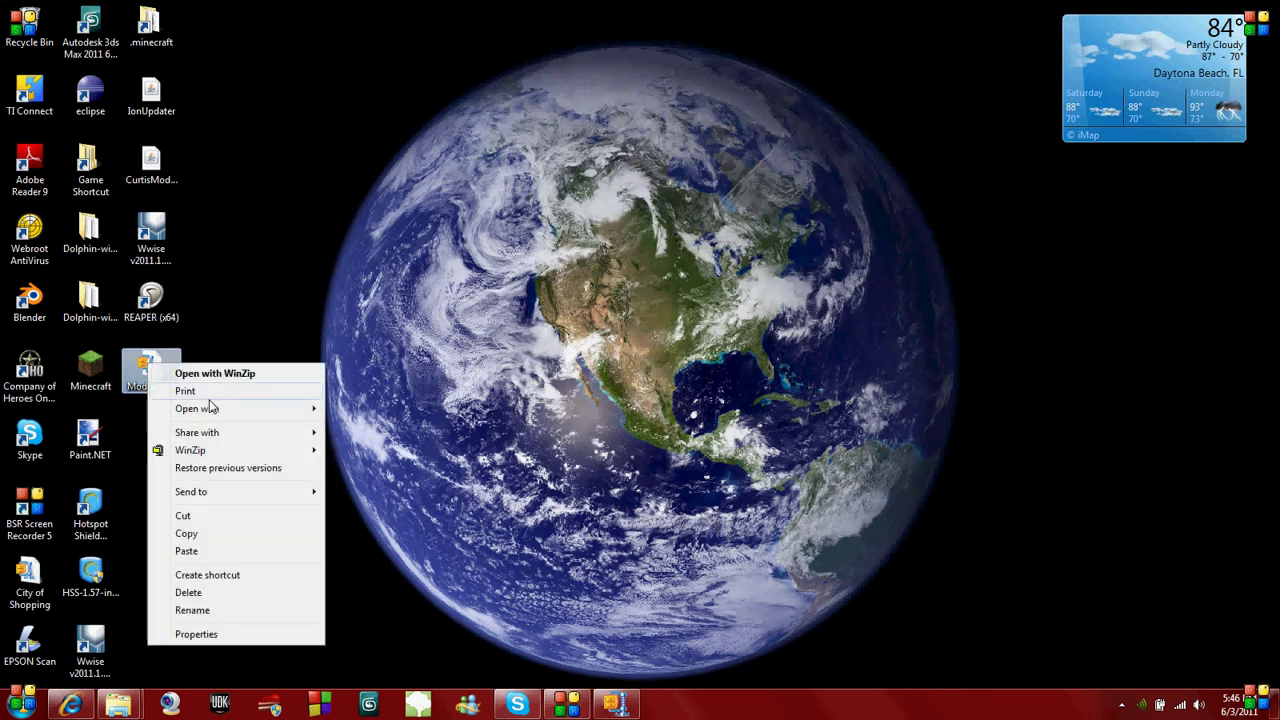
pyautogui.moveTo(219, 451)
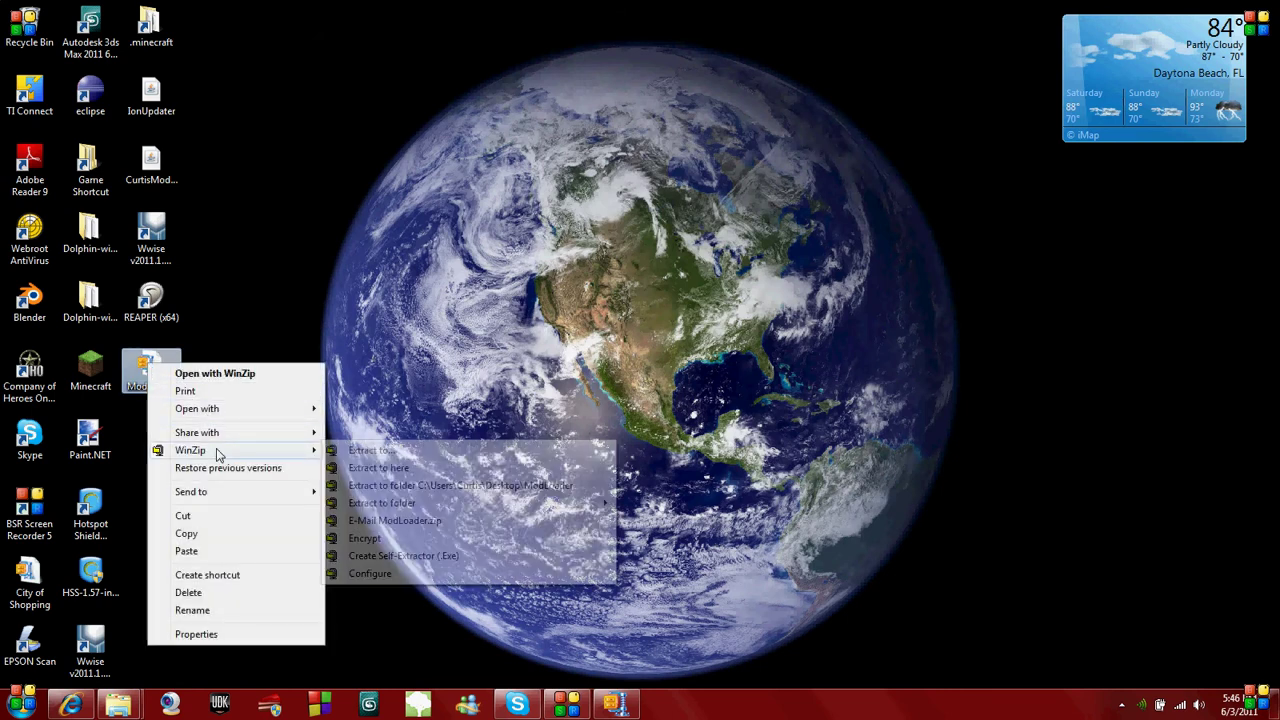
pyautogui.click(376, 468)
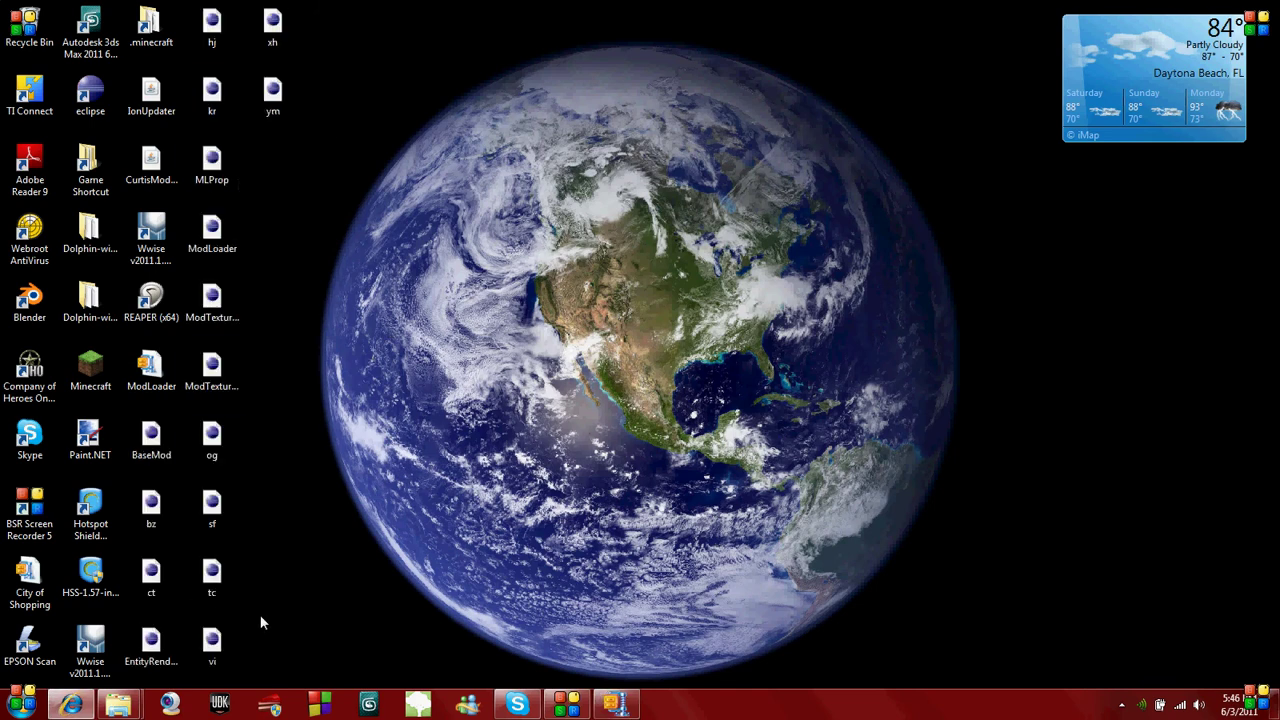
pyautogui.moveTo(296, 668); pyautogui.dragTo(219, 28)
pyautogui.keyDown('ctrl'); pyautogui.click(165, 632); pyautogui.keyUp('ctrl')
pyautogui.keyDown('ctrl'); pyautogui.click(151, 574); pyautogui.keyUp('ctrl')
pyautogui.keyDown('ctrl'); pyautogui.click(151, 506); pyautogui.keyUp('ctrl')
pyautogui.keyDown('ctrl'); pyautogui.click(147, 452); pyautogui.keyUp('ctrl')
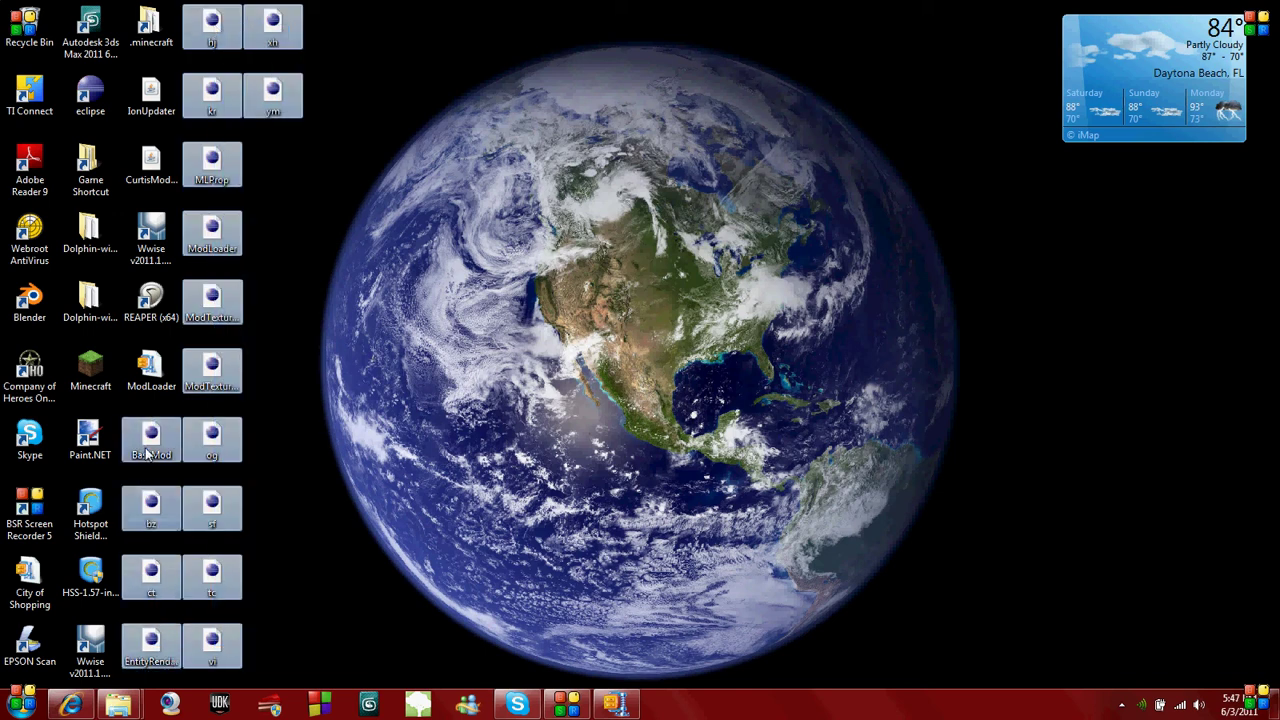
# Add all the extracted ModLoader files from the desktop to the root of minecraft.jar, and close the archive when done.
pyautogui.click(612, 704)
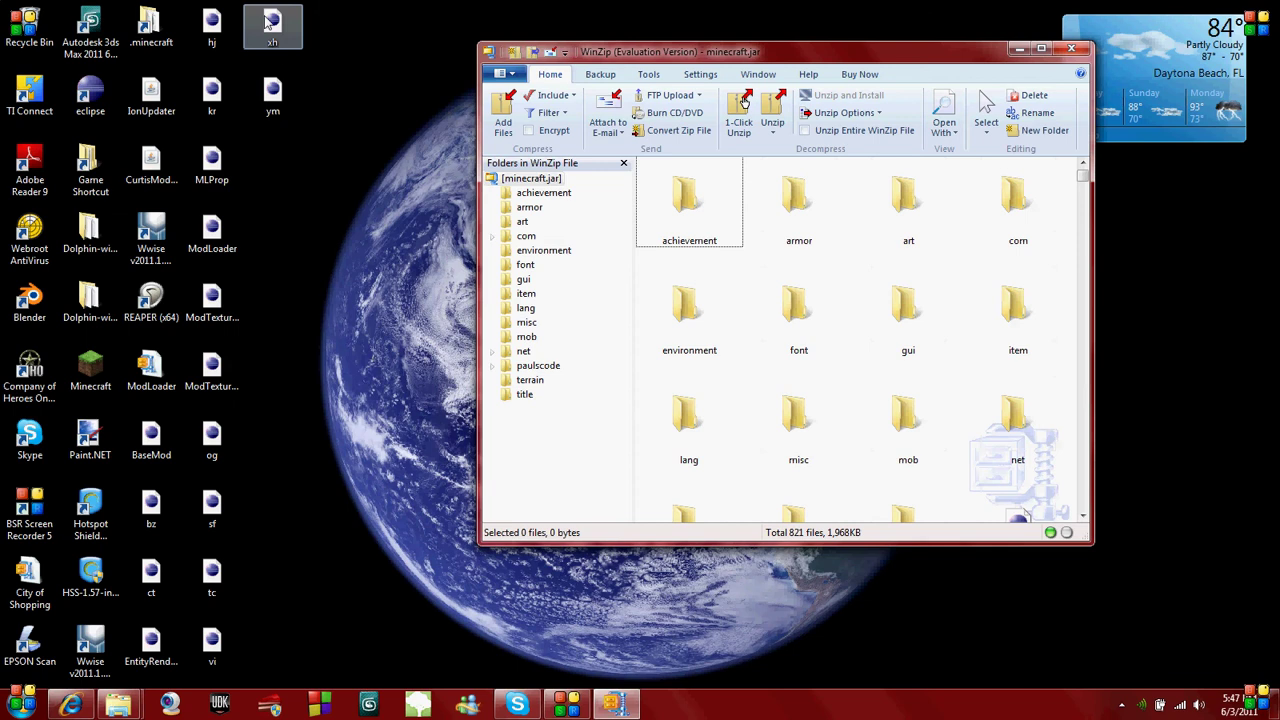
pyautogui.click(270, 22)
pyautogui.moveTo(280, 657); pyautogui.dragTo(200, 10)
pyautogui.keyDown('ctrl'); pyautogui.click(151, 650); pyautogui.keyUp('ctrl')
pyautogui.keyDown('ctrl'); pyautogui.click(151, 575); pyautogui.keyUp('ctrl')
pyautogui.keyDown('ctrl'); pyautogui.click(151, 510); pyautogui.keyUp('ctrl')
pyautogui.keyDown('ctrl'); pyautogui.click(152, 436); pyautogui.keyUp('ctrl')
pyautogui.moveTo(210, 316); pyautogui.dragTo(751, 258)
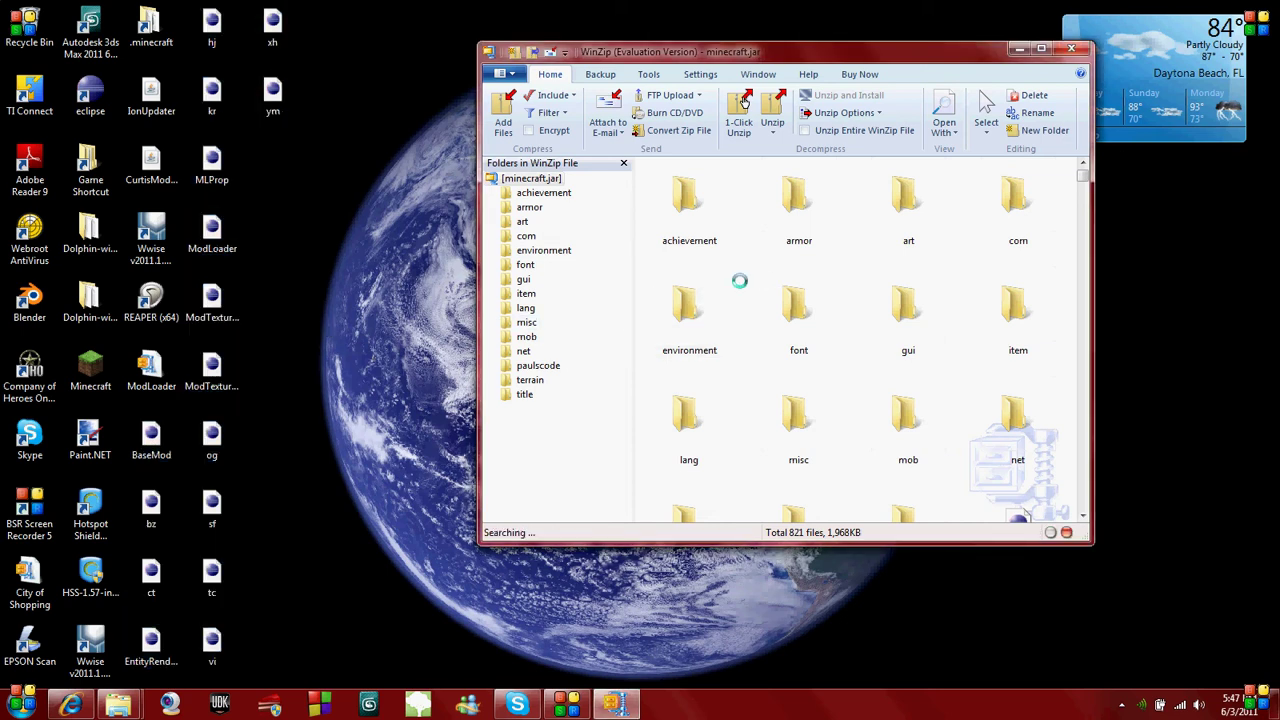
pyautogui.click(842, 550)
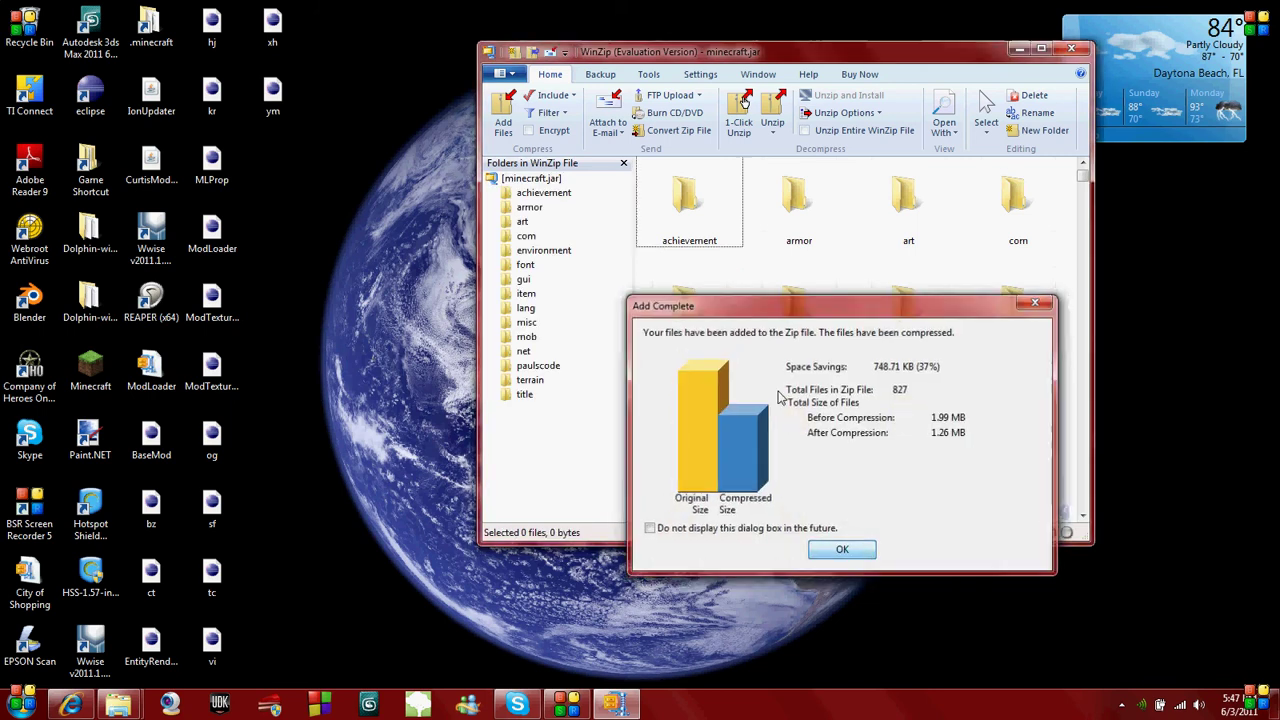
pyautogui.click(697, 206)
pyautogui.click(816, 212)
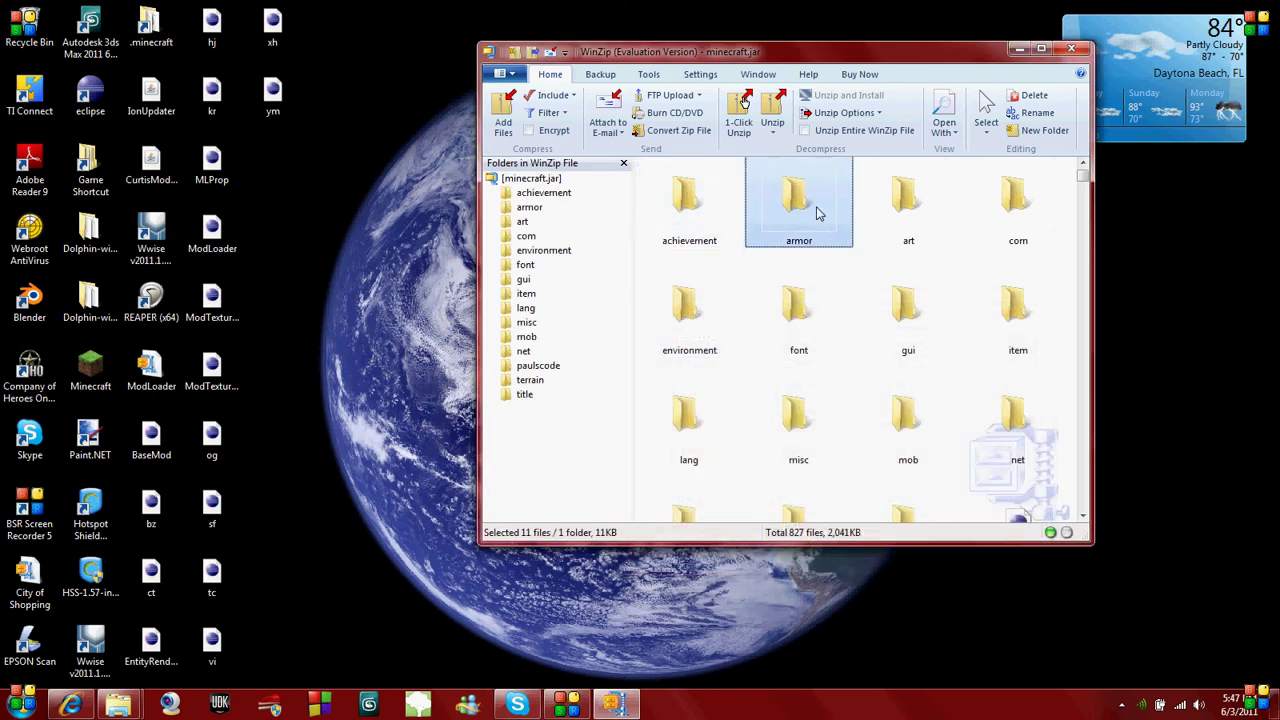
pyautogui.click(732, 268)
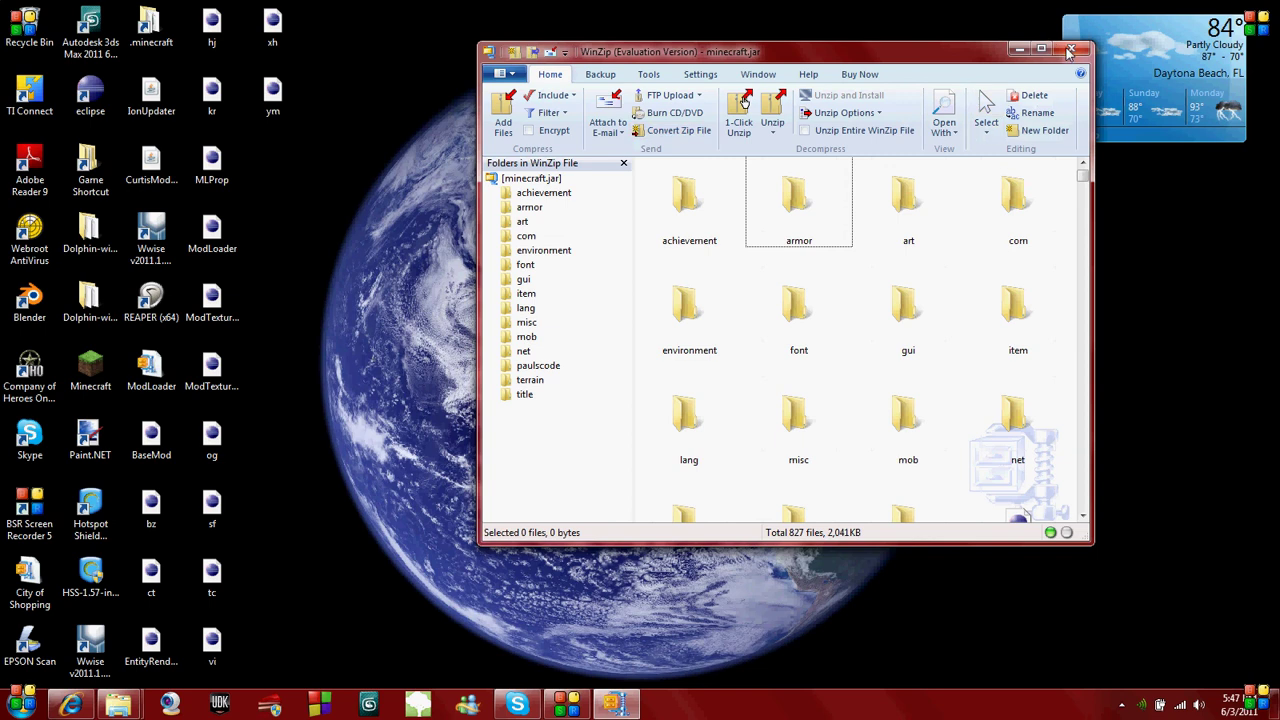
pyautogui.click(1070, 50)
# Delete the extracted ModLoader files and the ModLoader zip file from the desktop.
pyautogui.moveTo(356, 2); pyautogui.dragTo(204, 682)
pyautogui.keyDown('ctrl'); pyautogui.click(150, 650); pyautogui.keyUp('ctrl')
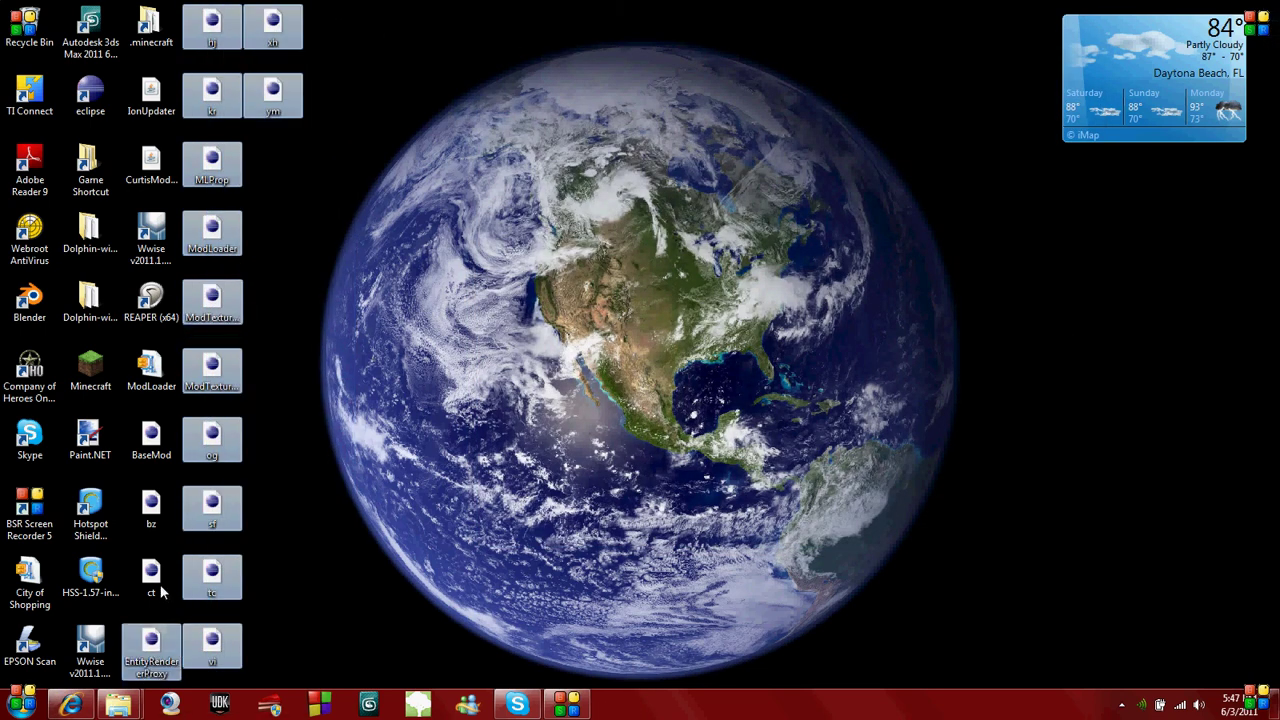
pyautogui.keyDown('ctrl'); pyautogui.click(151, 575); pyautogui.keyUp('ctrl')
pyautogui.keyDown('ctrl'); pyautogui.click(148, 512); pyautogui.keyUp('ctrl')
pyautogui.keyDown('ctrl'); pyautogui.click(151, 372); pyautogui.keyUp('ctrl')
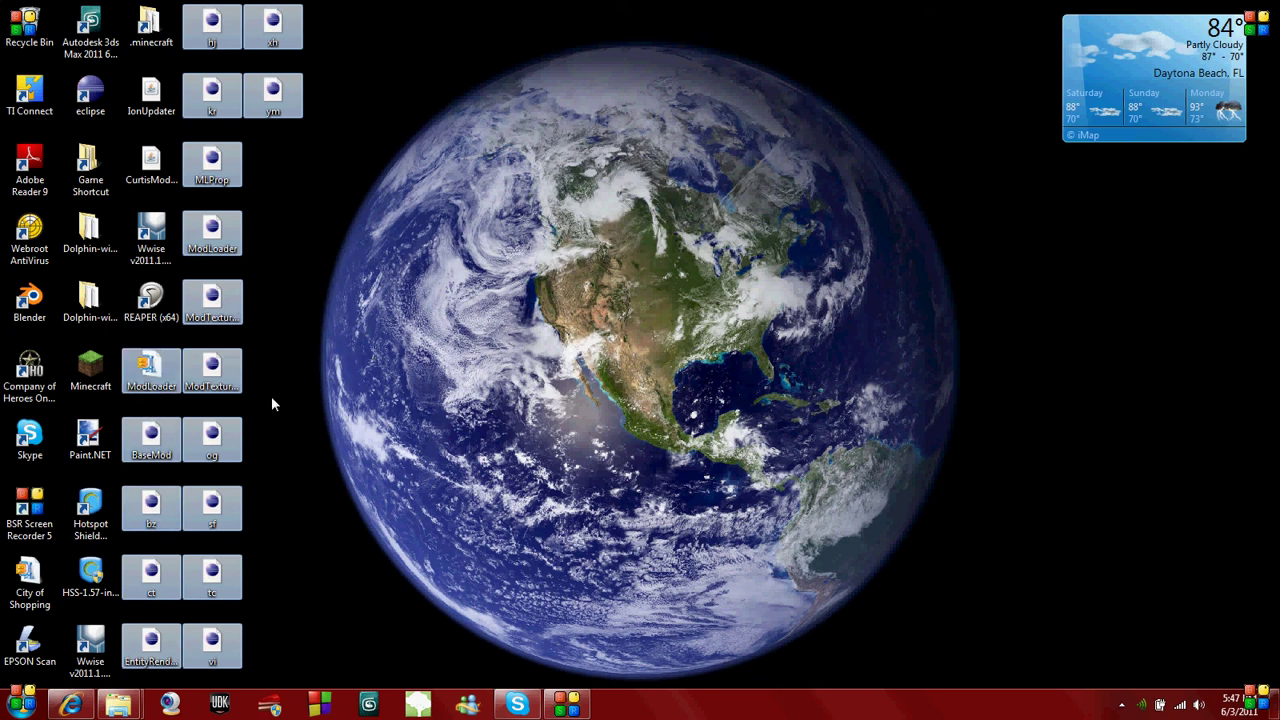
pyautogui.press('Delete')
pyautogui.press('Return')
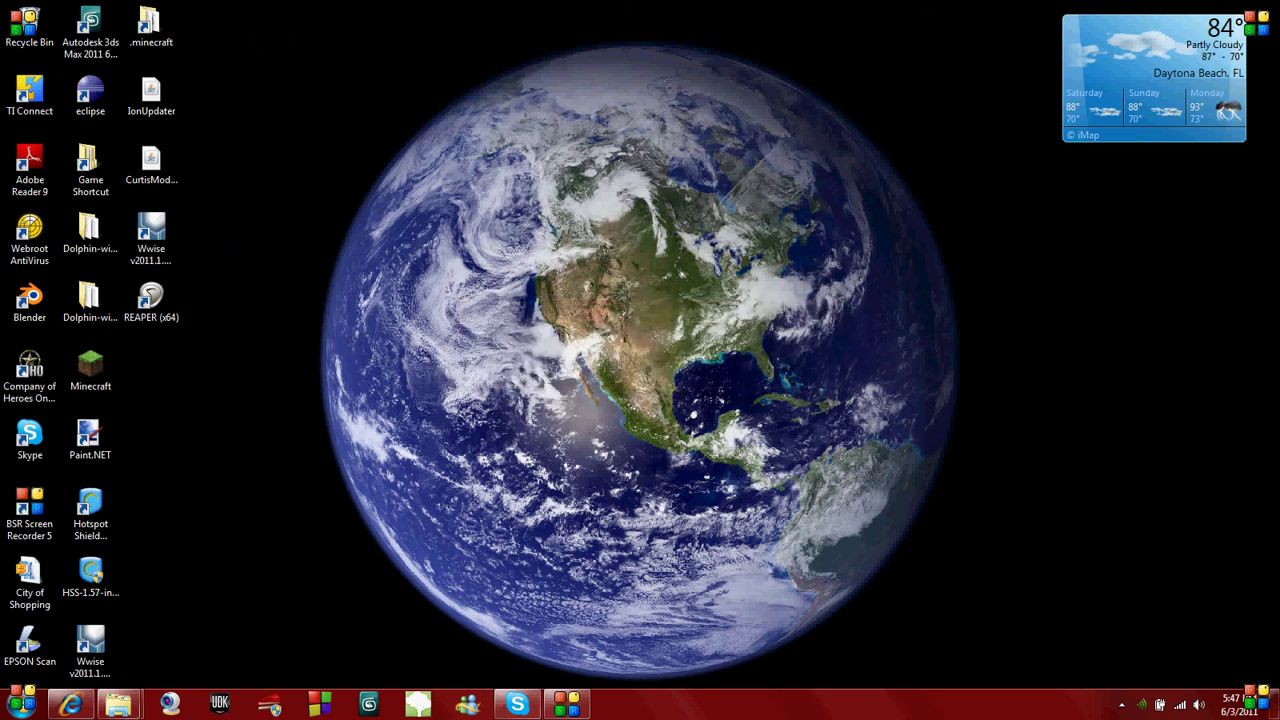
# Extract the mcp40 zip file directly into the MCP_V6 folder on Local Disk (C:).
pyautogui.moveTo(118, 705)
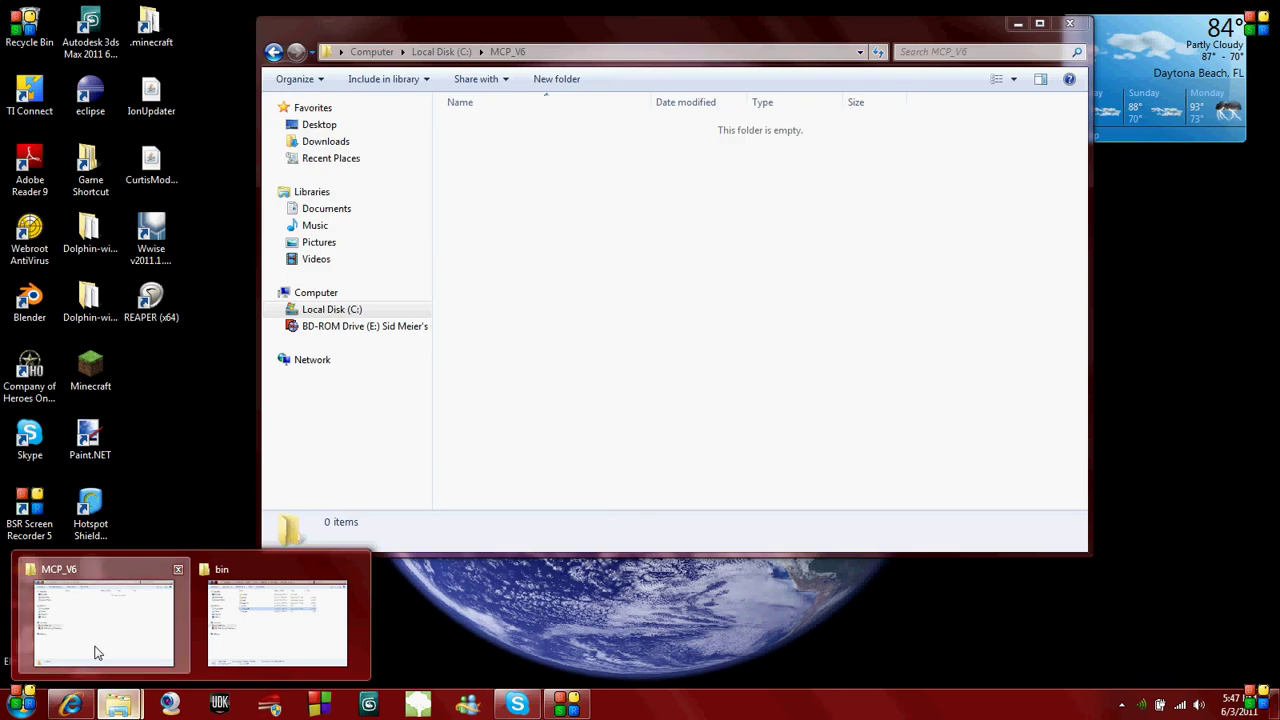
pyautogui.click(94, 651)
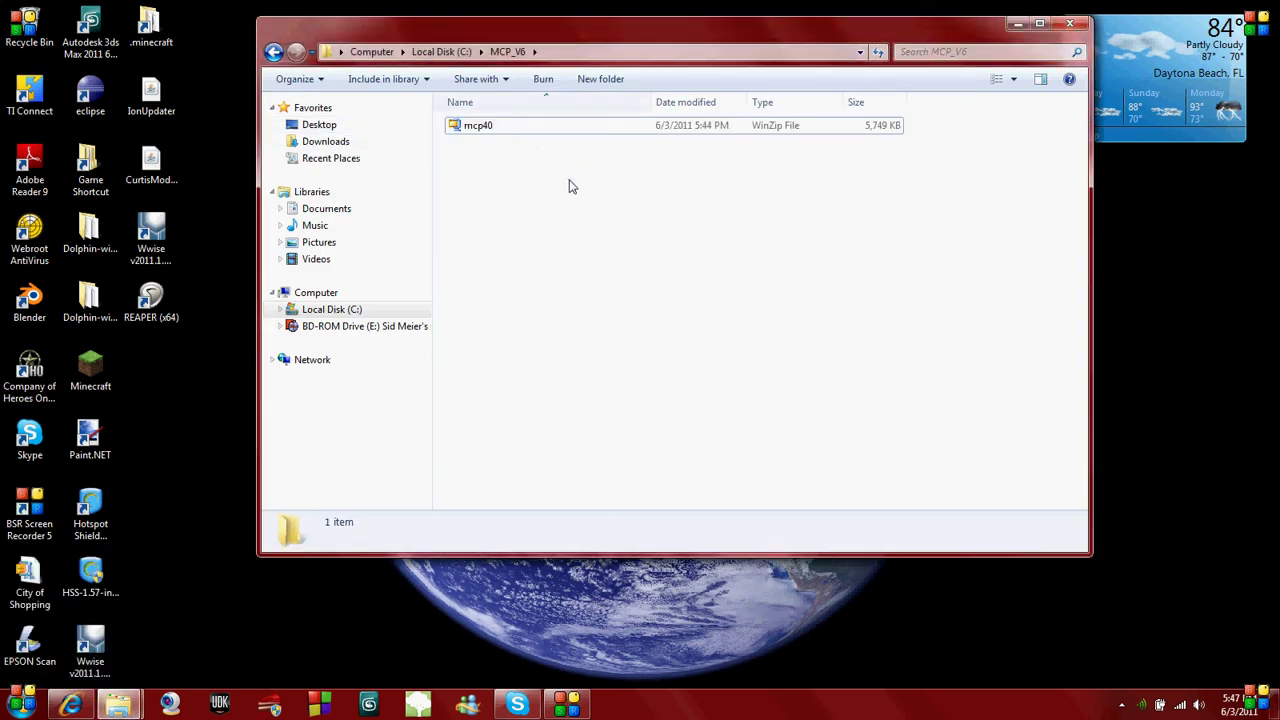
pyautogui.press('BackSpace')
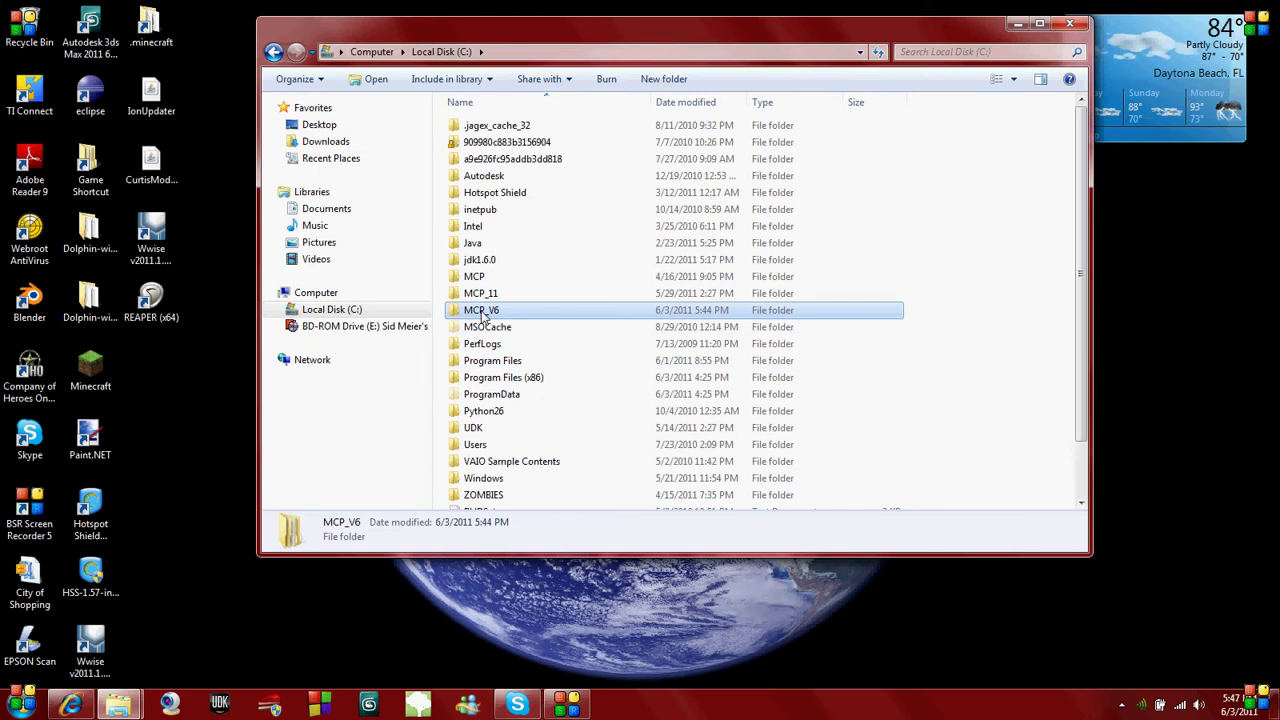
pyautogui.doubleClick(483, 316)
pyautogui.click(514, 129)
pyautogui.rightClick(515, 127)
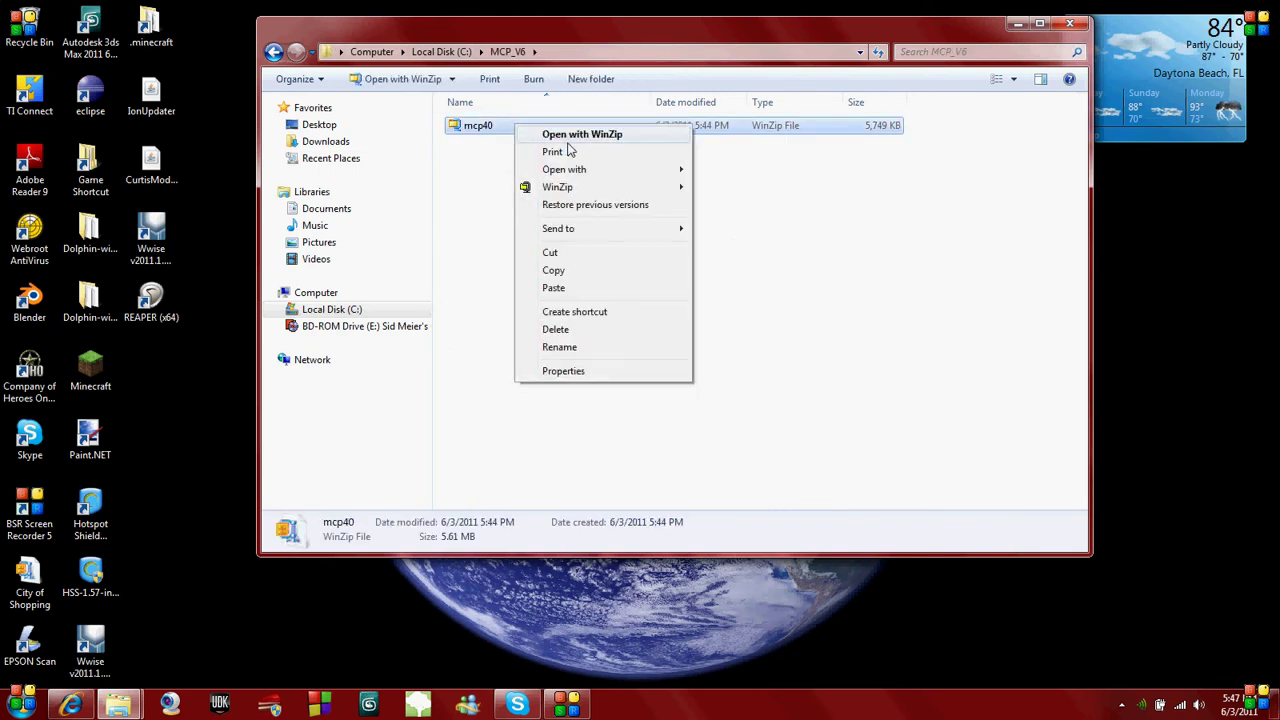
pyautogui.moveTo(600, 187)
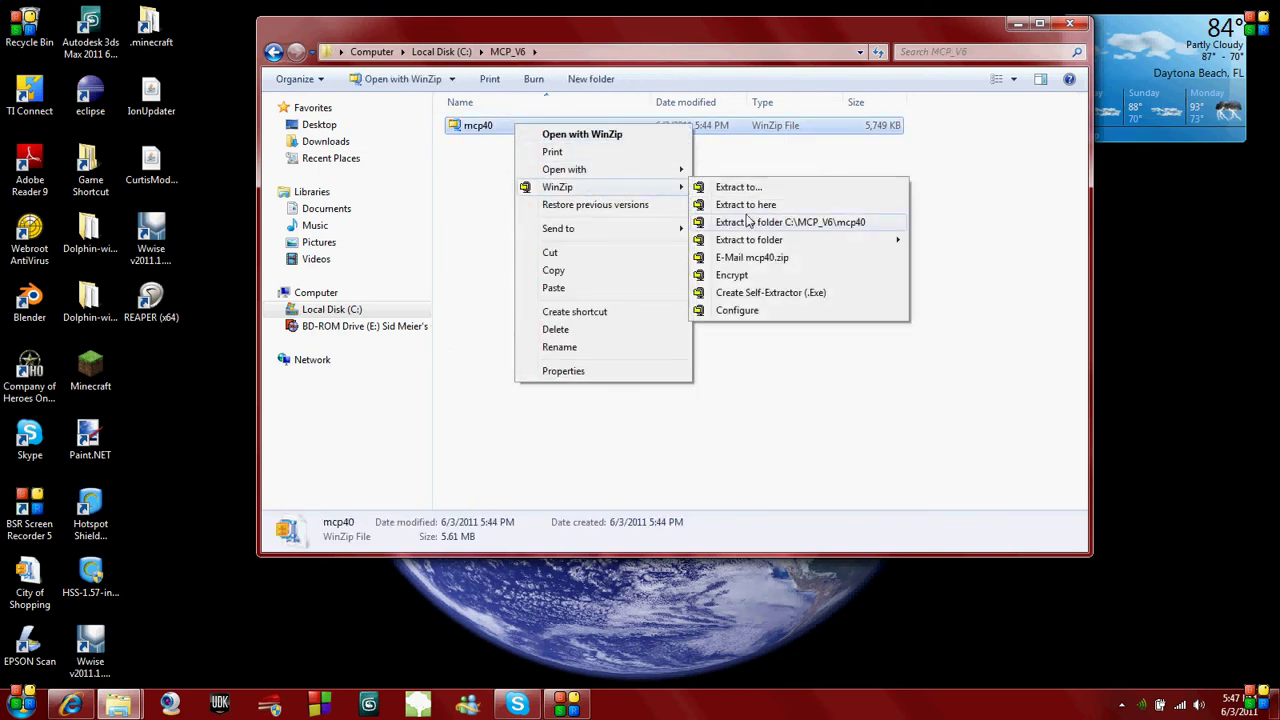
pyautogui.click(745, 205)
pyautogui.click(942, 481)
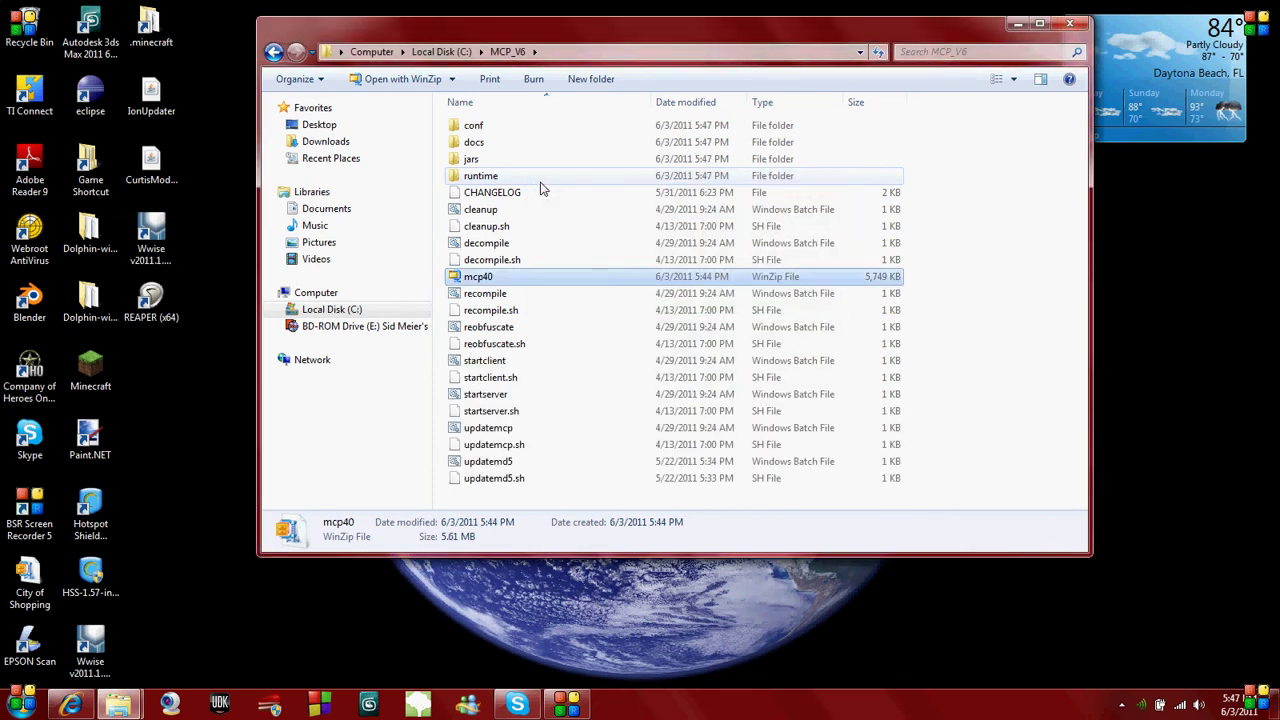
# Delete the mcp40 zip file from the MCP_V6 folder, and open the jars folder there.
pyautogui.press('Delete')
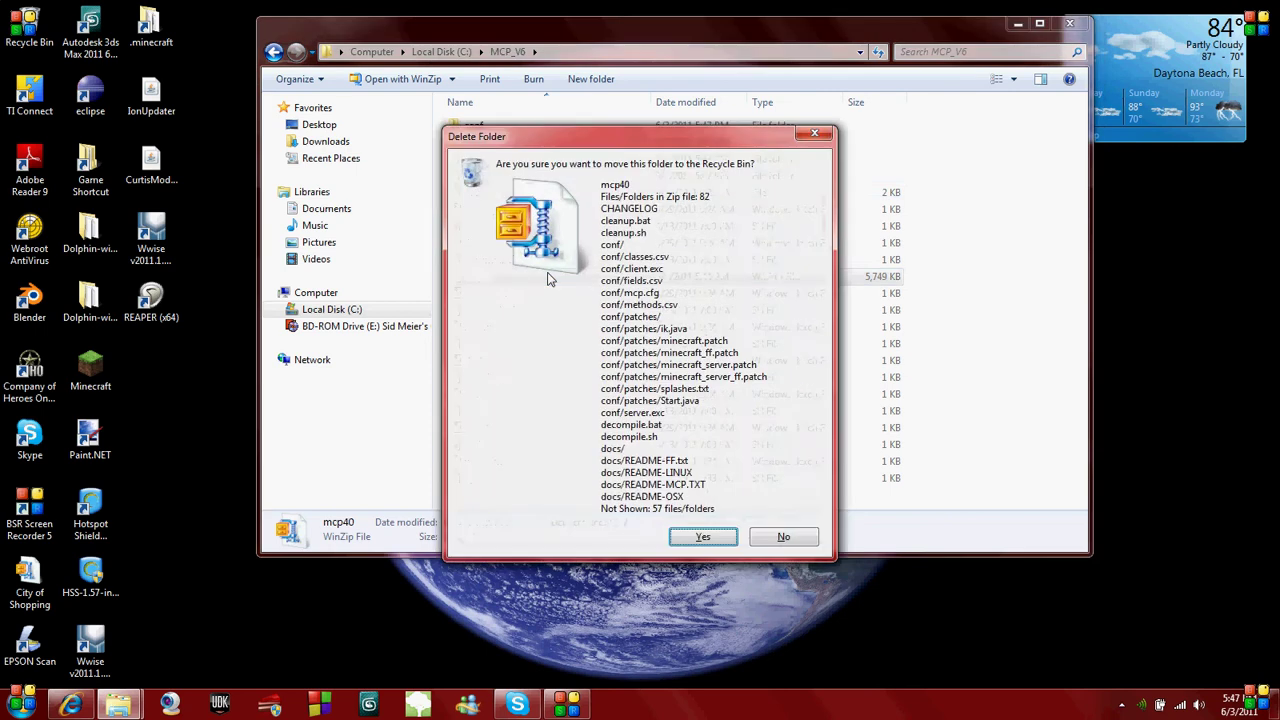
pyautogui.press('Return')
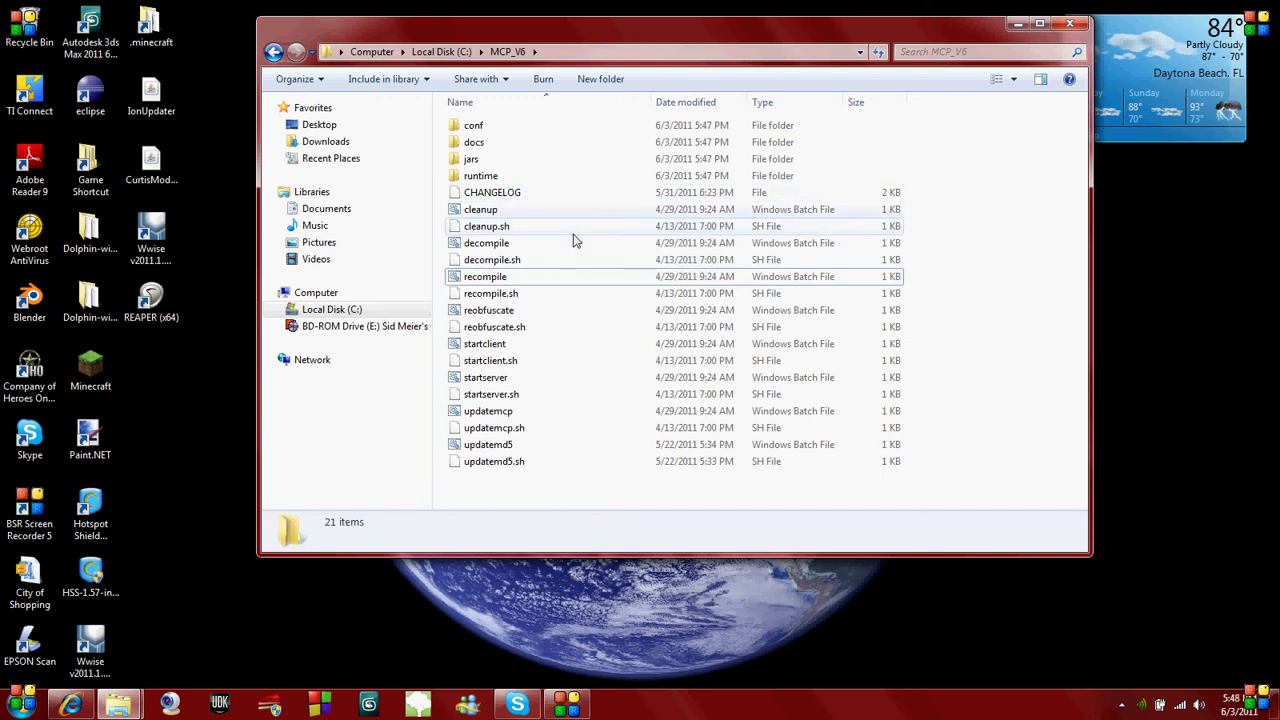
pyautogui.click(484, 173)
pyautogui.click(487, 164)
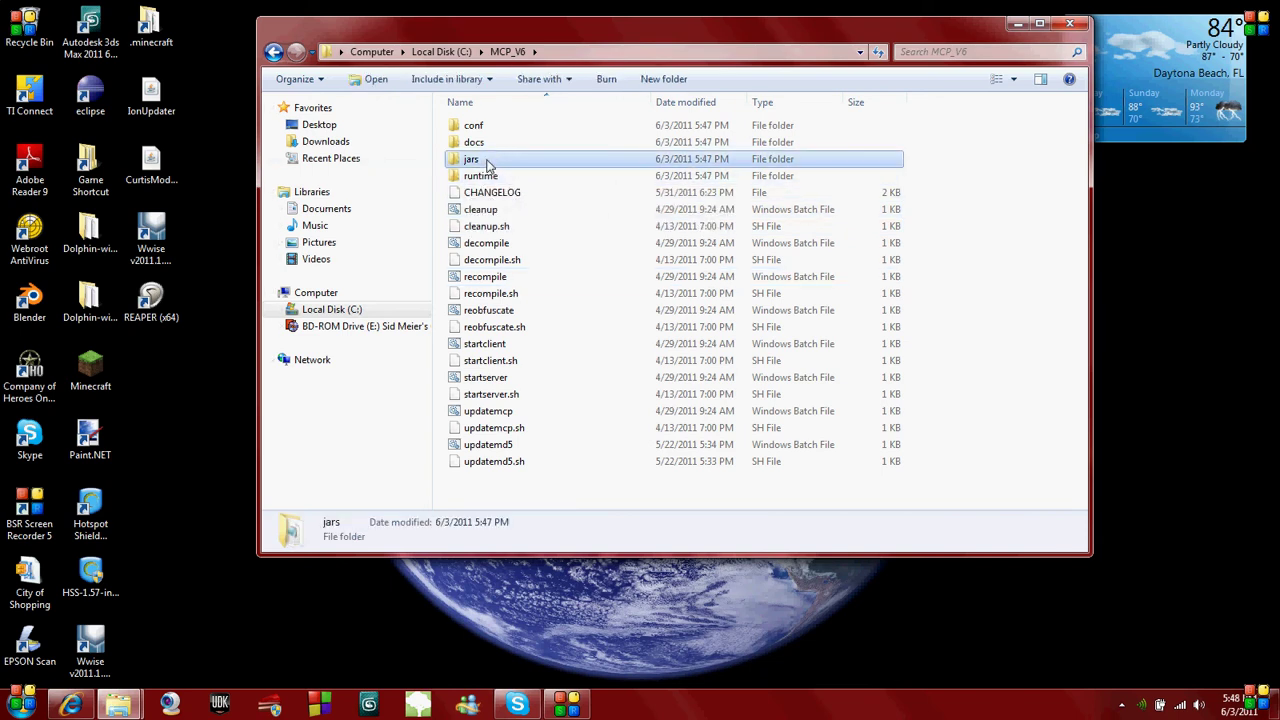
pyautogui.doubleClick(487, 164)
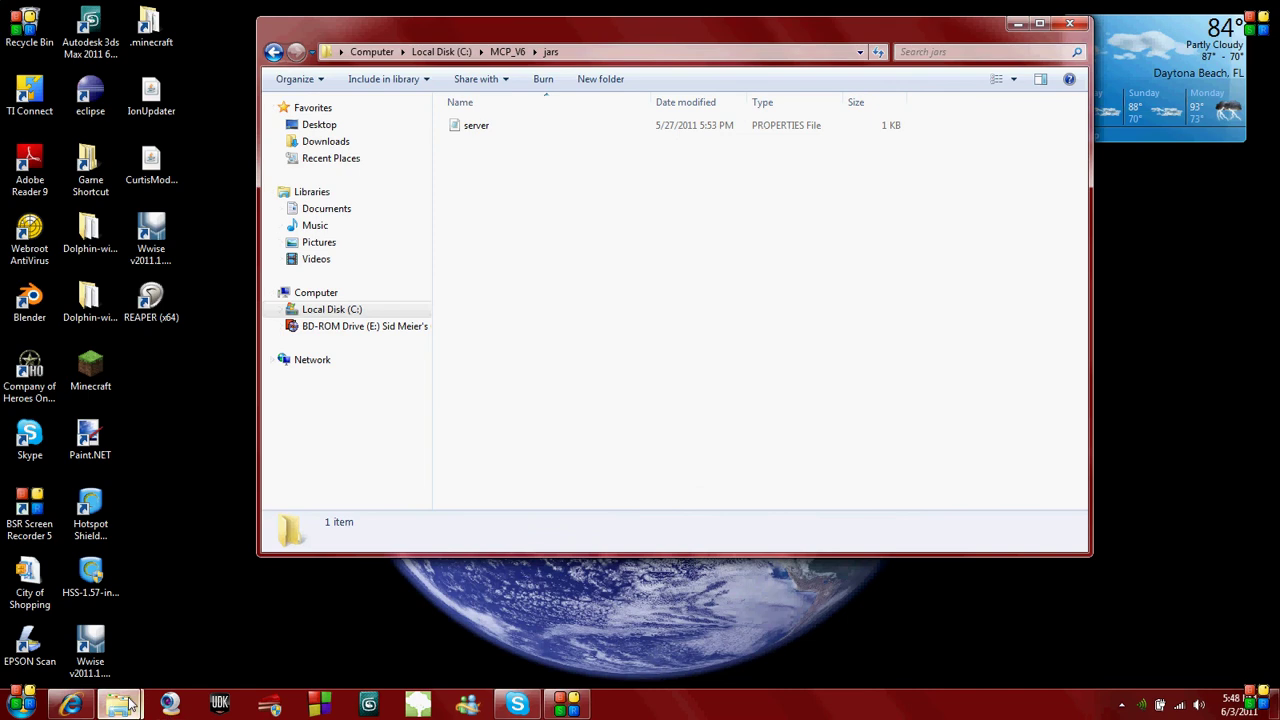
# Go up from the bin folder to .minecraft and copy its bin and resources folders to the clipboard.
pyautogui.moveTo(133, 703)
pyautogui.click(243, 643)
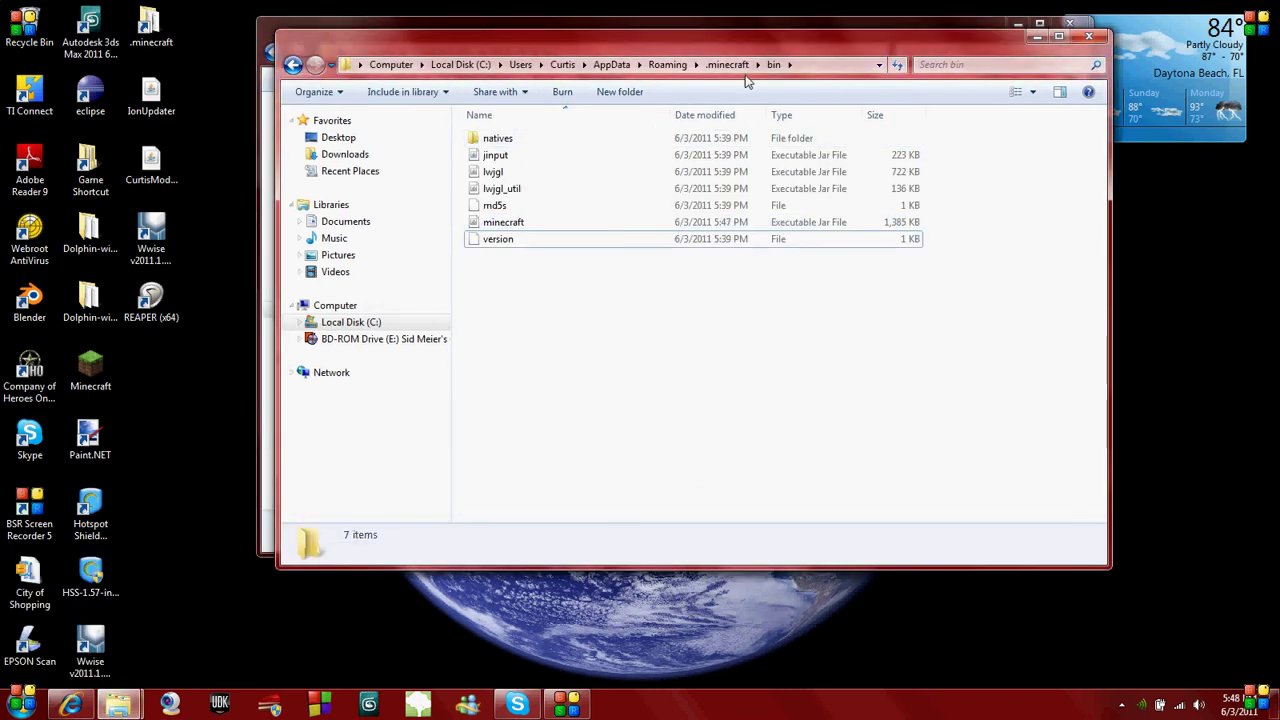
pyautogui.click(735, 64)
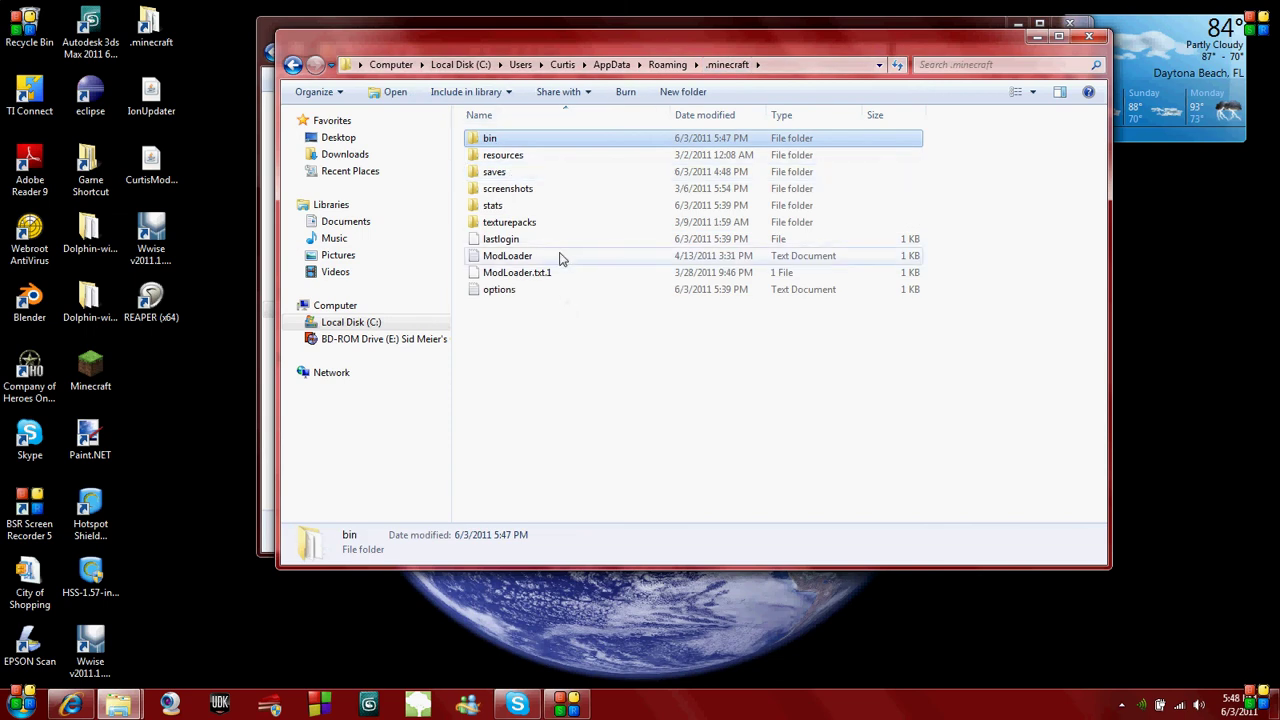
pyautogui.keyDown('ctrl'); pyautogui.click(515, 155); pyautogui.keyUp('ctrl')
pyautogui.rightClick(524, 143)
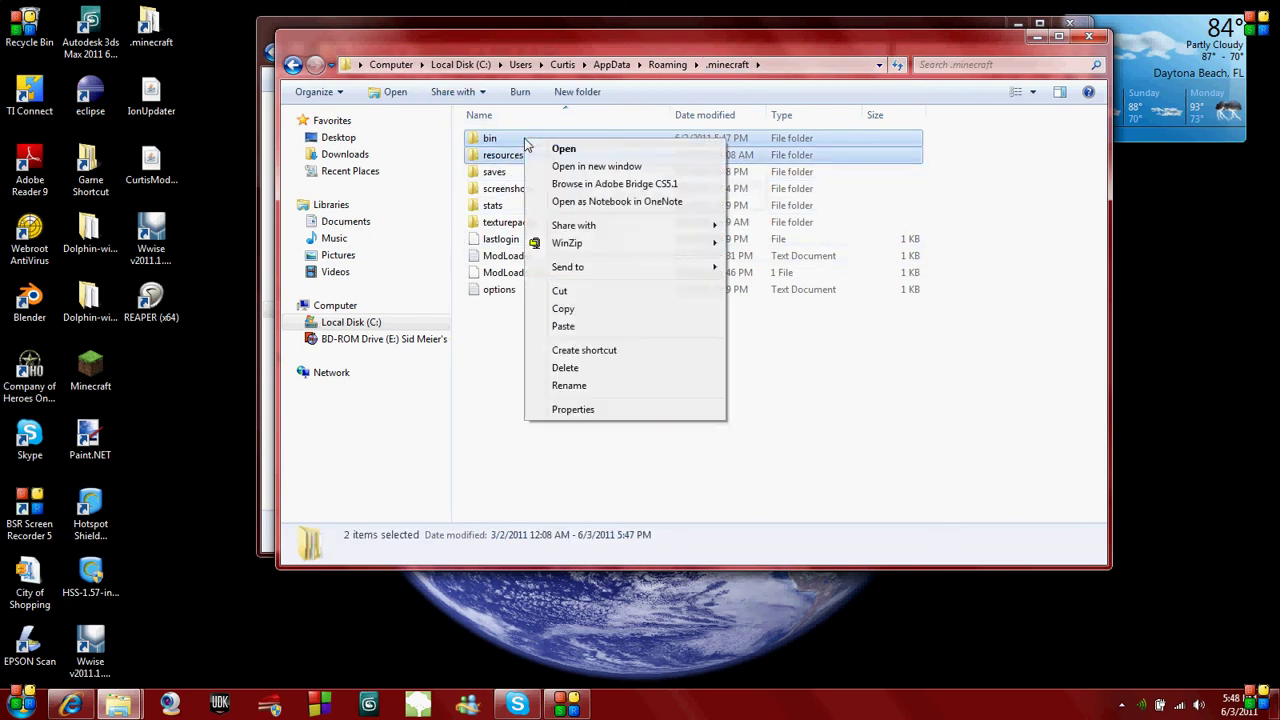
pyautogui.click(576, 309)
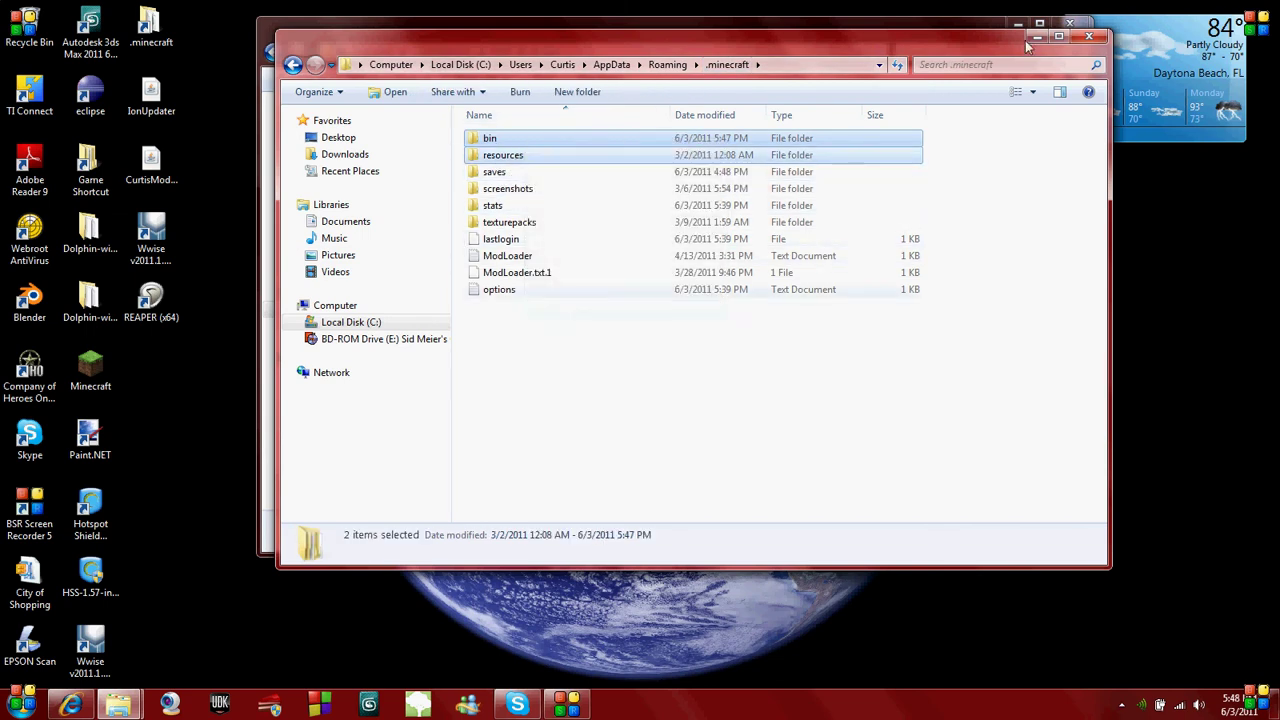
# Minimize the .minecraft window and paste the copied bin and resources folders into MCP_V6's jars folder.
pyautogui.click(1034, 38)
pyautogui.click(507, 51)
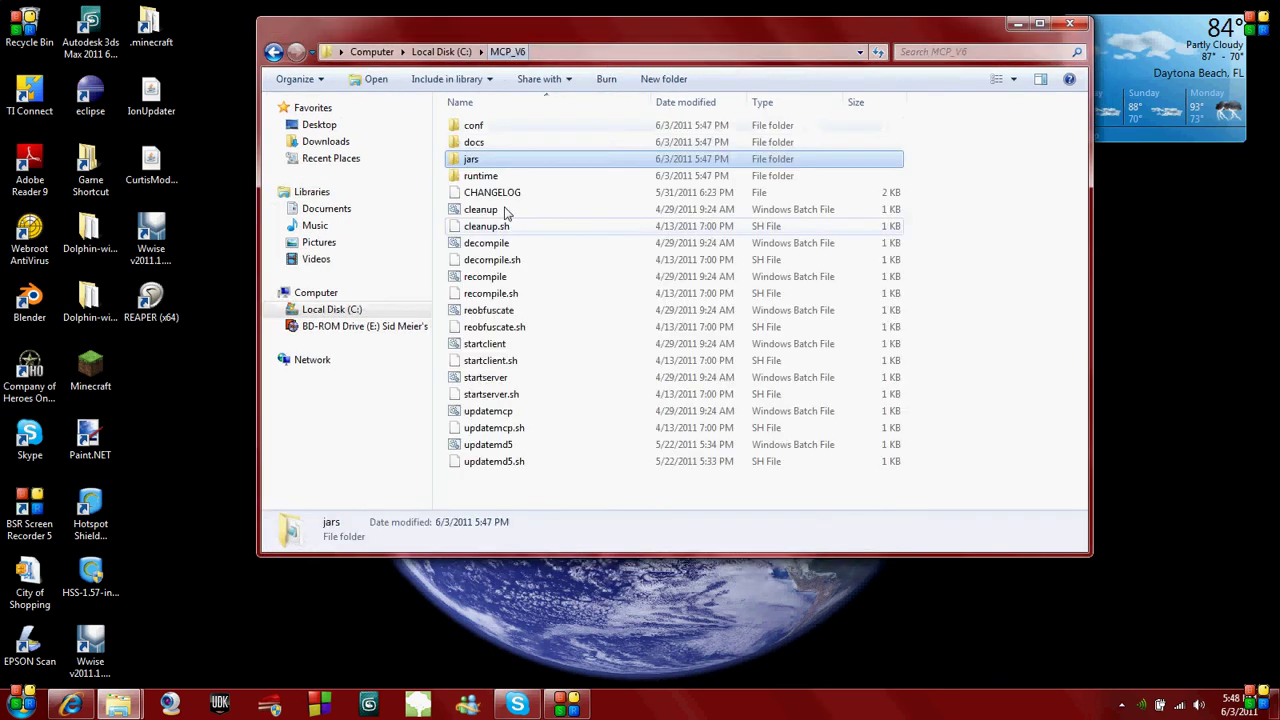
pyautogui.doubleClick(474, 166)
pyautogui.rightClick(486, 144)
pyautogui.click(545, 254)
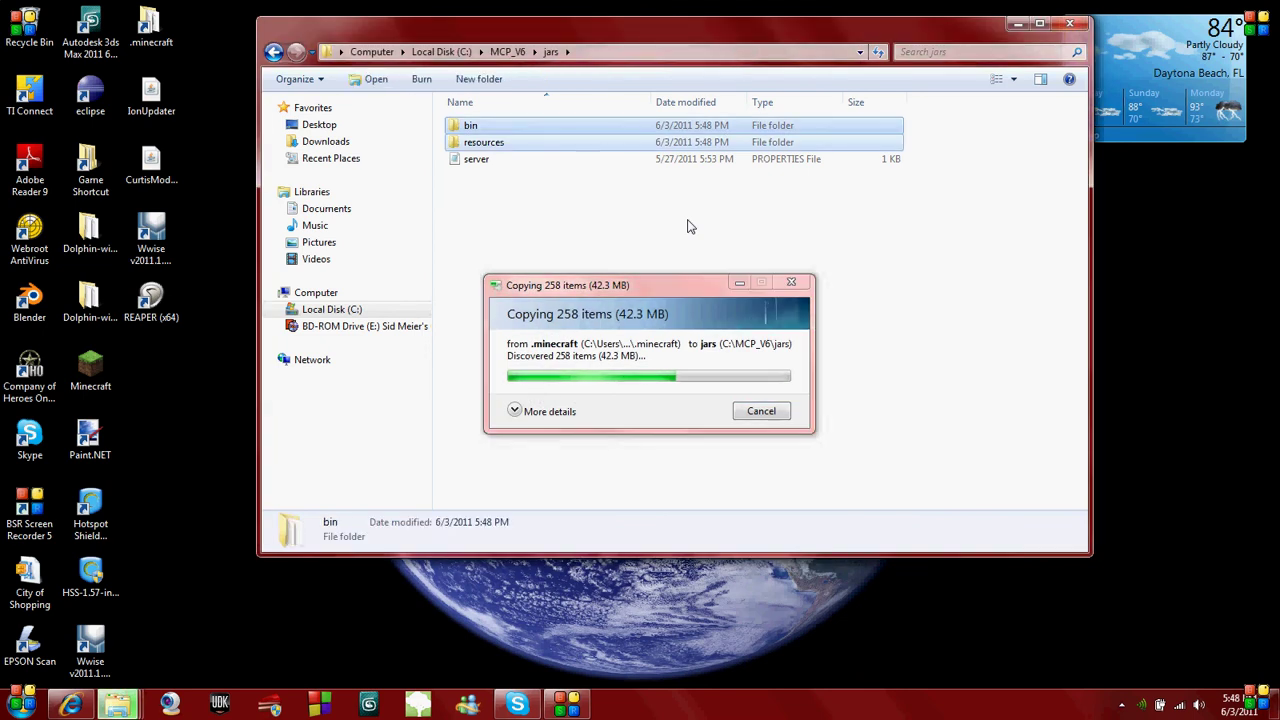
pyautogui.click(601, 202)
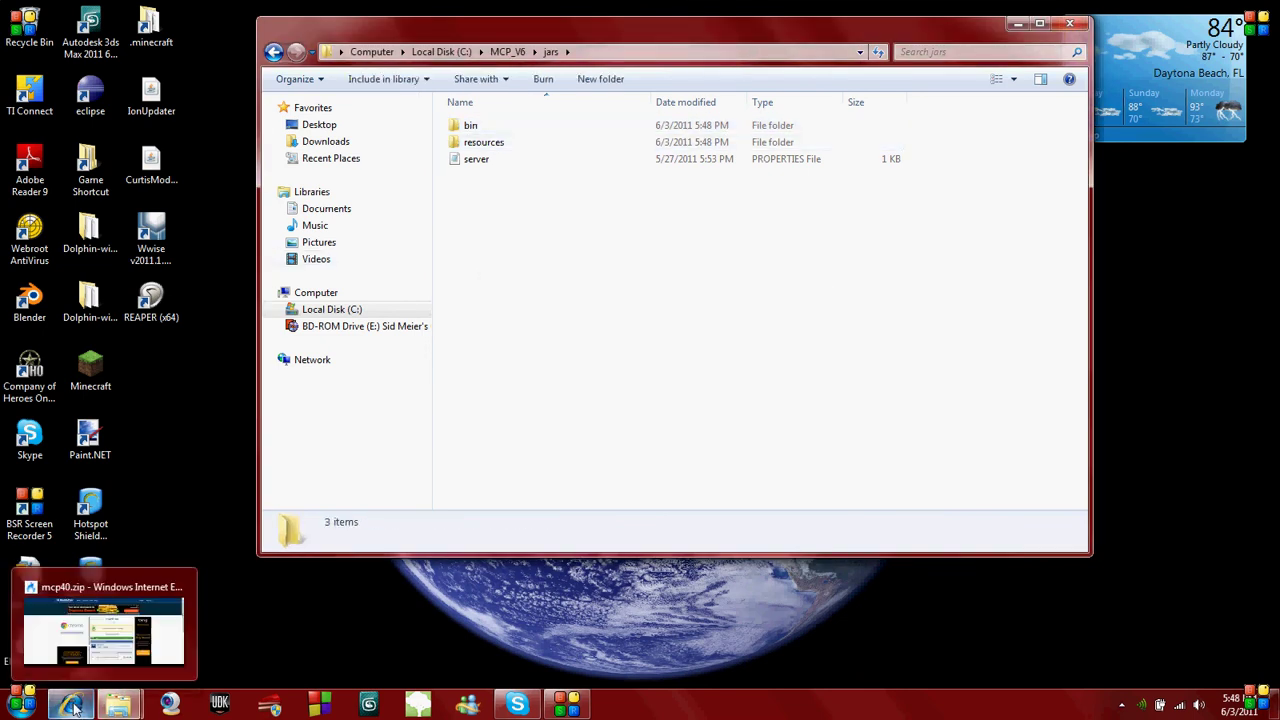
# Switch to Internet Explorer, search Google for "minecraft", and open the download page of the official Minecraft site.
pyautogui.click(143, 567)
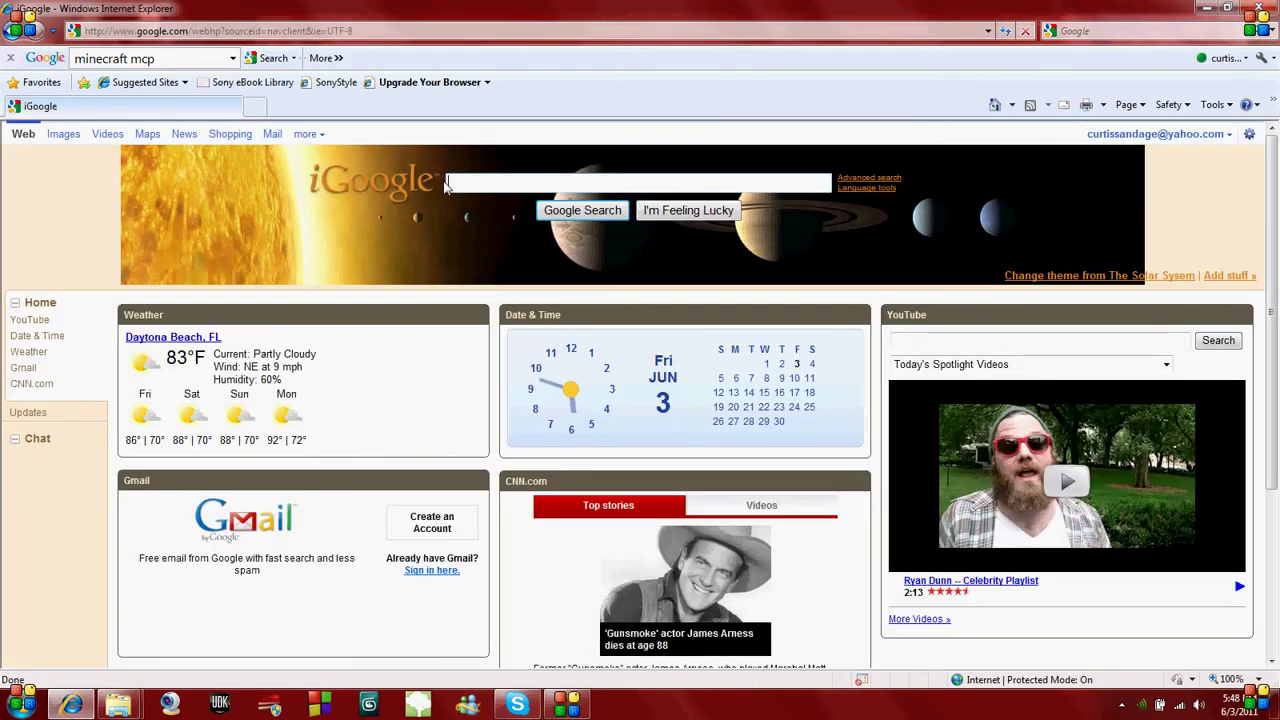
pyautogui.write('minecraft')
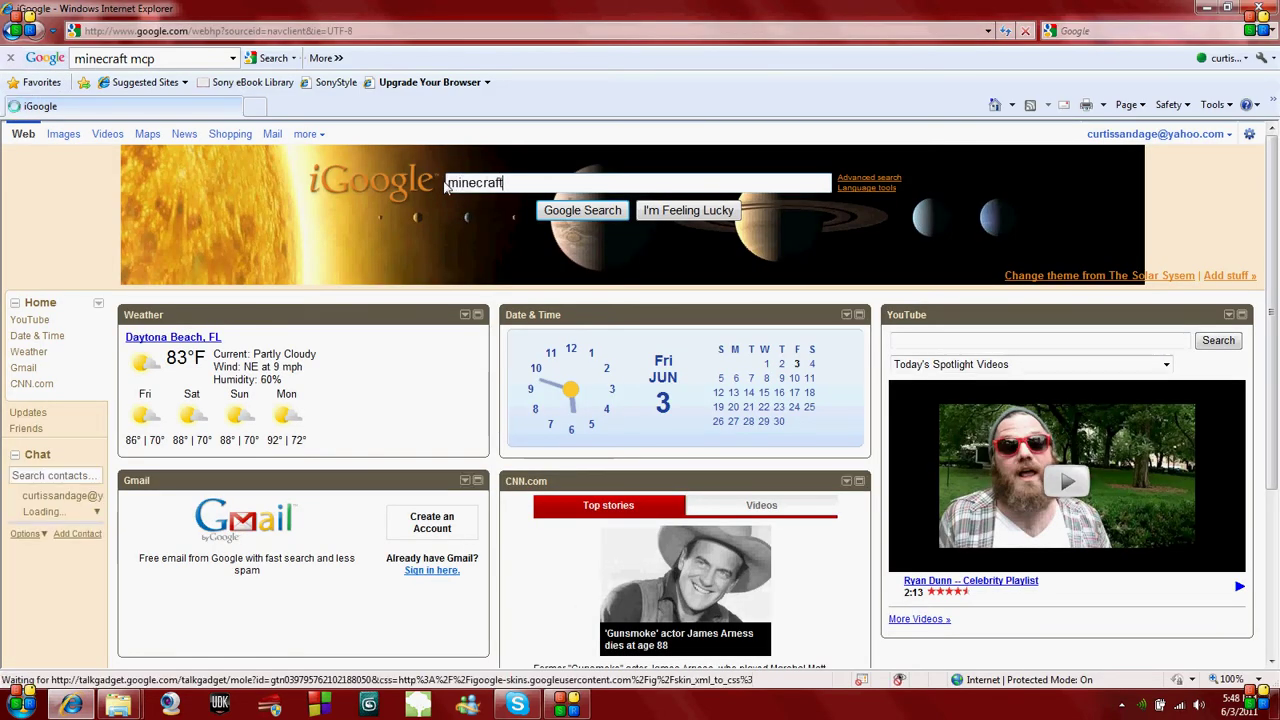
pyautogui.press('Return')
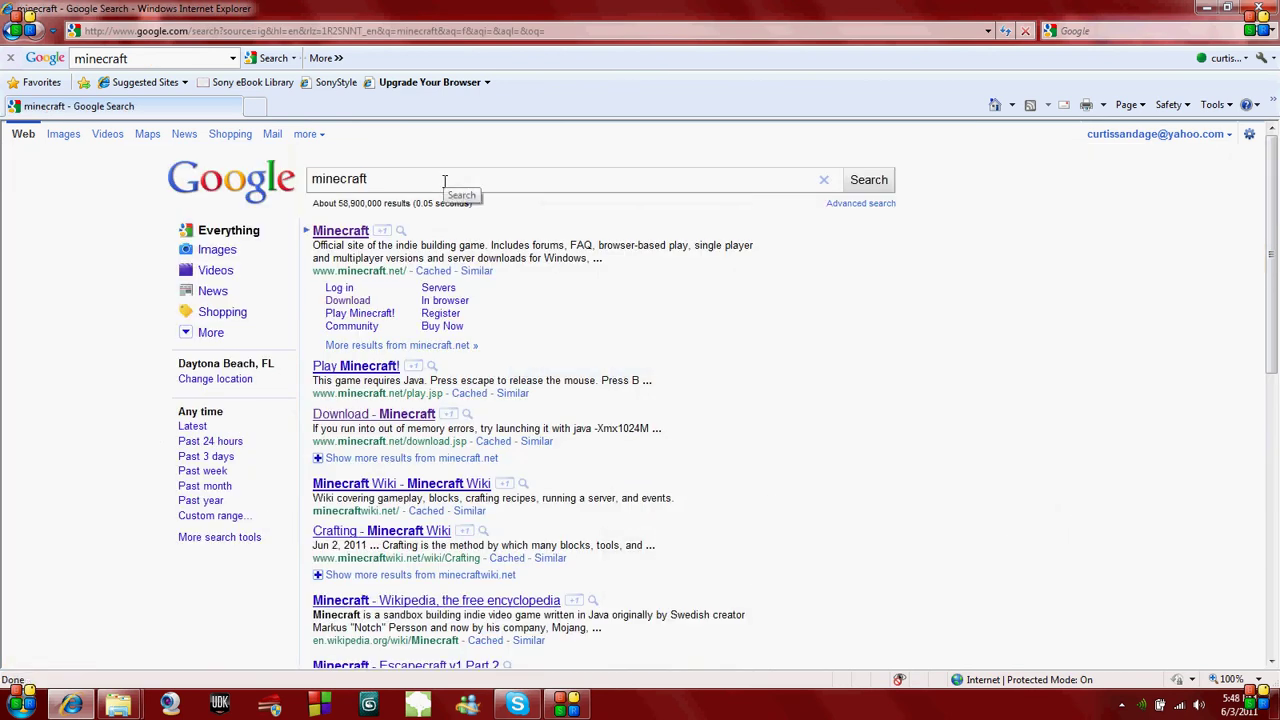
pyautogui.click(350, 301)
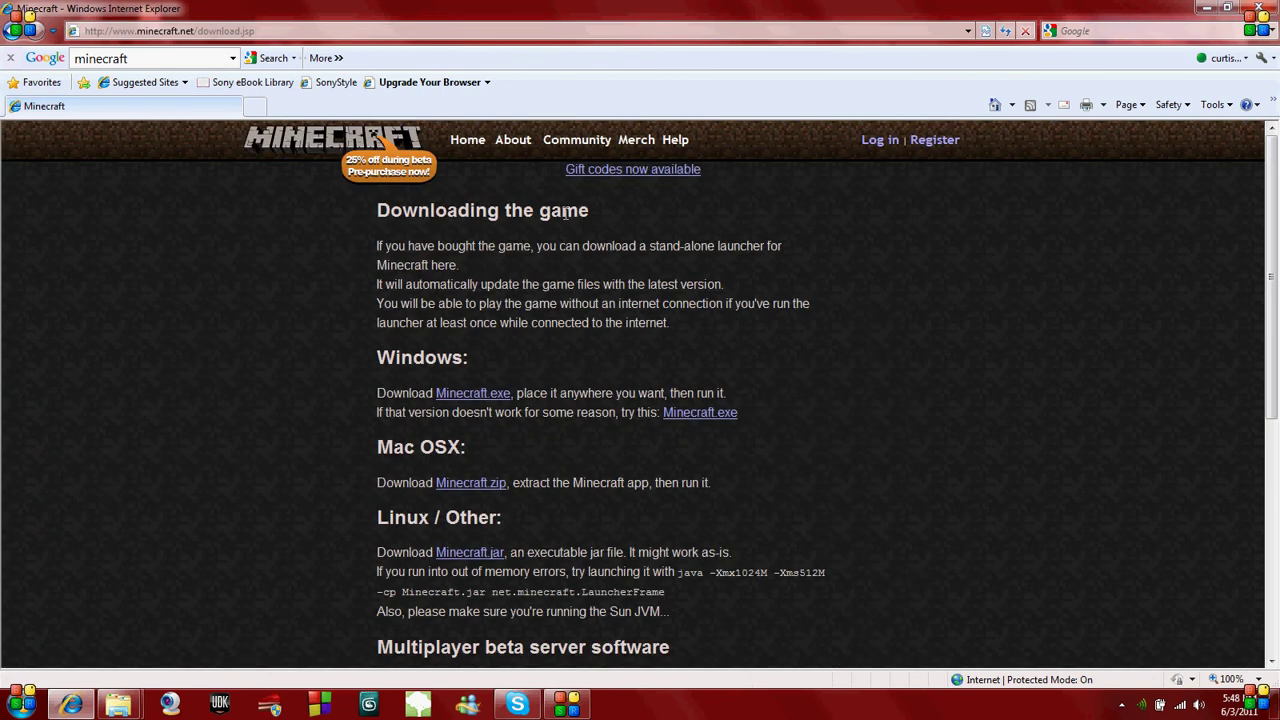
# Download minecraft_server.jar from the multiplayer beta server section into C:\MCP_V6\jars, and close the browser.
pyautogui.scroll(-5, 567, 229)
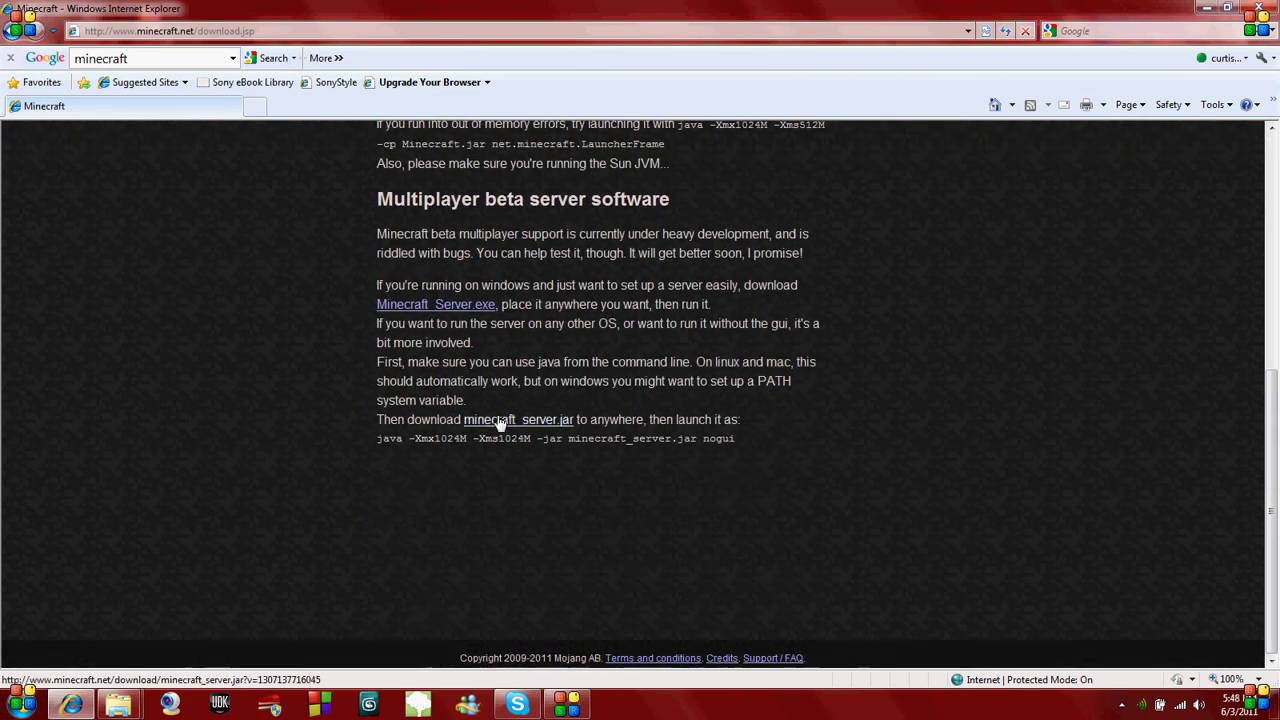
pyautogui.click(499, 423)
pyautogui.click(682, 356)
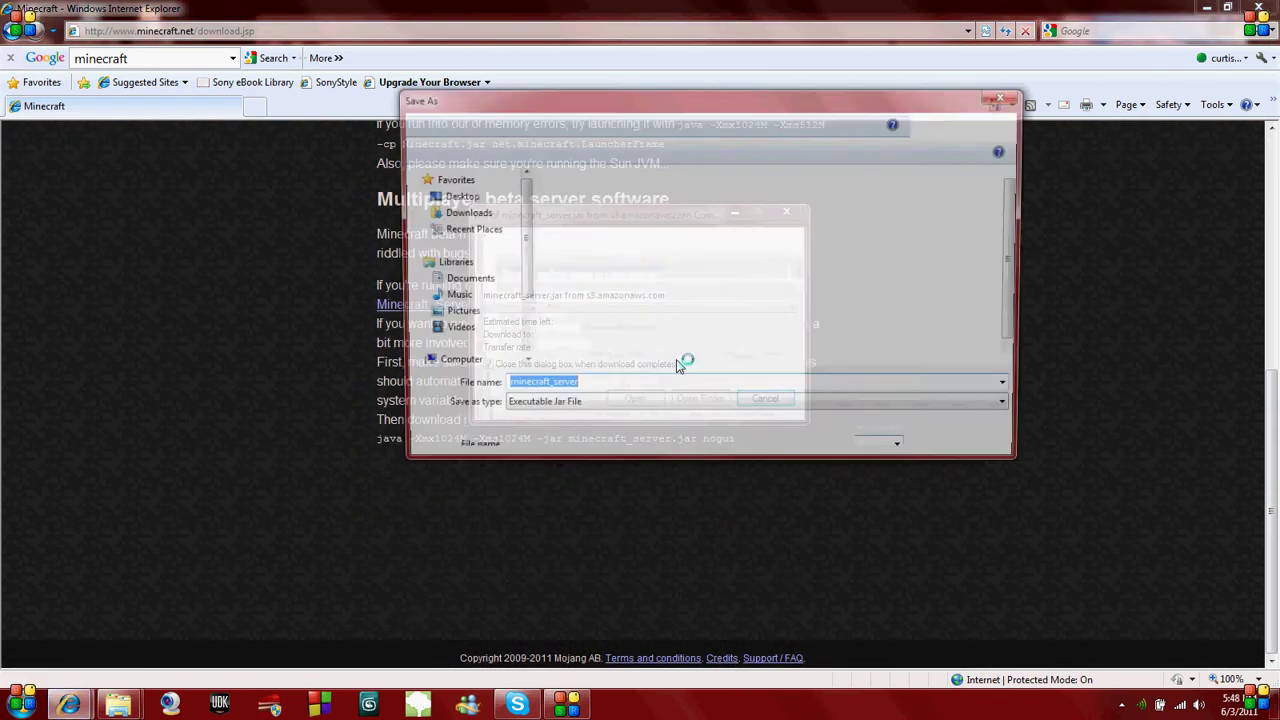
pyautogui.scroll(-2, 524, 285)
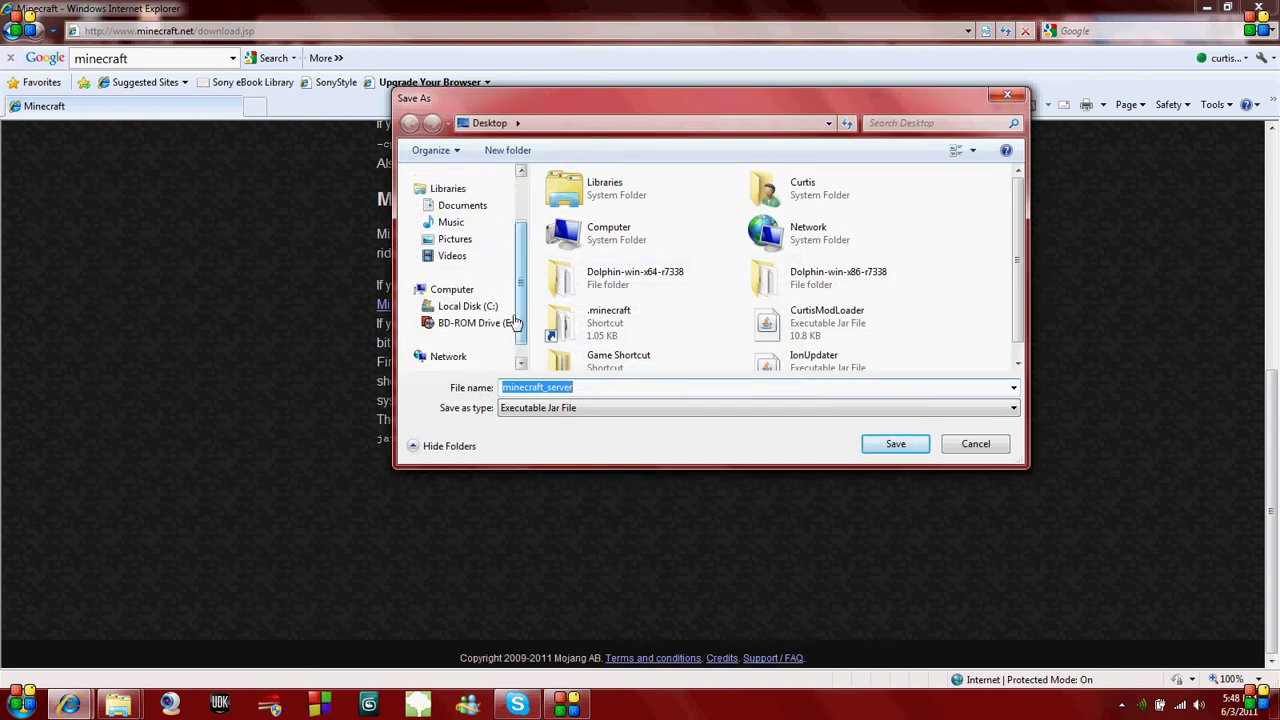
pyautogui.click(470, 306)
pyautogui.click(601, 302)
pyautogui.scroll(-2, 603, 312)
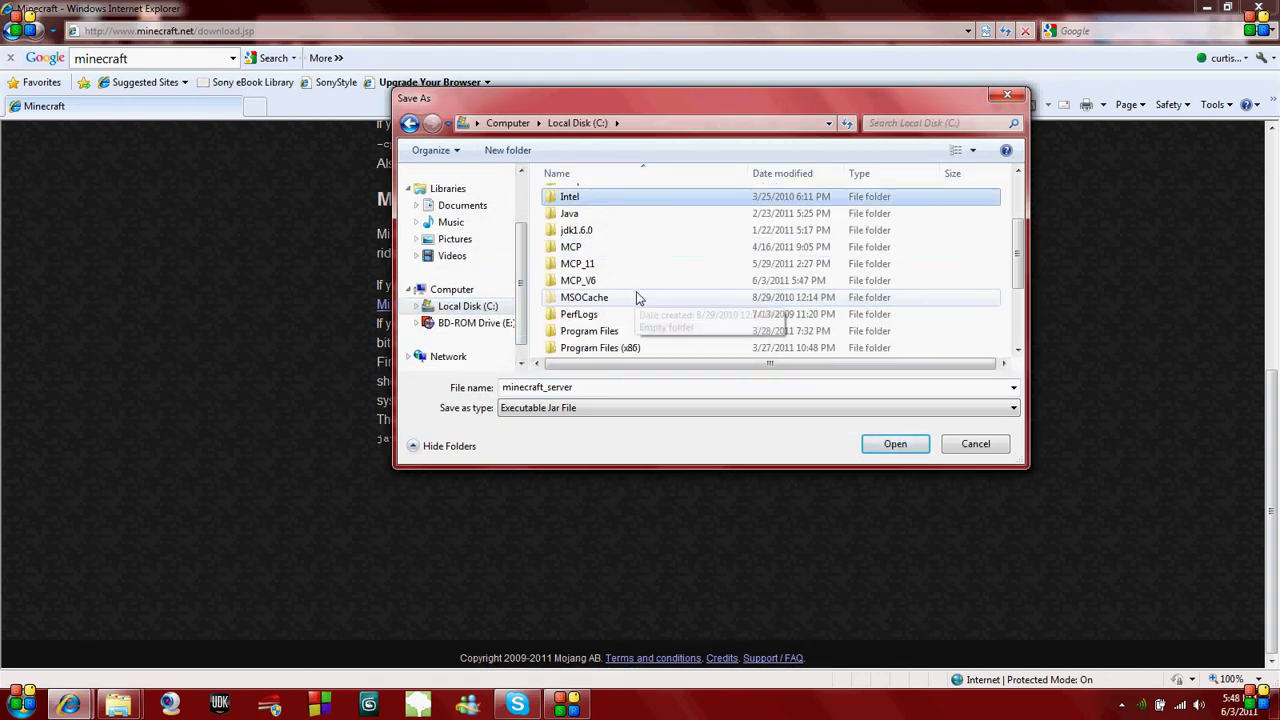
pyautogui.click(607, 281)
pyautogui.doubleClick(607, 281)
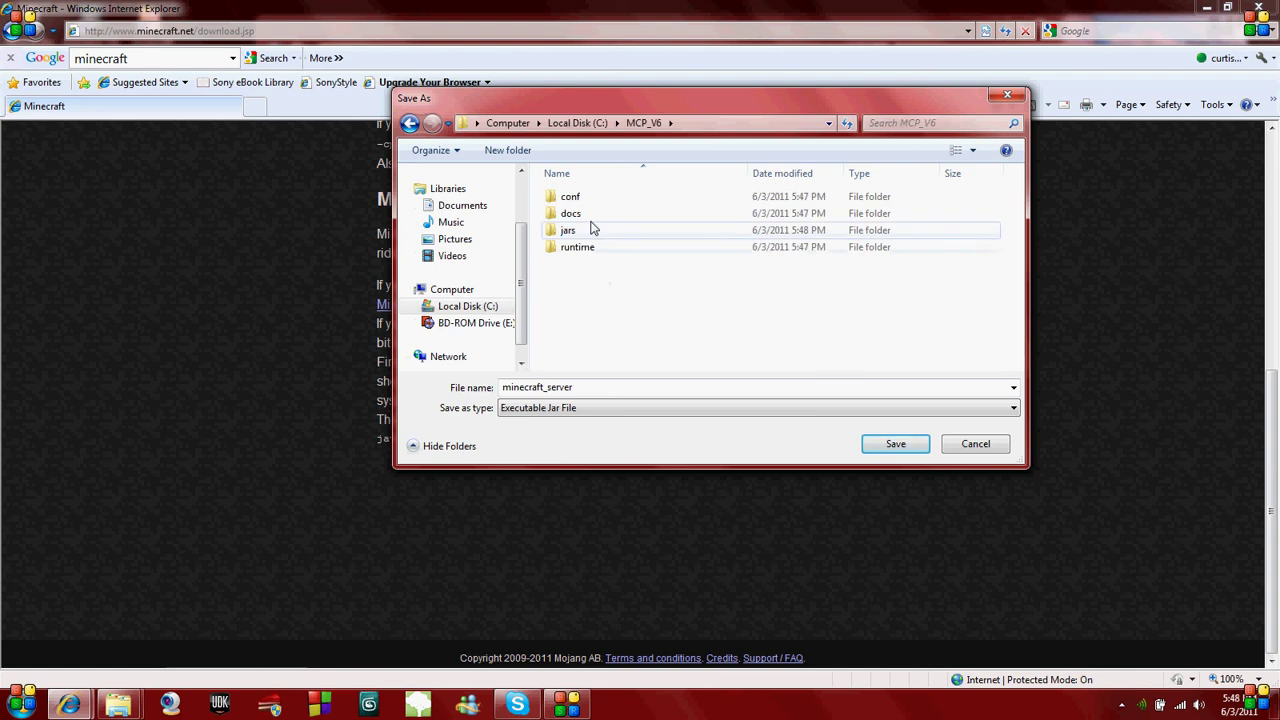
pyautogui.doubleClick(592, 230)
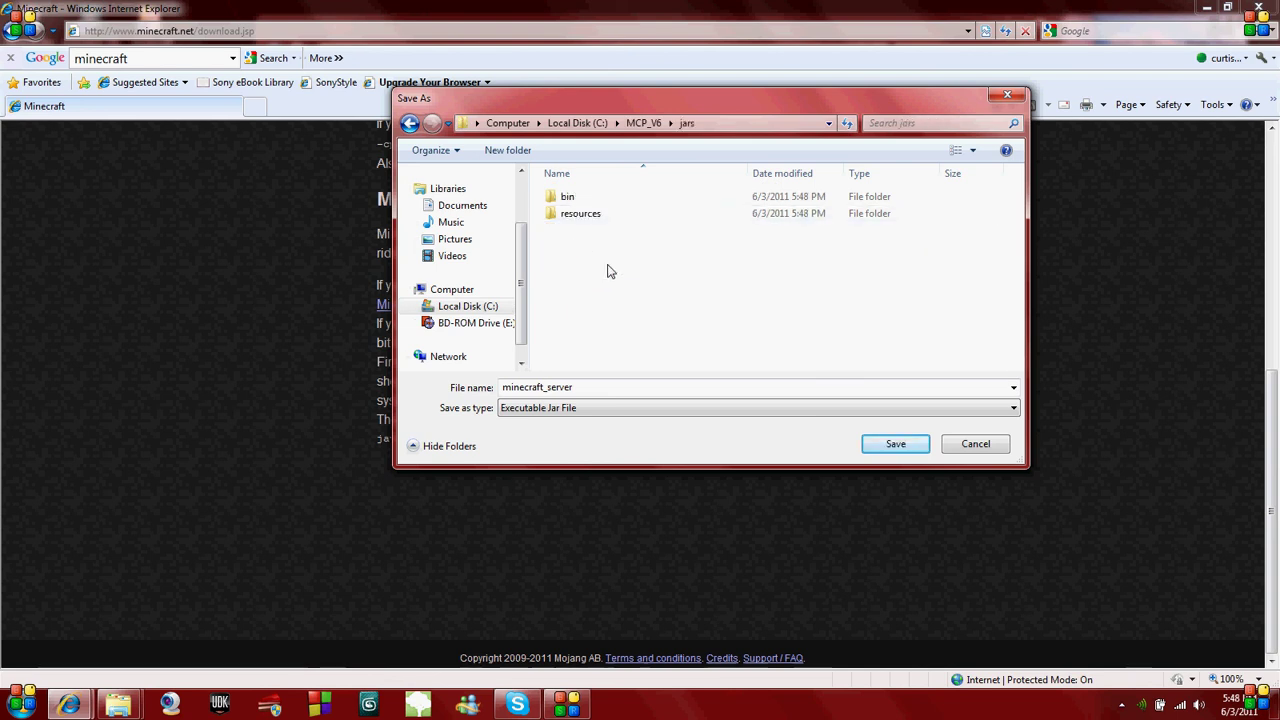
pyautogui.click(880, 446)
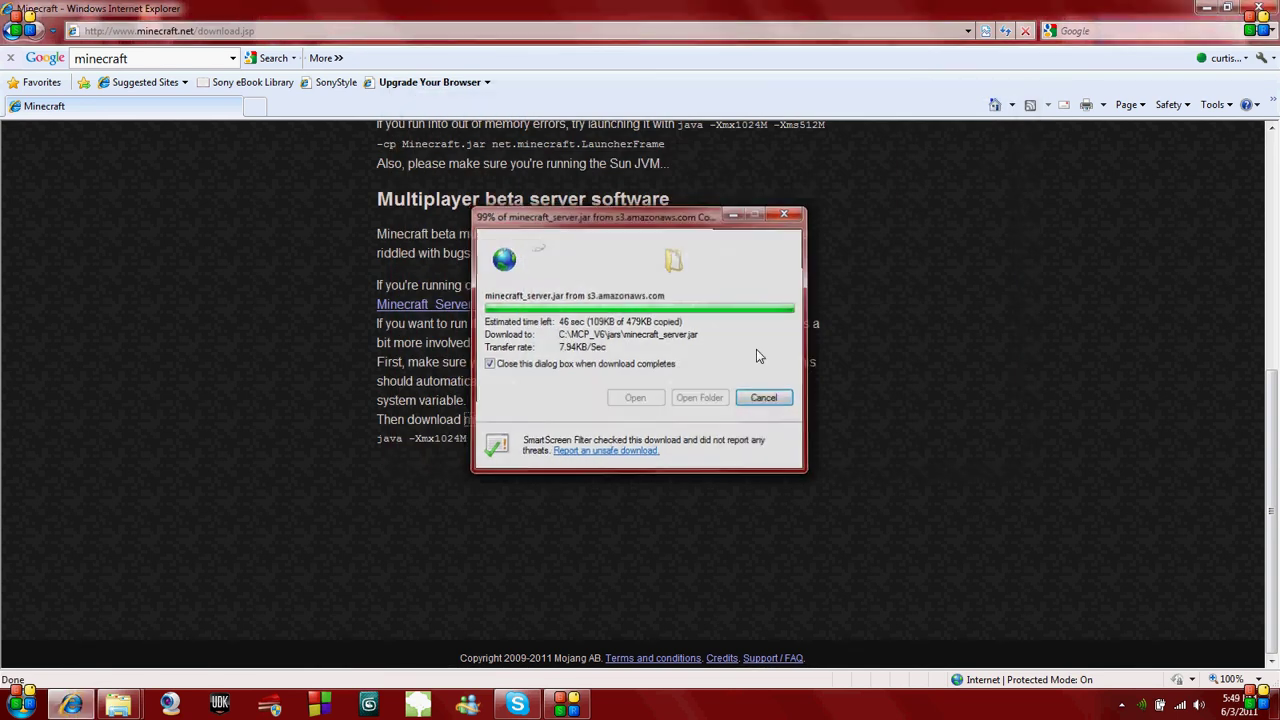
pyautogui.click(1258, 8)
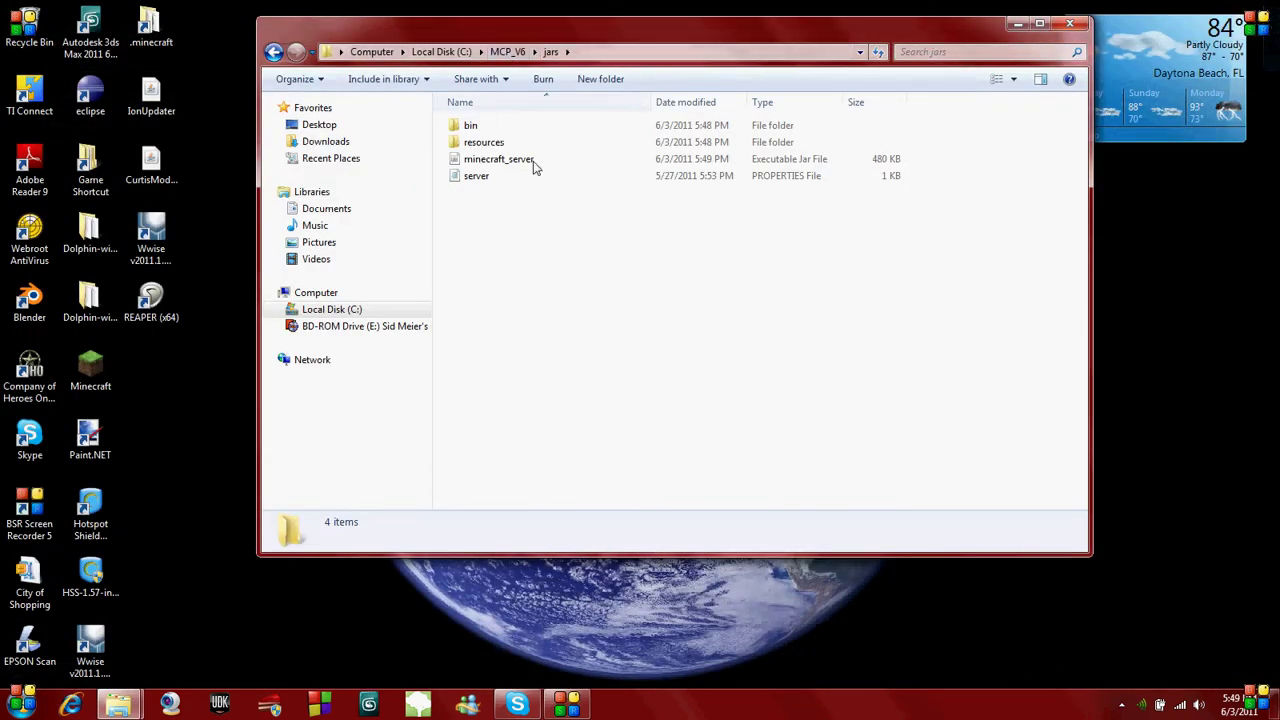
# Return to the MCP_V6 folder and run the decompile batch file, allowing it past the security warning.
pyautogui.click(507, 51)
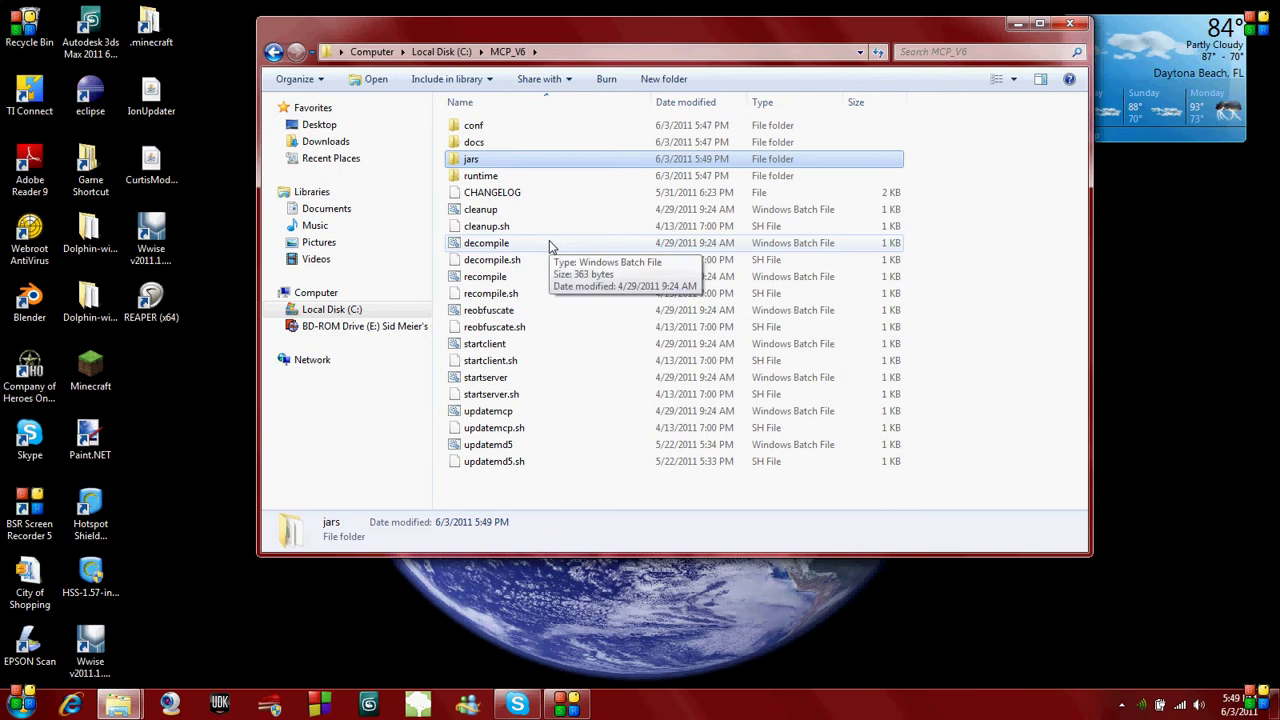
pyautogui.click(503, 247)
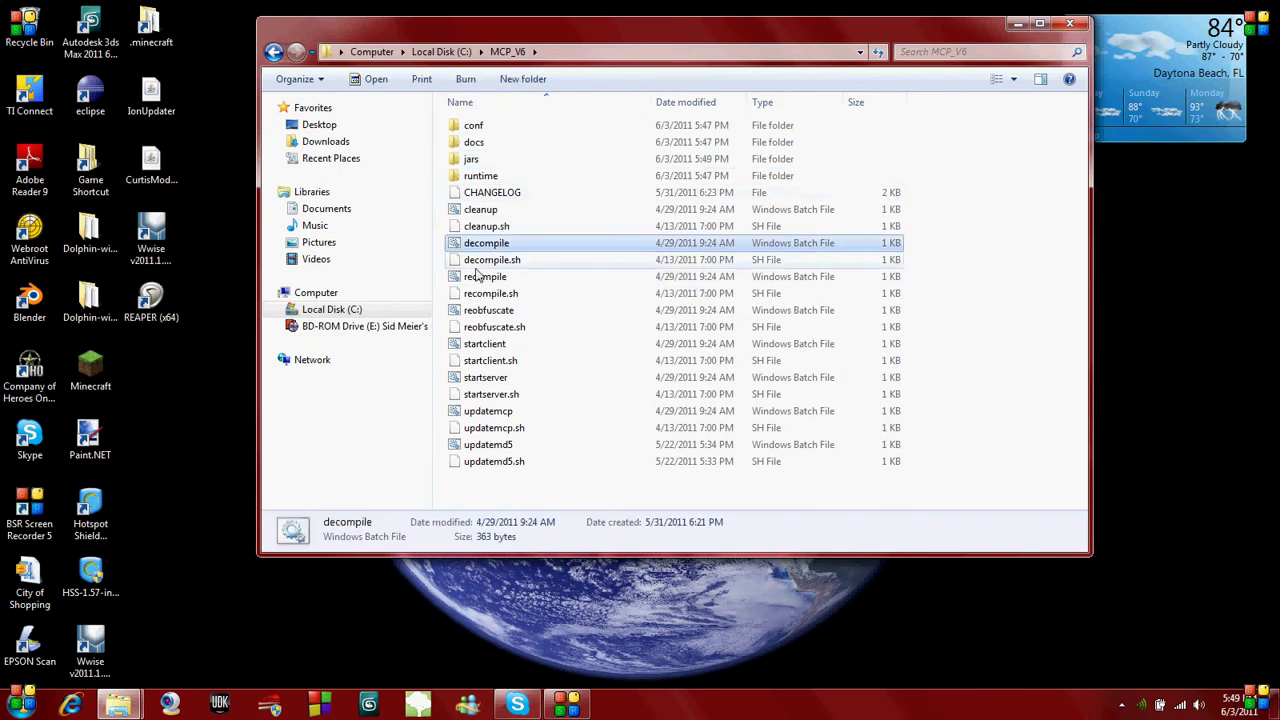
pyautogui.doubleClick(474, 248)
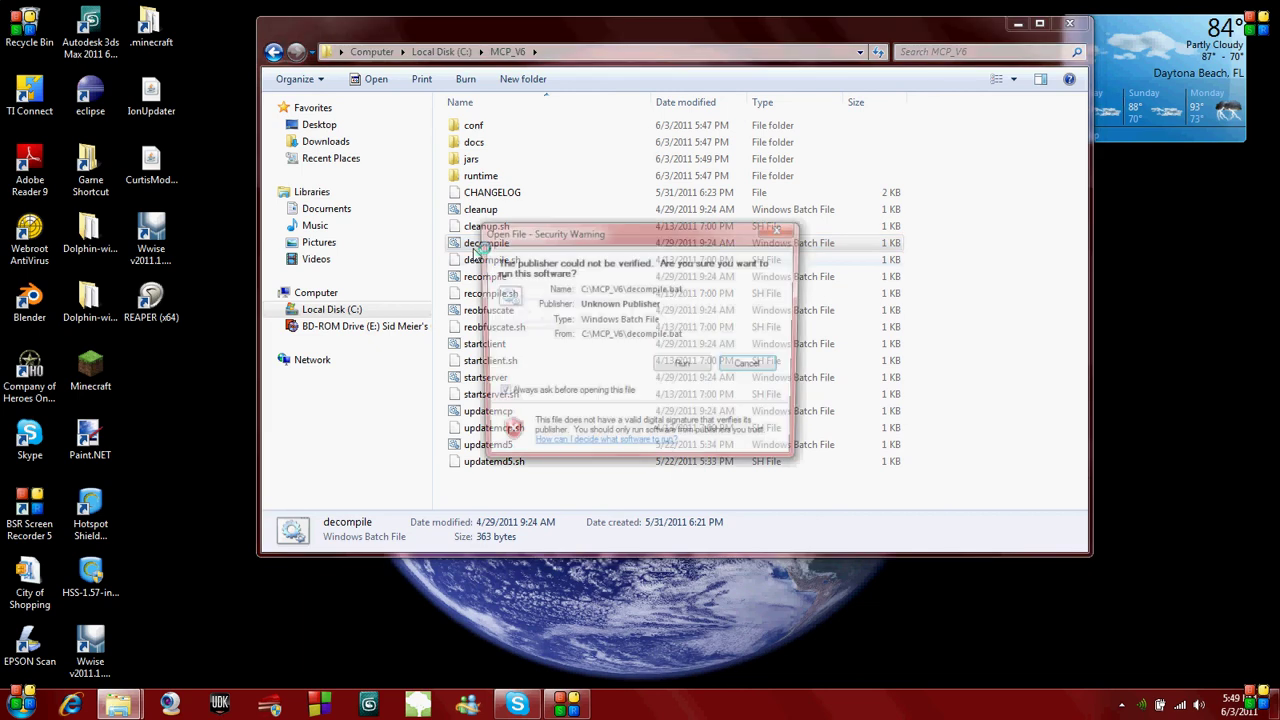
pyautogui.click(688, 367)
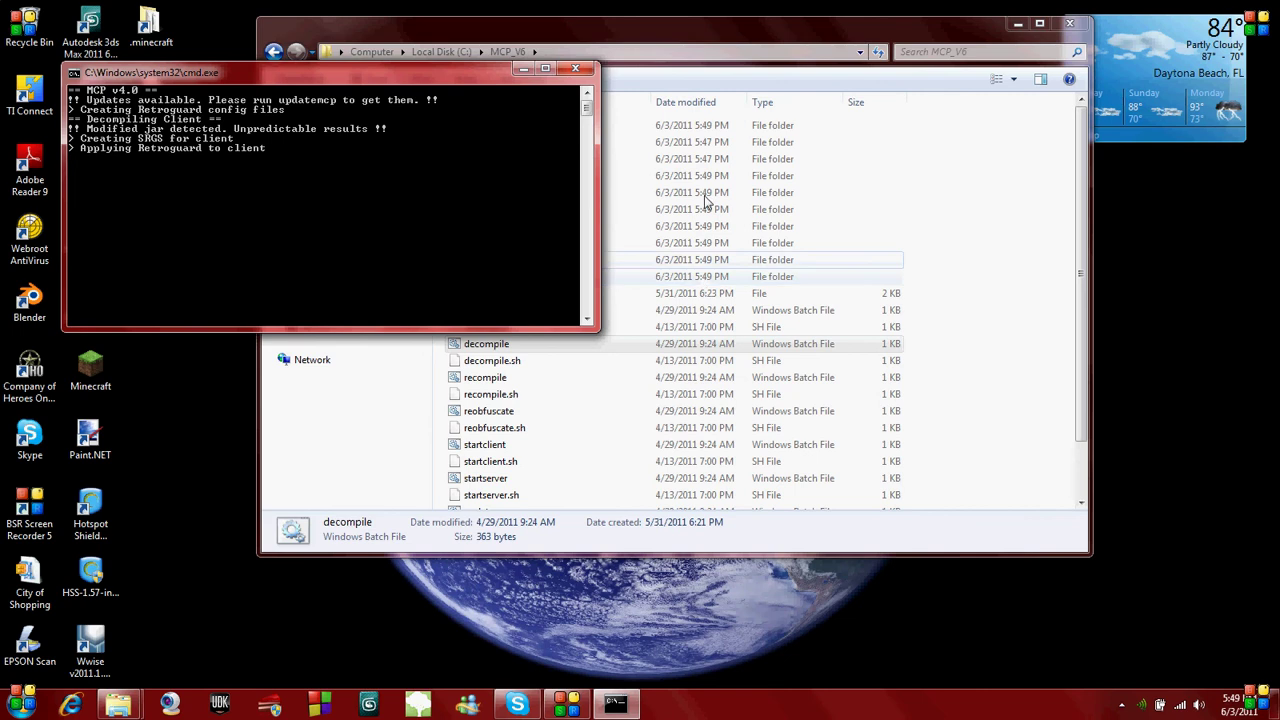
# Move the MCP_V6 window clear of the console, monitor the decompile, and dismiss the console once it finishes.
pyautogui.click(774, 40)
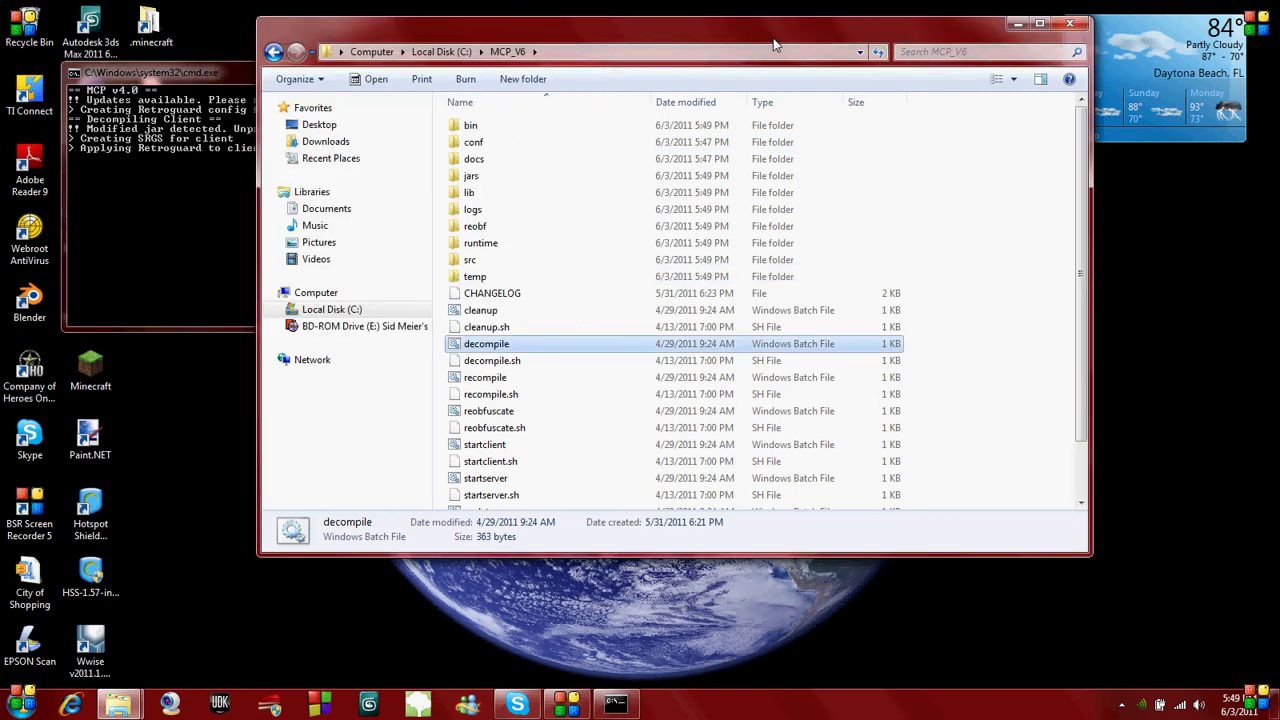
pyautogui.click(189, 80)
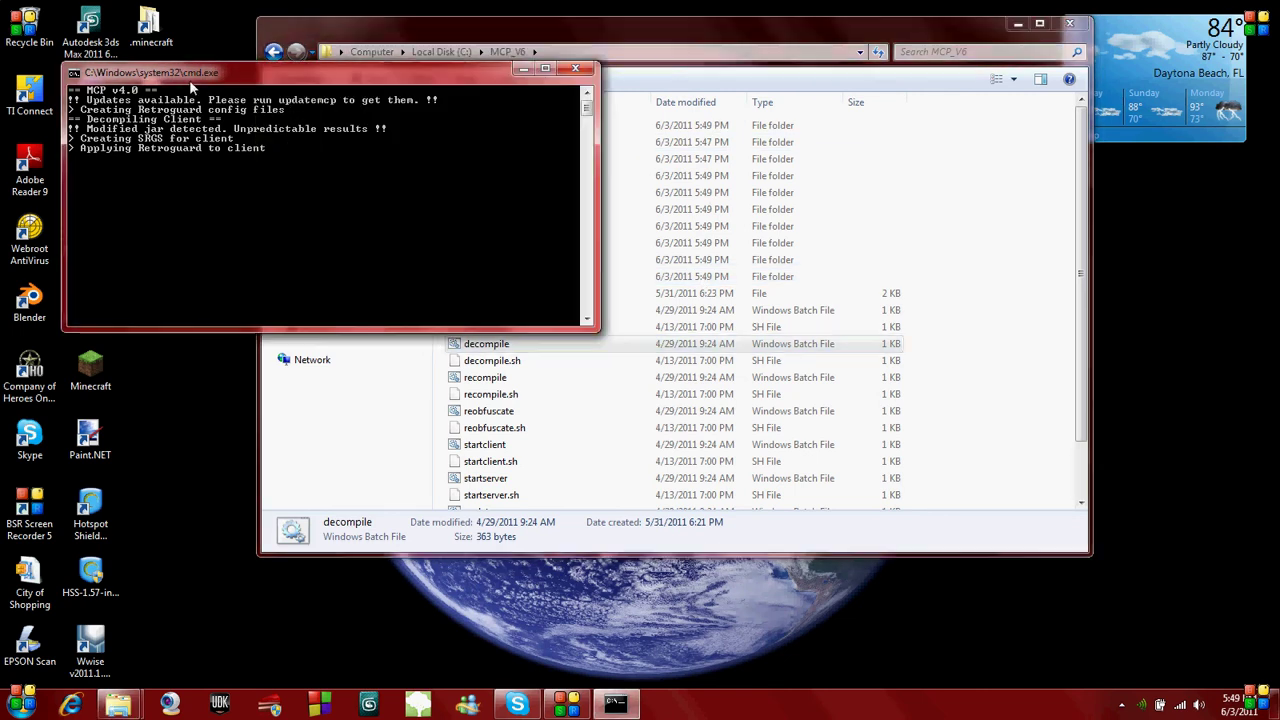
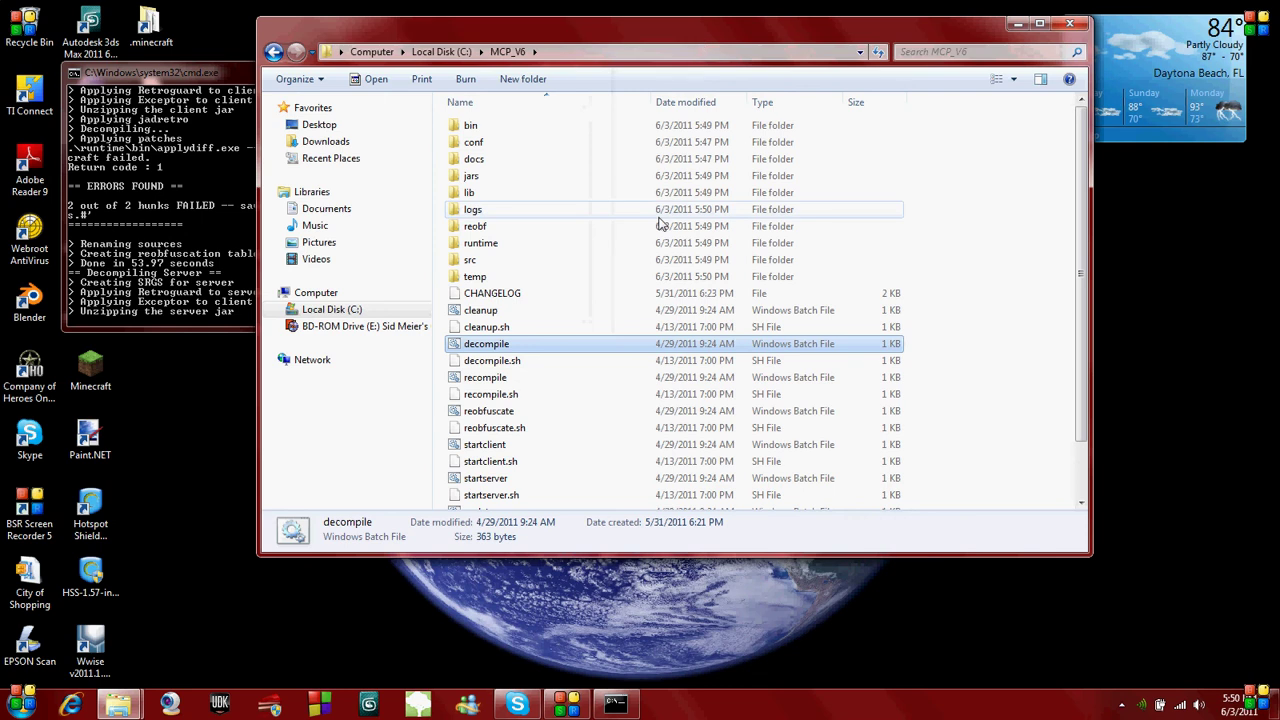
pyautogui.click(167, 204)
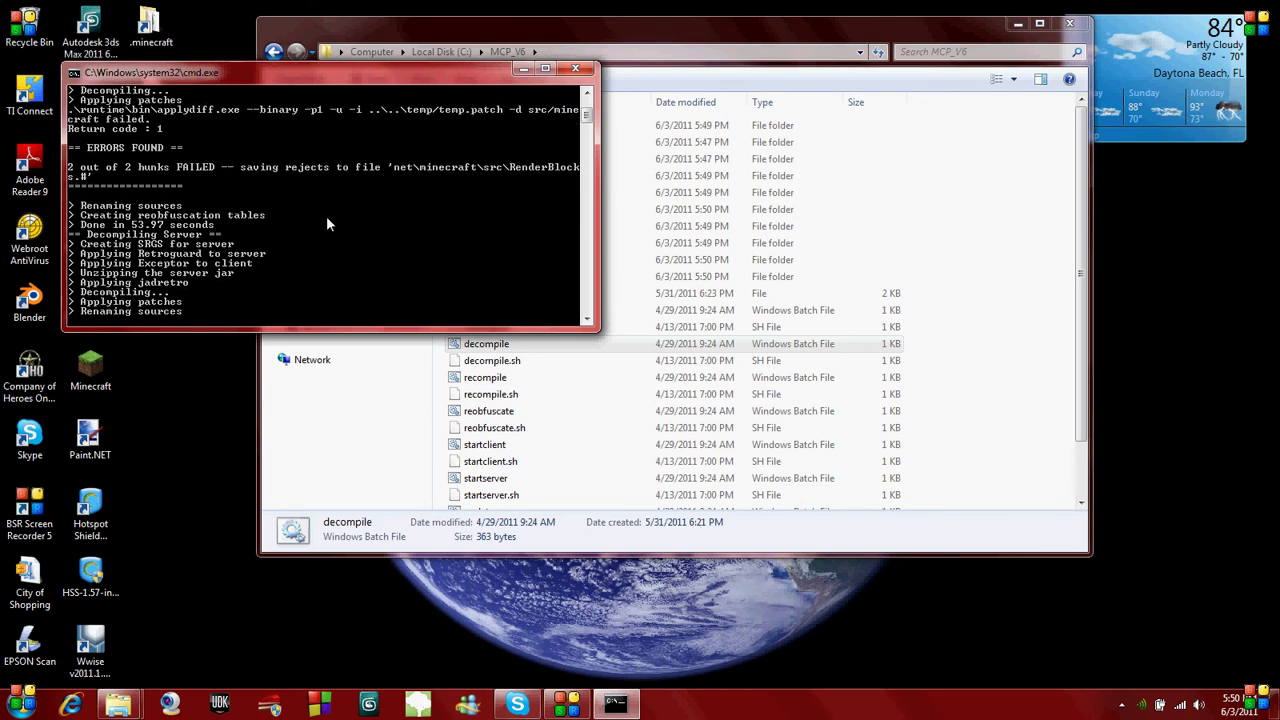
pyautogui.moveTo(612, 36); pyautogui.dragTo(797, 32)
pyautogui.click(364, 69)
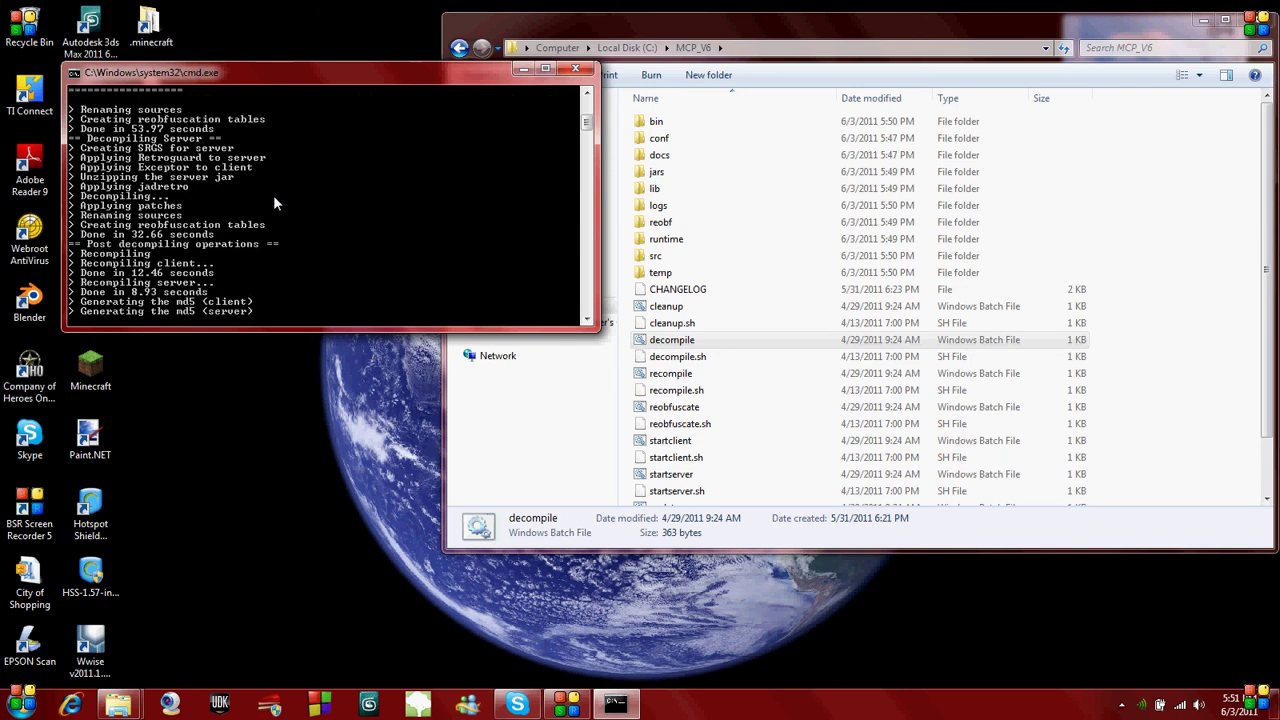
pyautogui.press('Return')
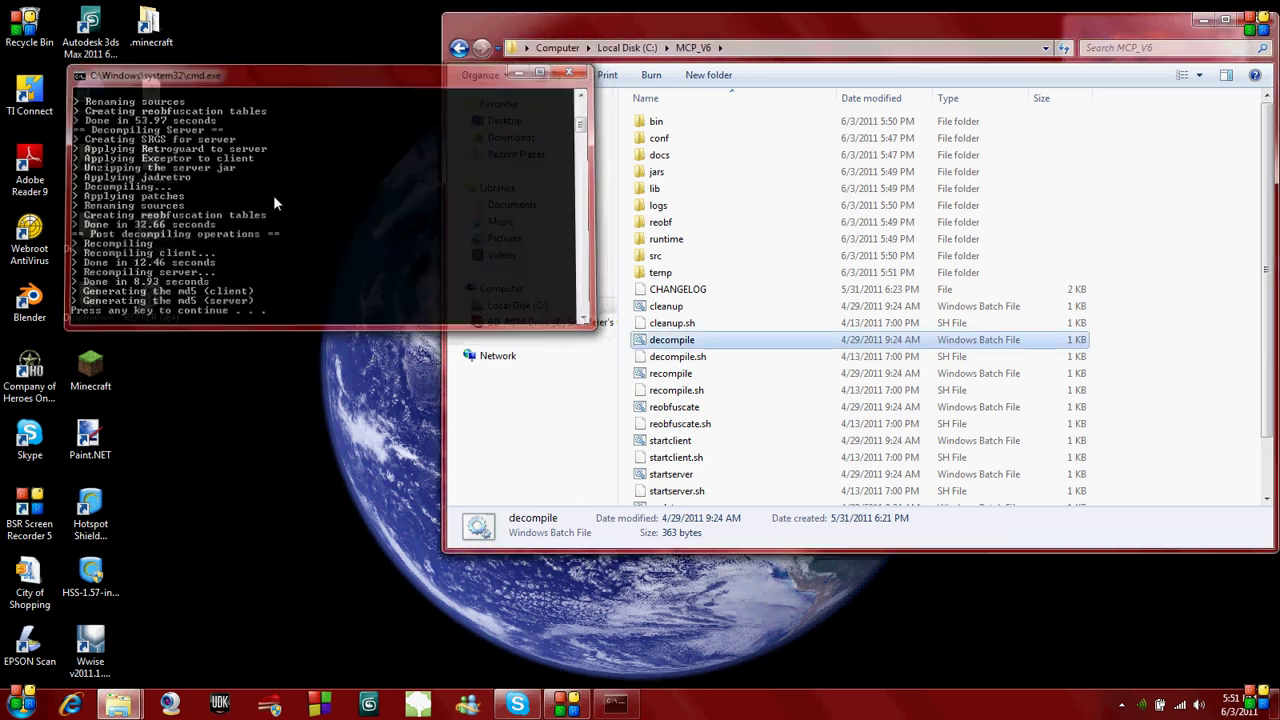
# Run the startclient batch file from the MCP_V6 folder, allowing it past the security warning, and reposition the Minecraft window.
pyautogui.moveTo(570, 27); pyautogui.dragTo(416, 23)
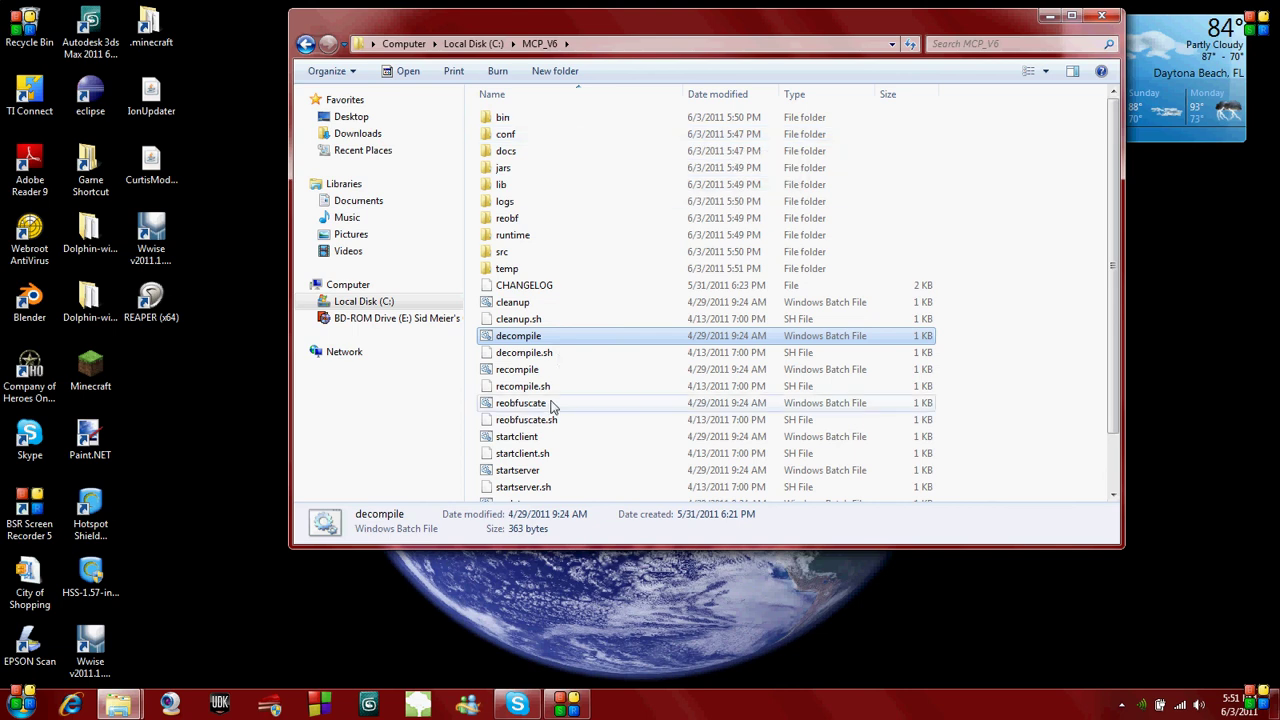
pyautogui.doubleClick(518, 436)
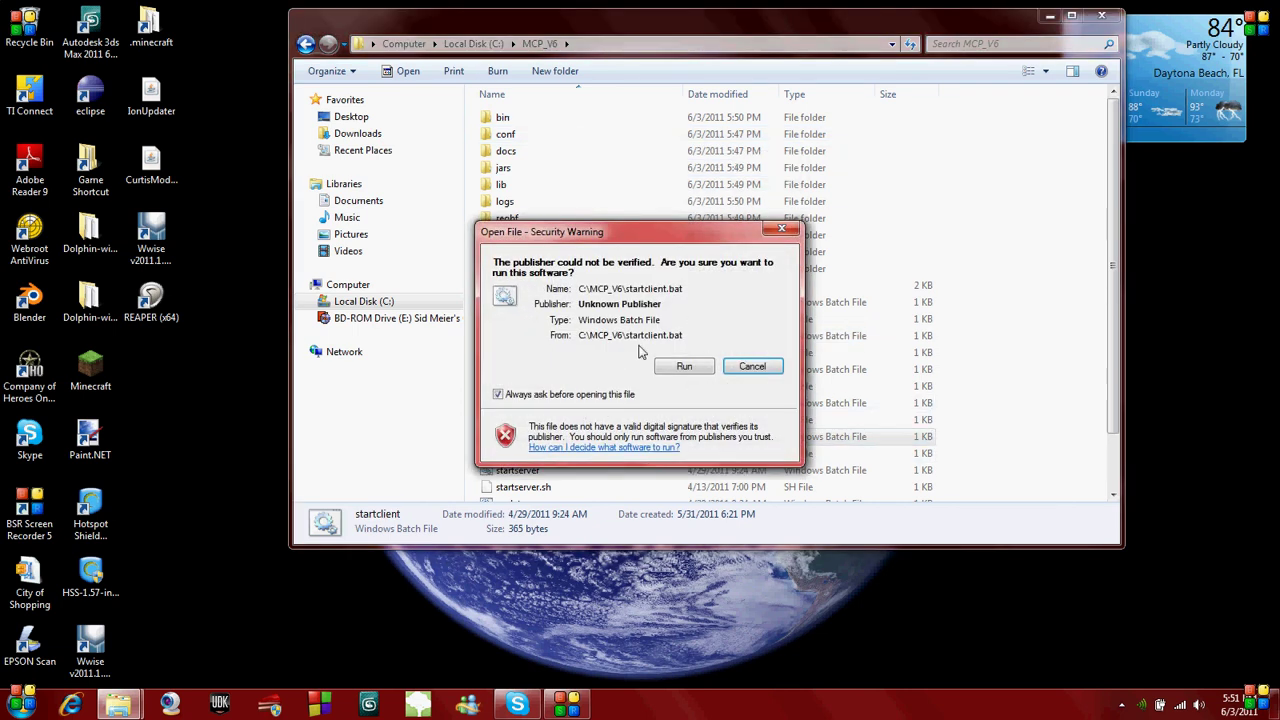
pyautogui.click(688, 367)
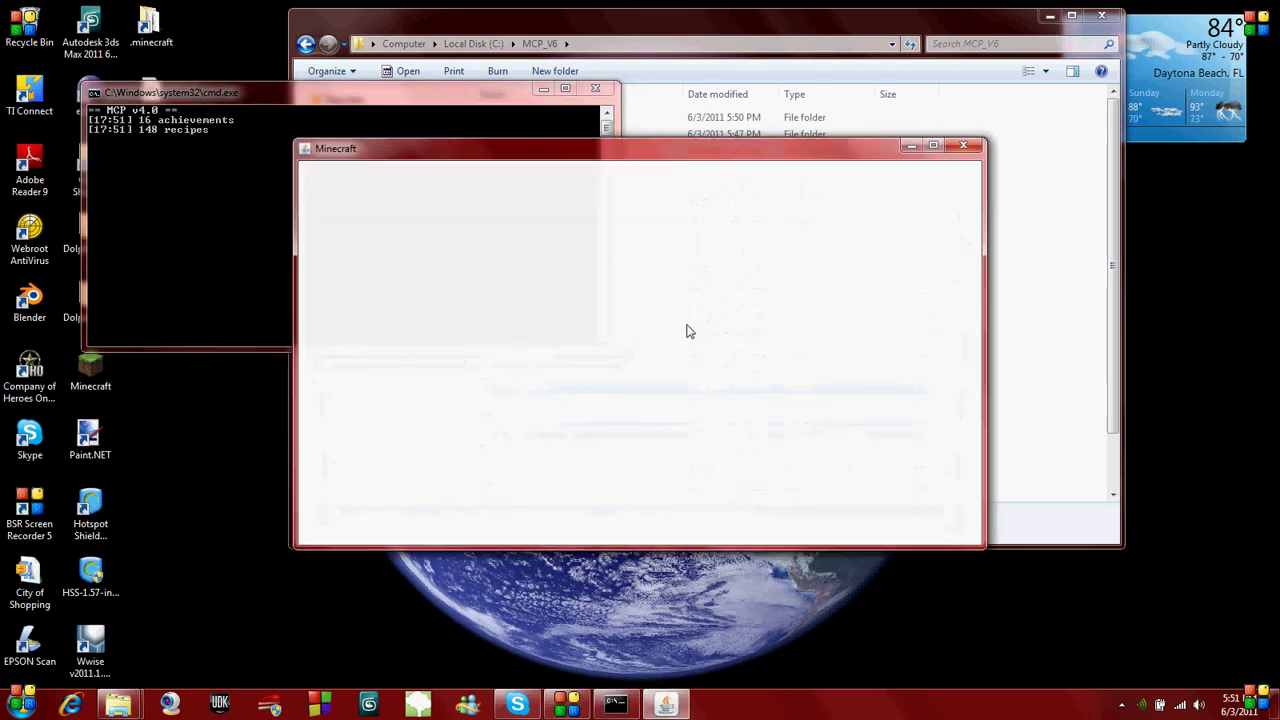
pyautogui.moveTo(689, 152); pyautogui.dragTo(692, 116)
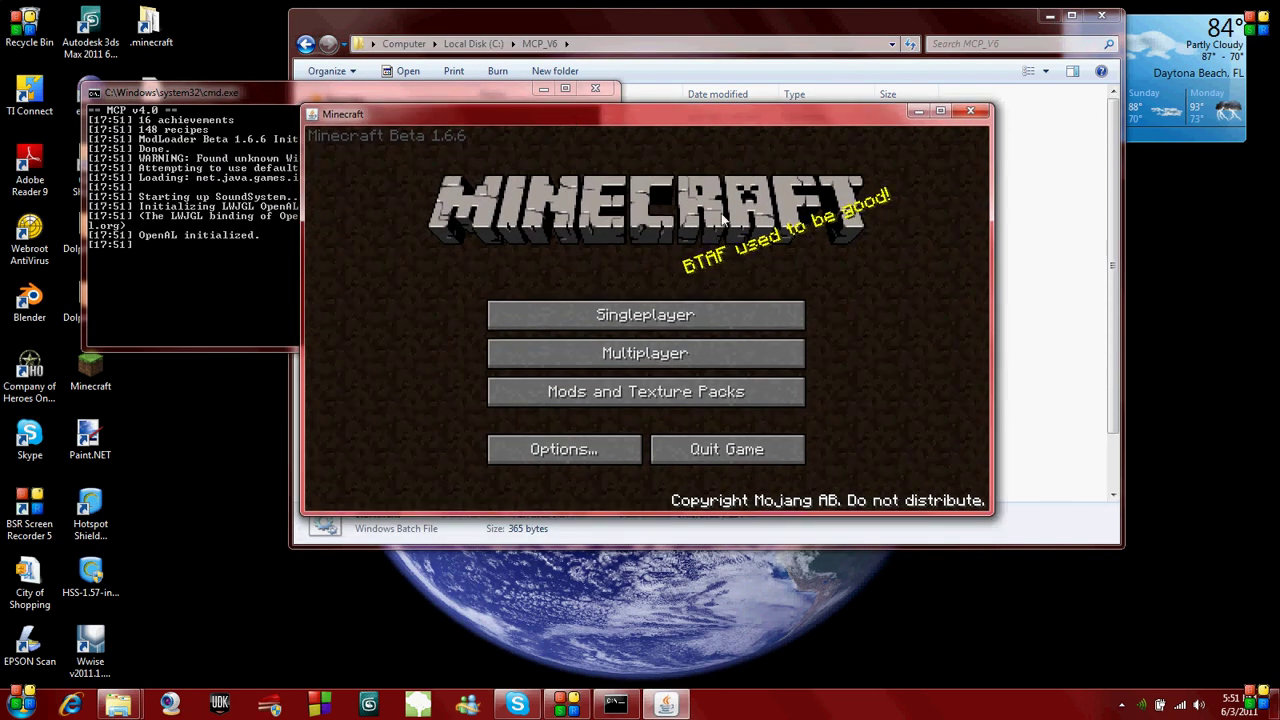
# Create a new singleplayer world with the default settings and maximize the game window.
pyautogui.click(742, 317)
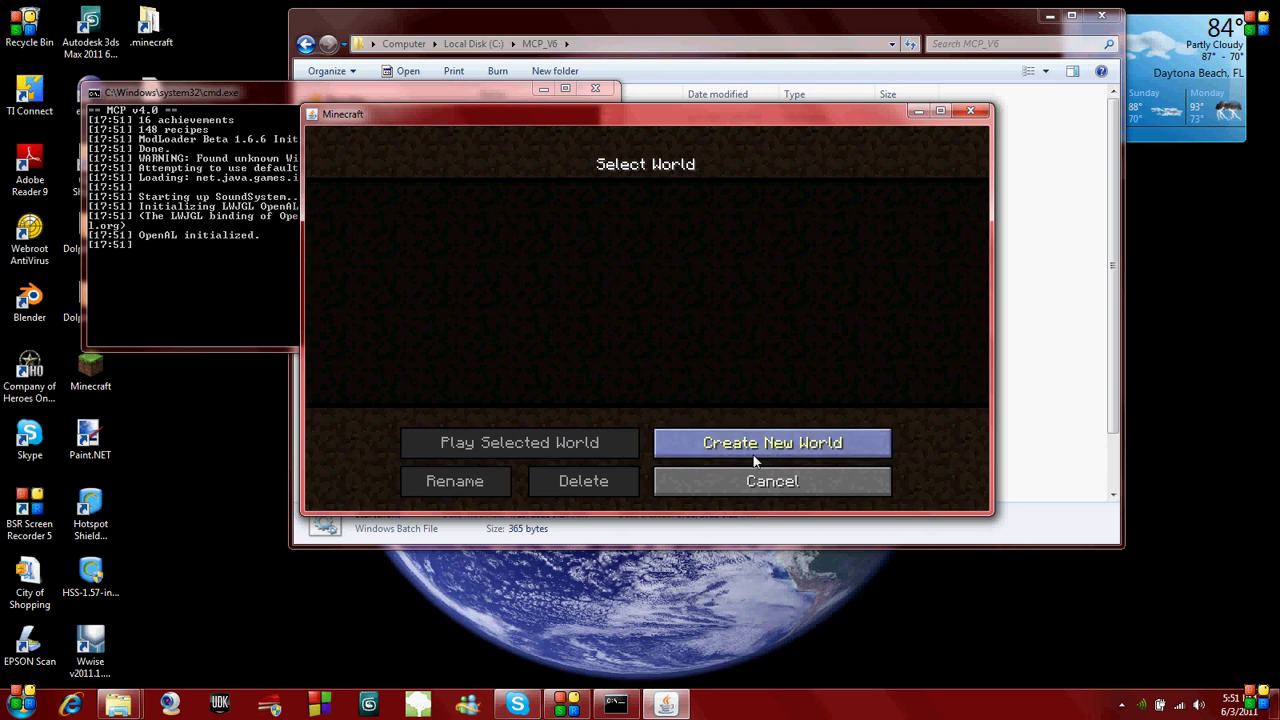
pyautogui.click(670, 440)
pyautogui.click(662, 403)
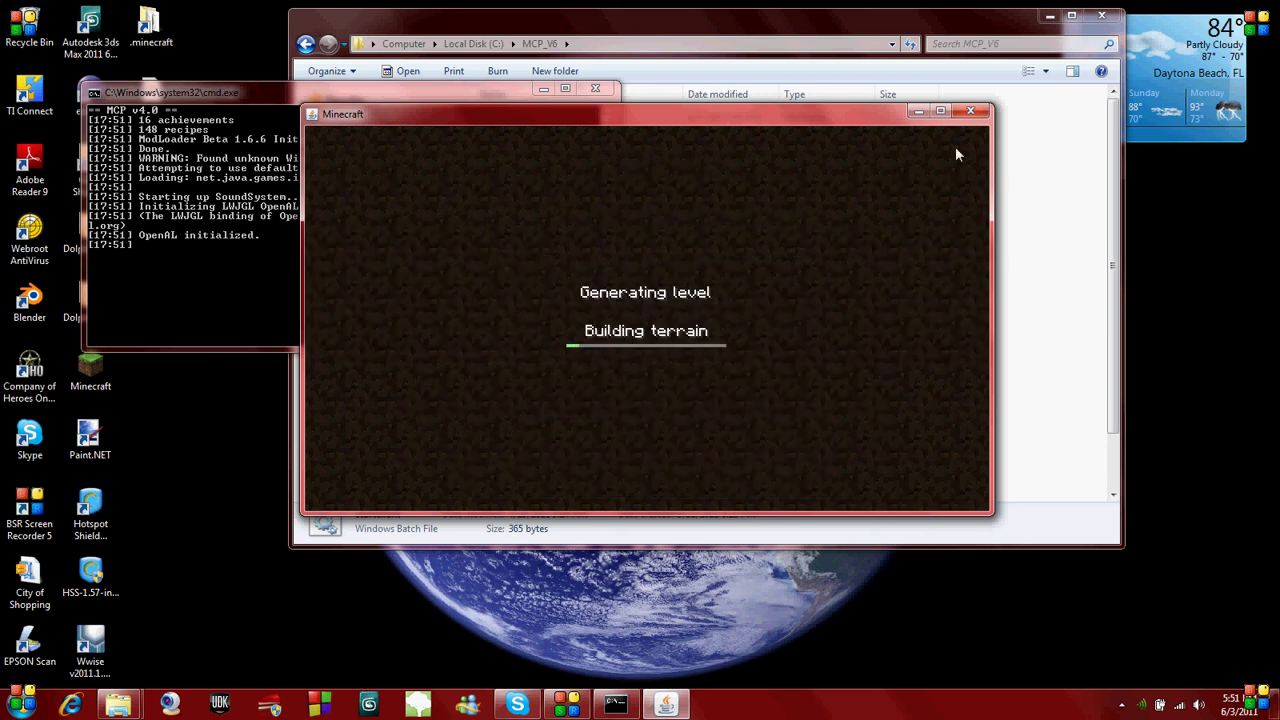
pyautogui.click(941, 111)
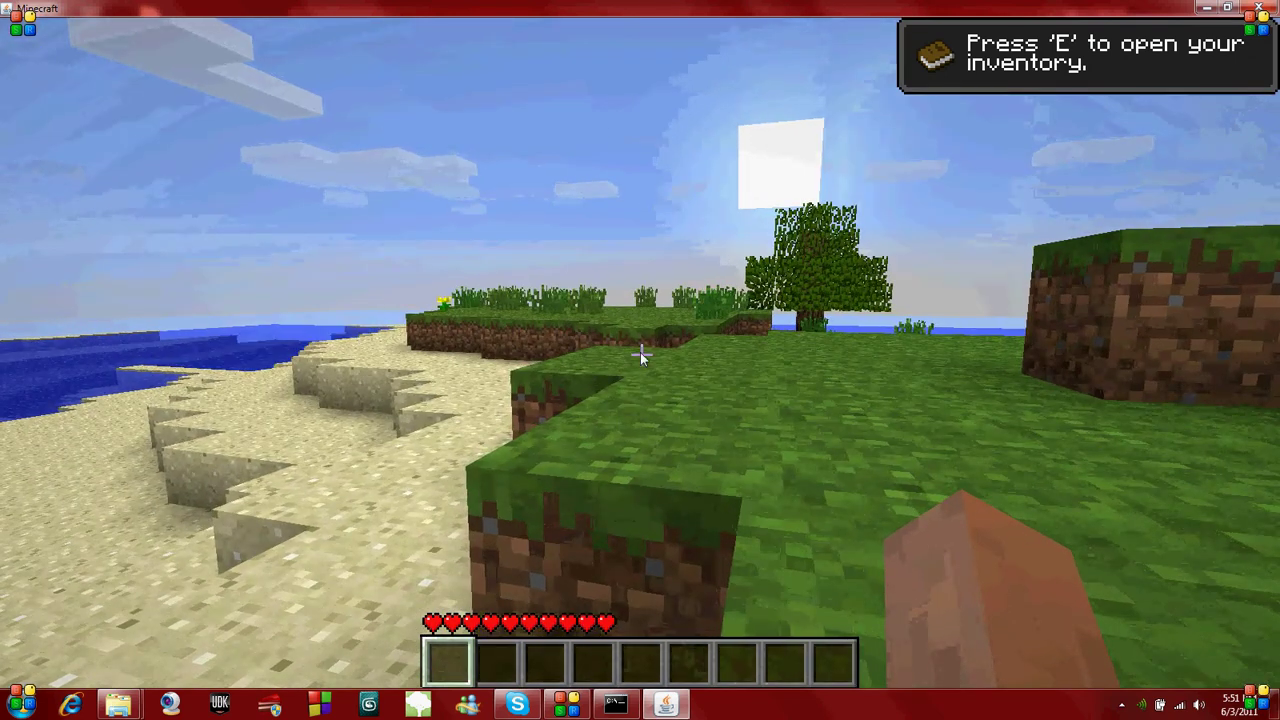
# Leave the test world for the title screen, then close Minecraft and its console window.
pyautogui.press('Escape')
pyautogui.click(635, 466)
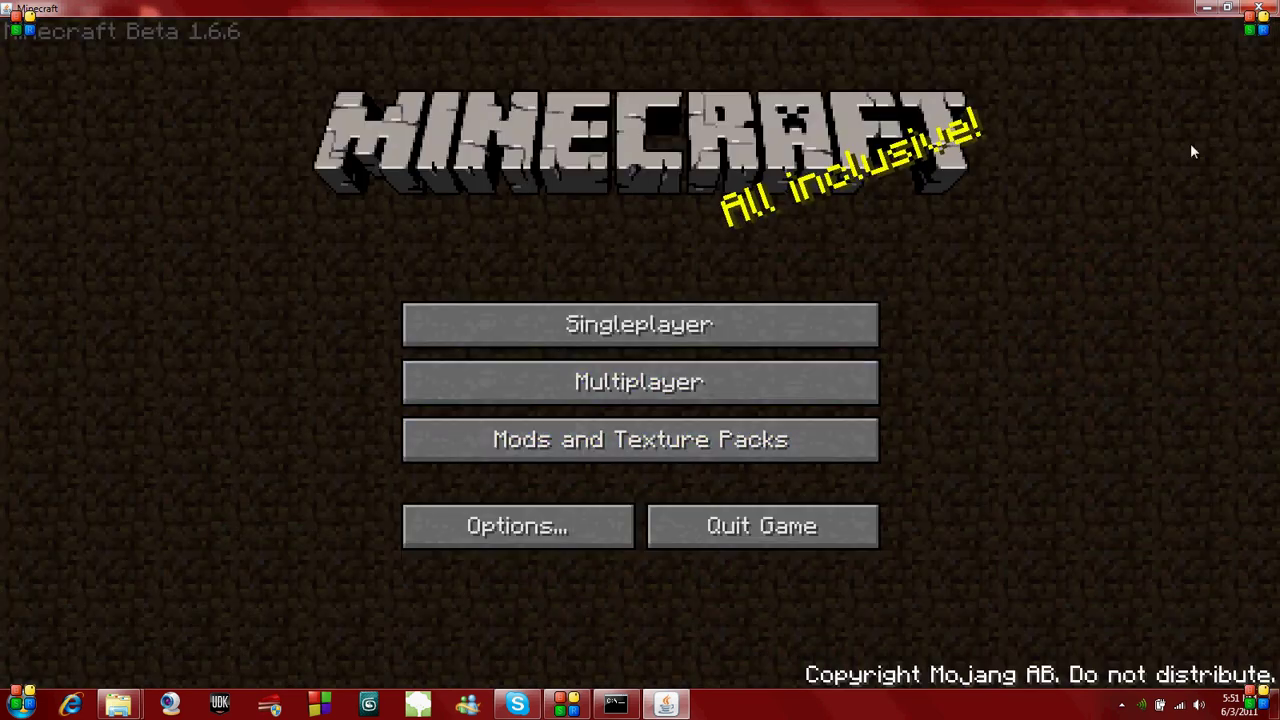
pyautogui.click(1257, 8)
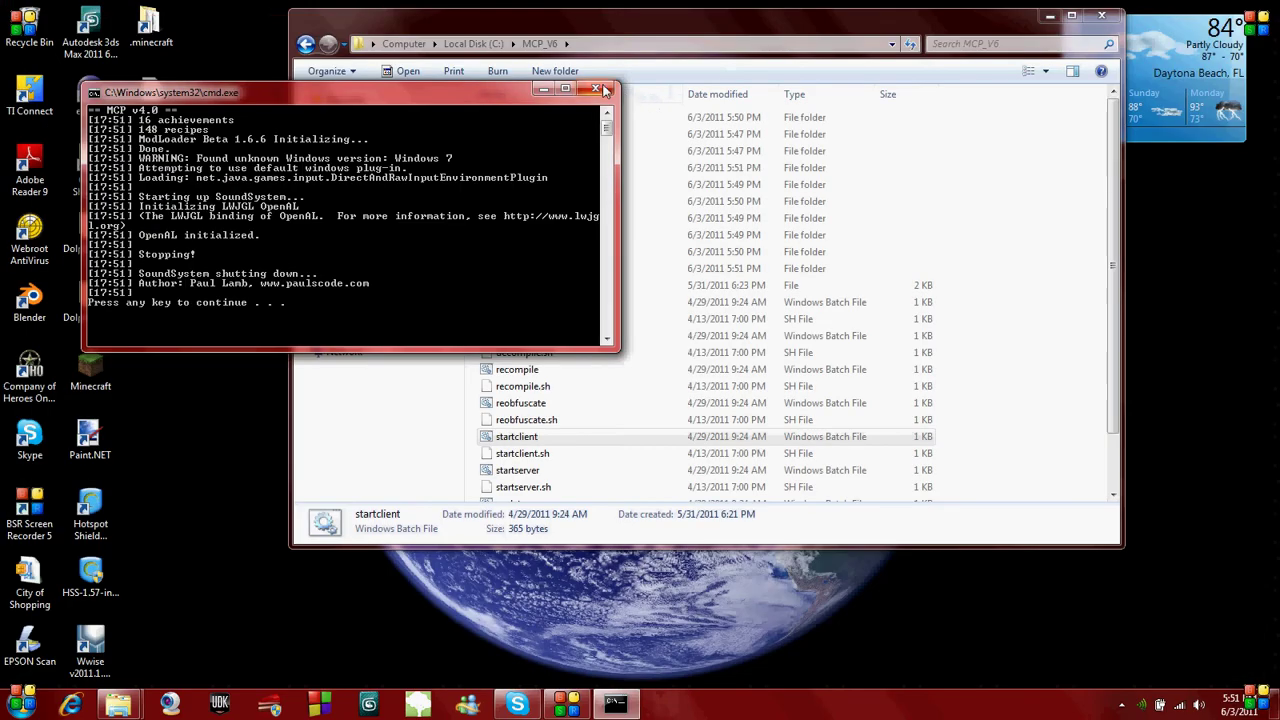
pyautogui.click(612, 78)
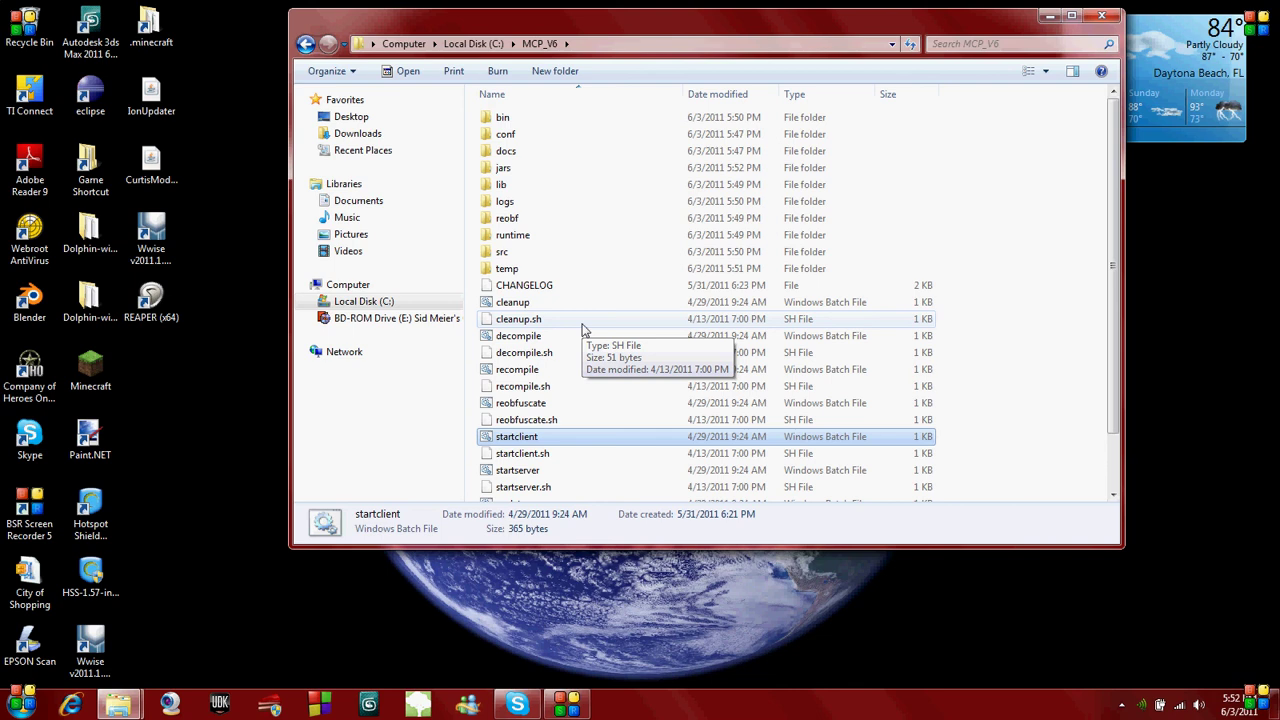
# Open src\minecraft\net\minecraft\src inside MCP_V6 and look through the decompiled Java source files.
pyautogui.click(512, 256)
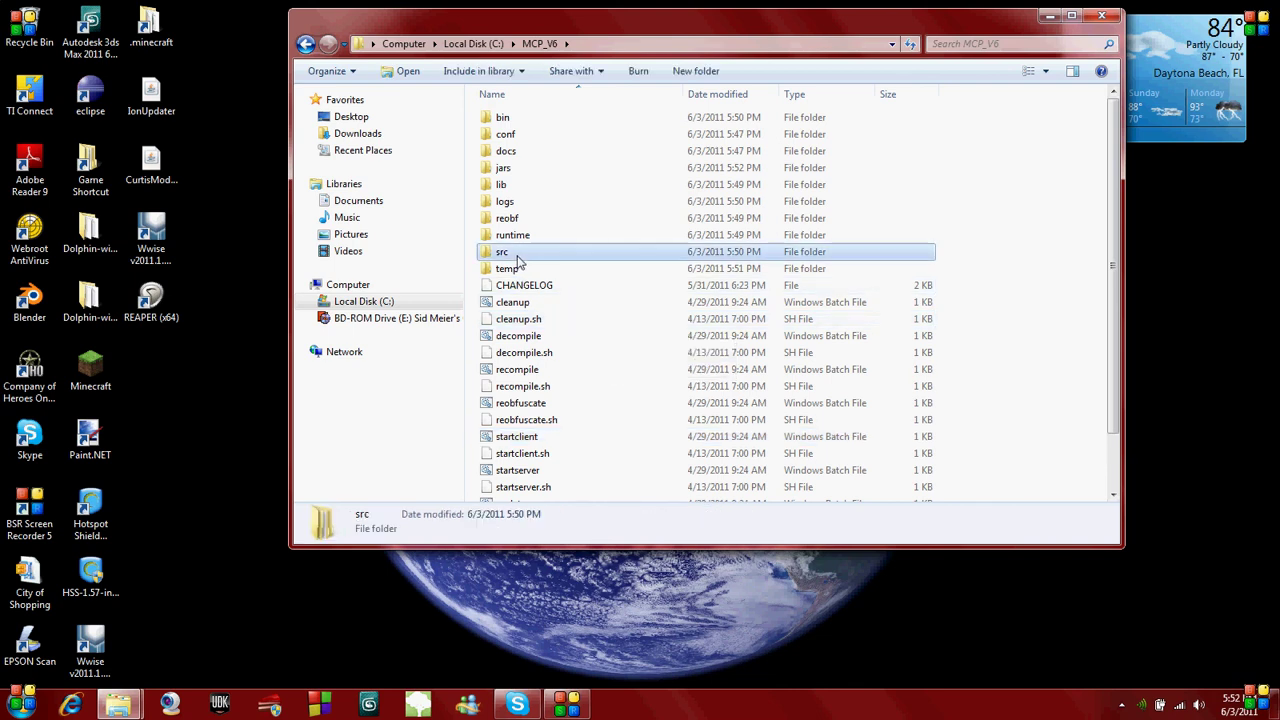
pyautogui.doubleClick(517, 258)
pyautogui.doubleClick(517, 118)
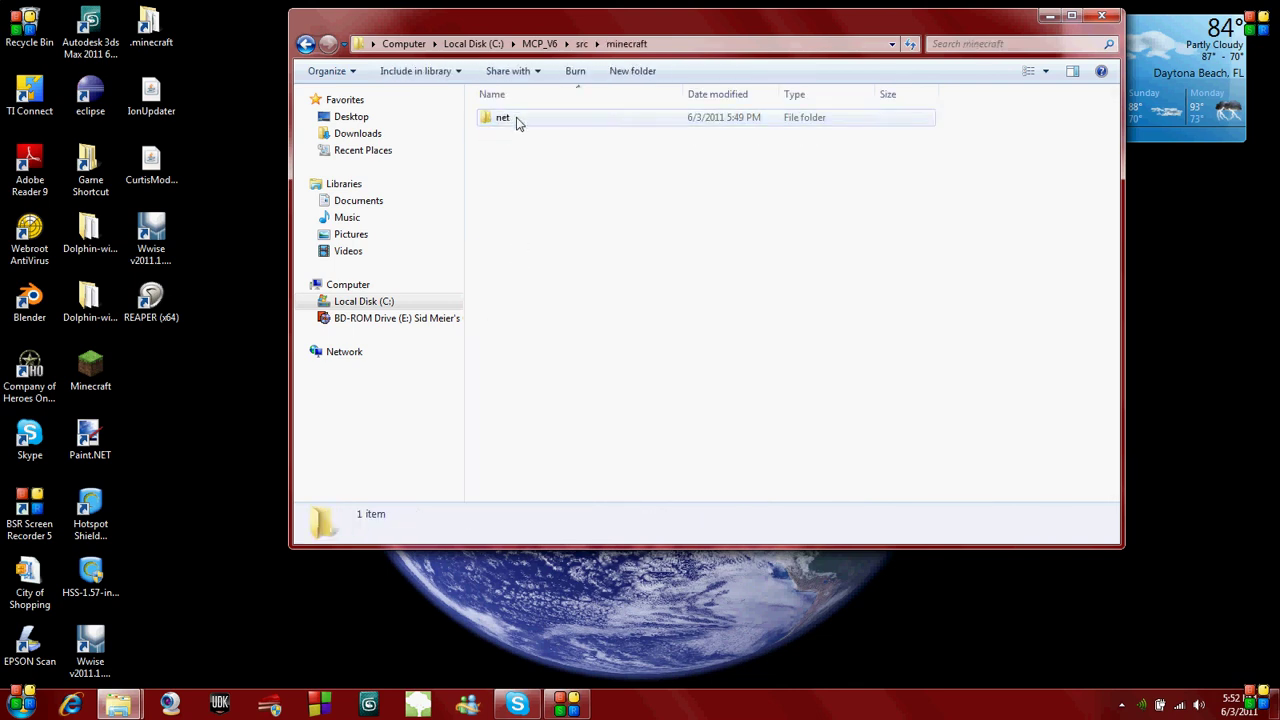
pyautogui.doubleClick(516, 118)
pyautogui.doubleClick(516, 118)
pyautogui.doubleClick(530, 154)
pyautogui.moveTo(1118, 113)
pyautogui.mouseDown()
pyautogui.moveTo(1118, 232)
pyautogui.moveTo(1118, 106)
pyautogui.mouseUp()
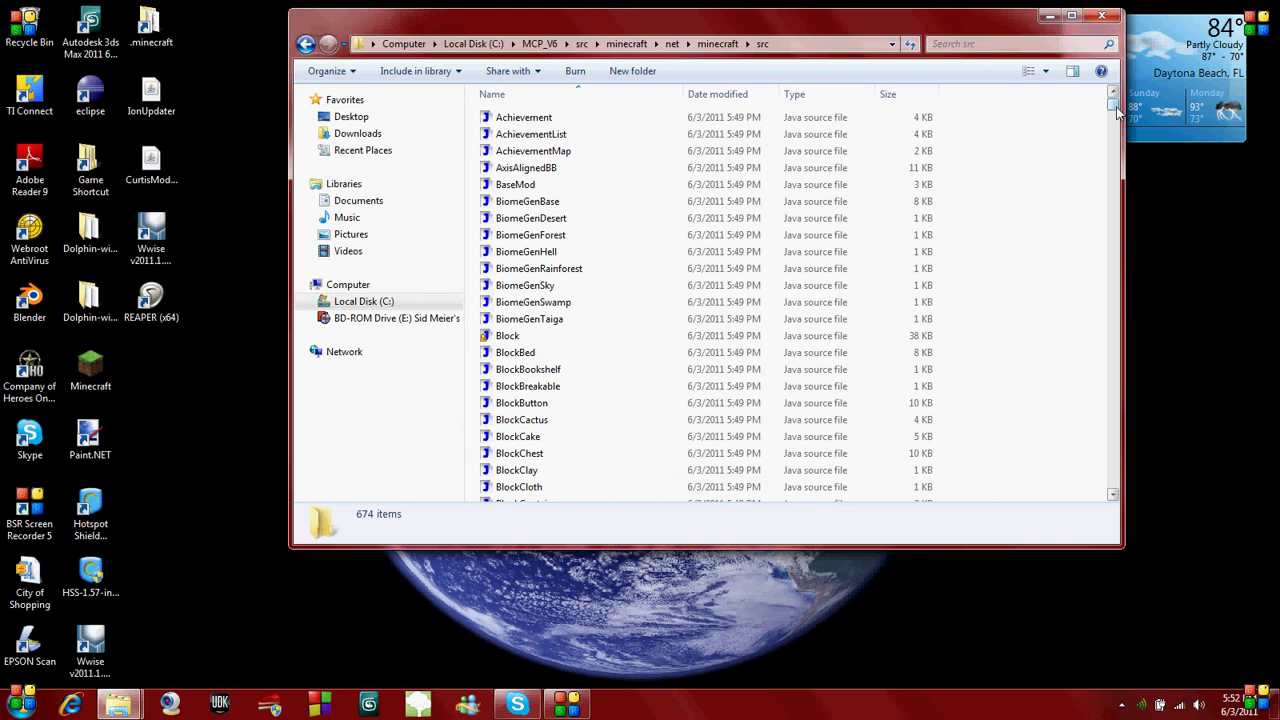
# Return to the MCP_V6 folder, inspect the contents of the reobf folder, and go back to MCP_V6.
pyautogui.click(581, 44)
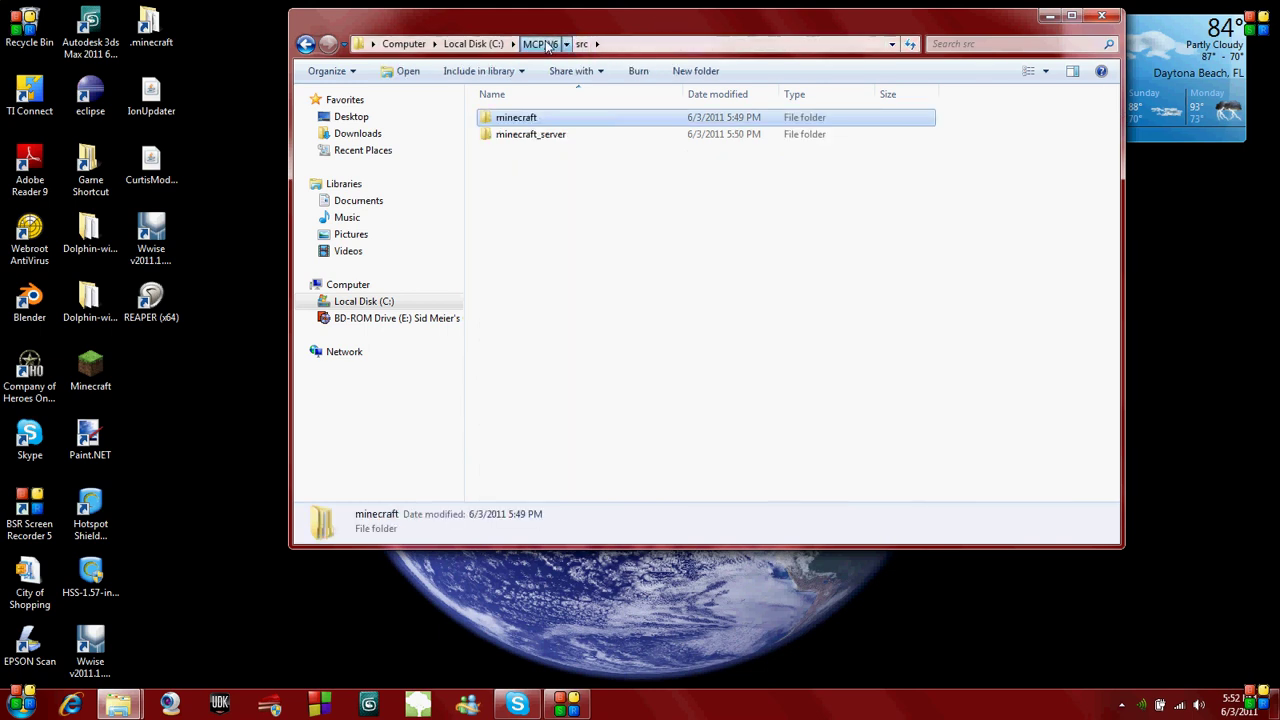
pyautogui.click(547, 45)
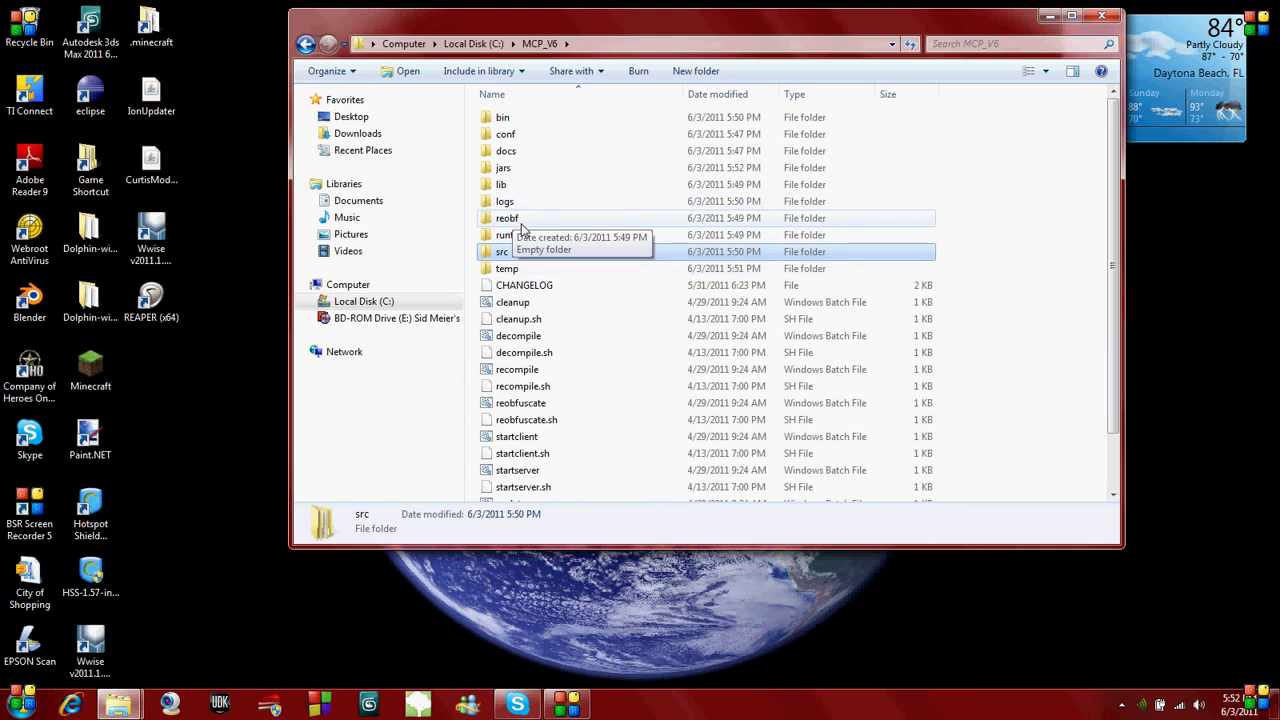
pyautogui.doubleClick(520, 228)
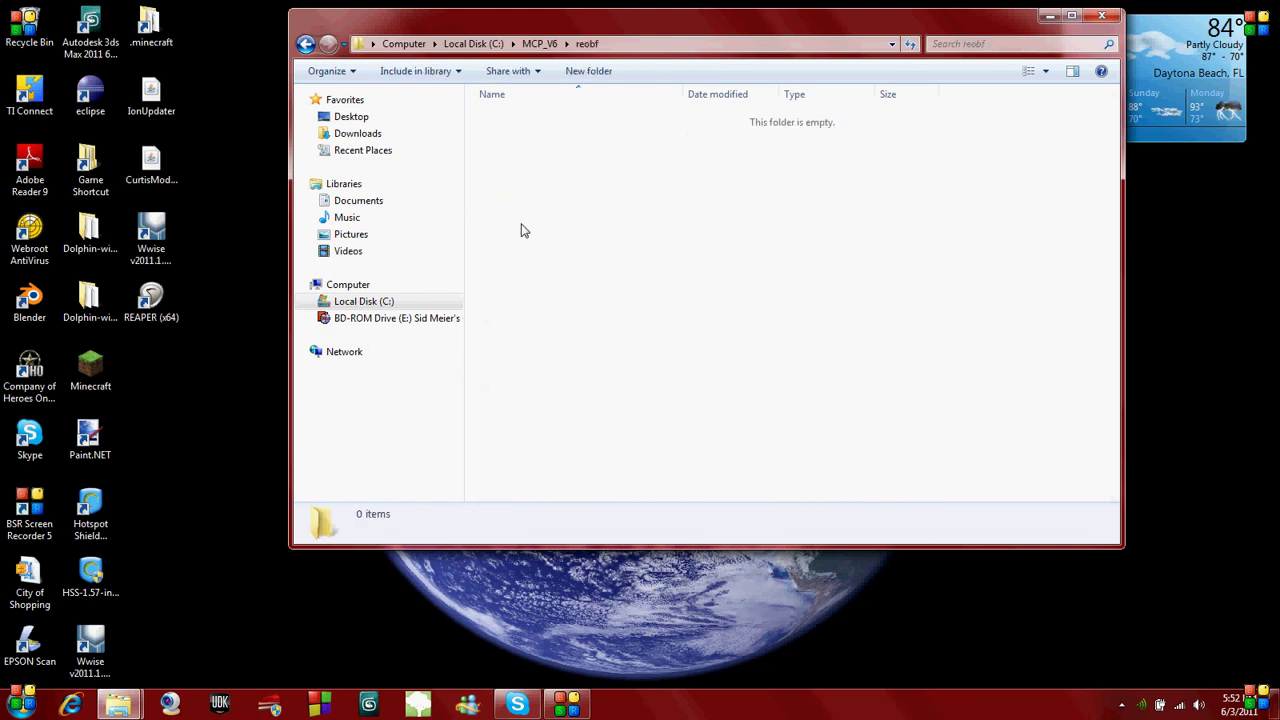
pyautogui.click(539, 44)
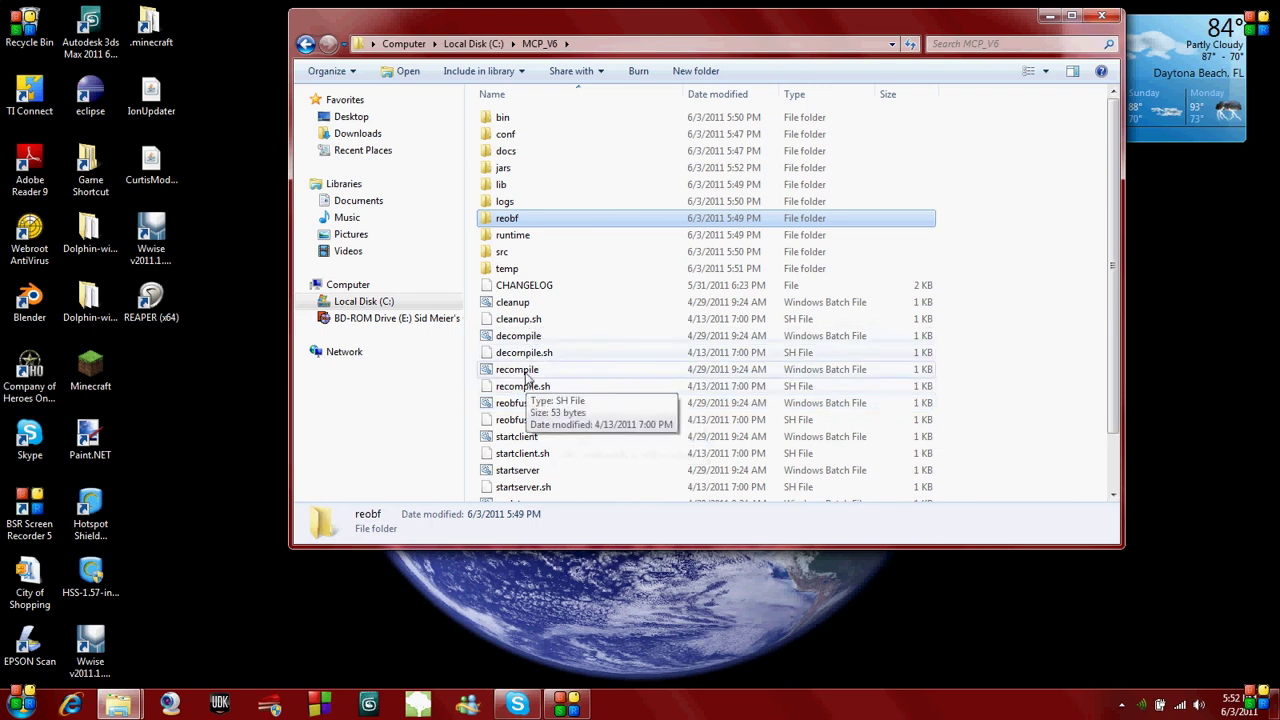
pyautogui.doubleClick(525, 218)
pyautogui.moveTo(644, 169); pyautogui.dragTo(460, 322)
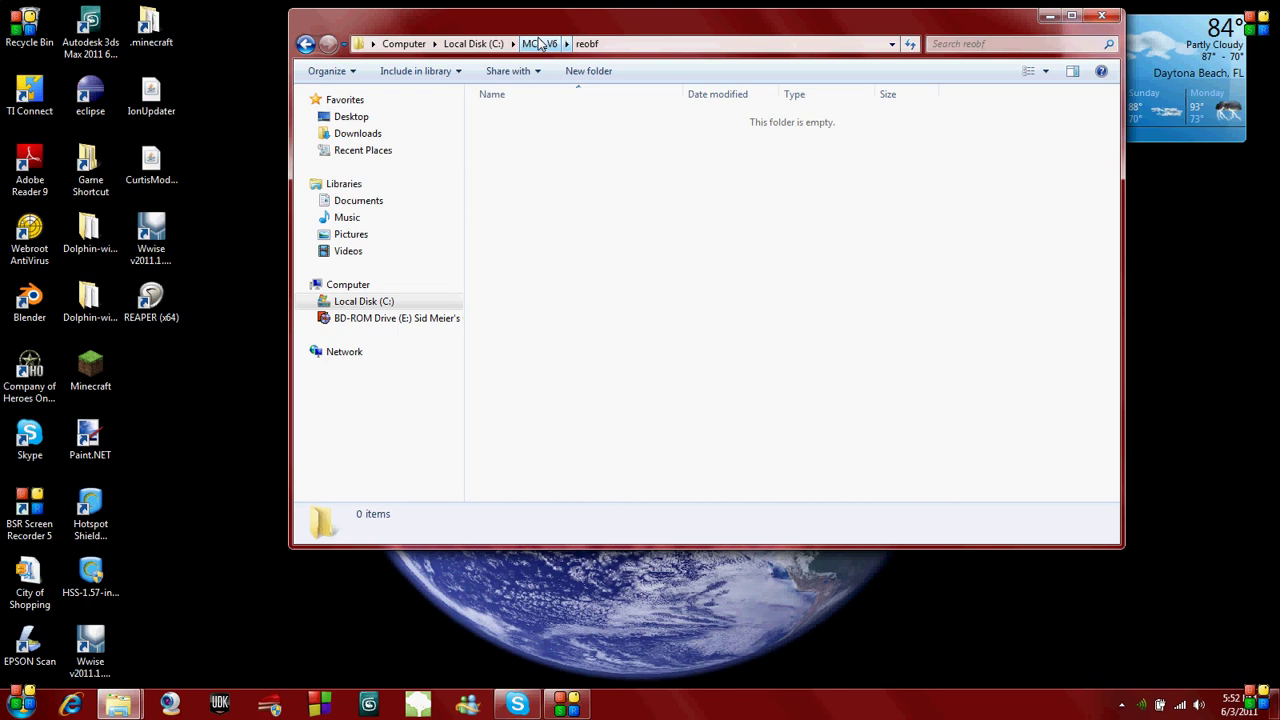
pyautogui.click(540, 44)
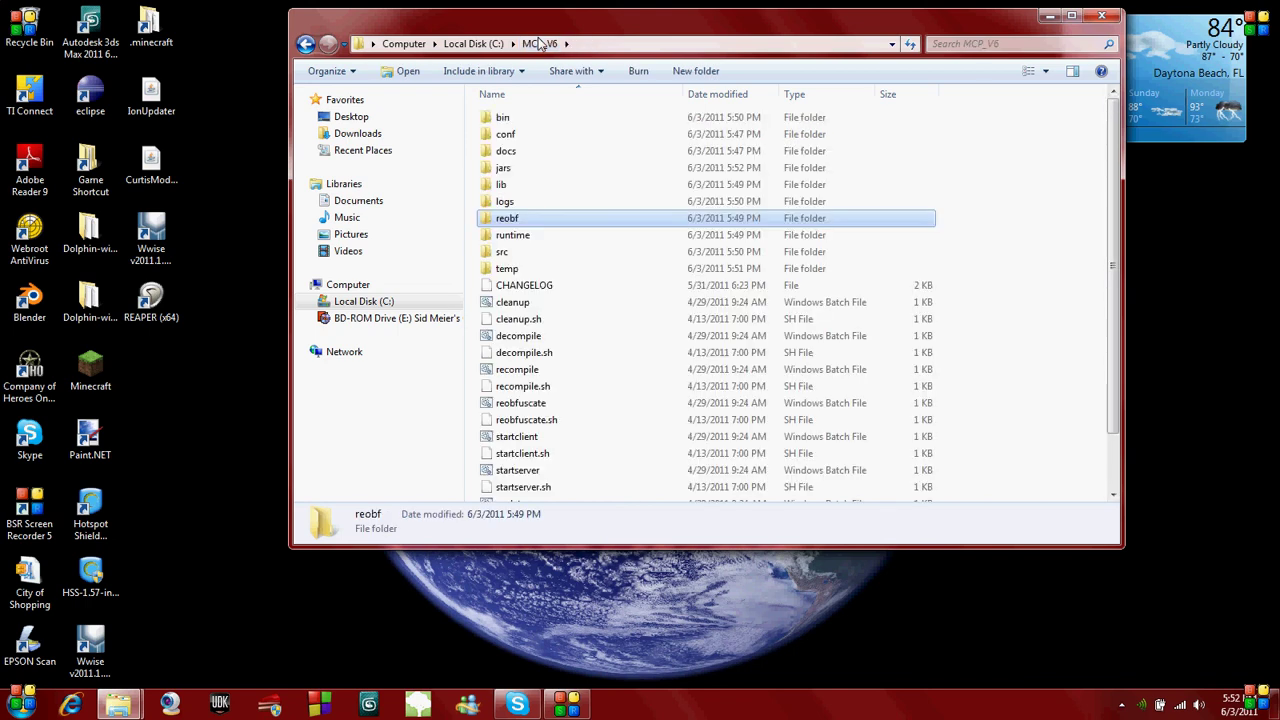
pyautogui.click(187, 395)
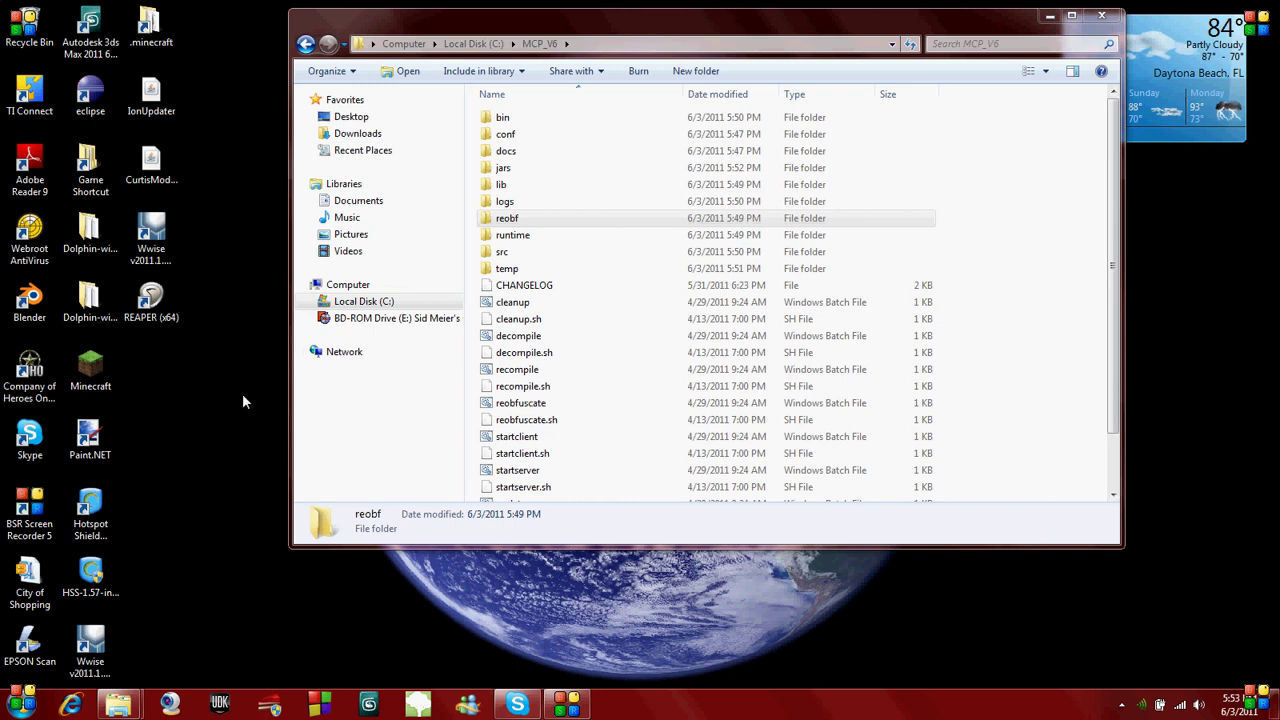
pyautogui.click(540, 420)
pyautogui.scroll(-2, 617, 395)
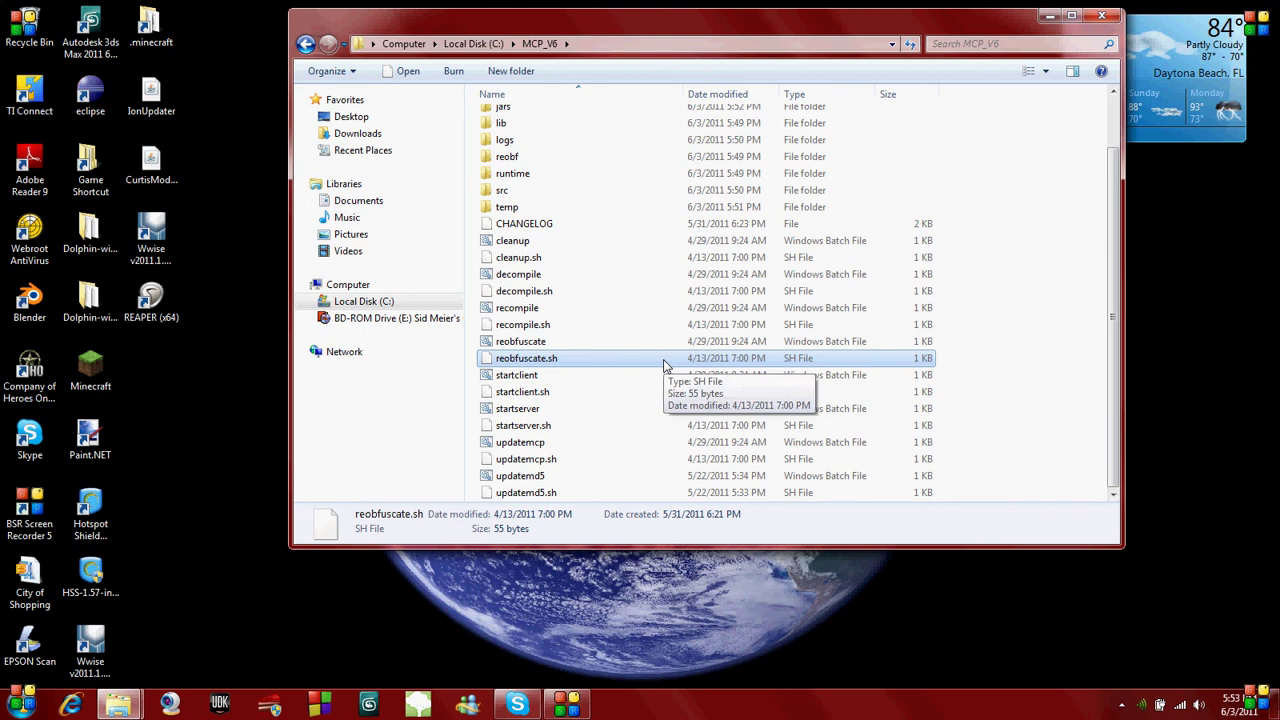
pyautogui.scroll(2, 663, 364)
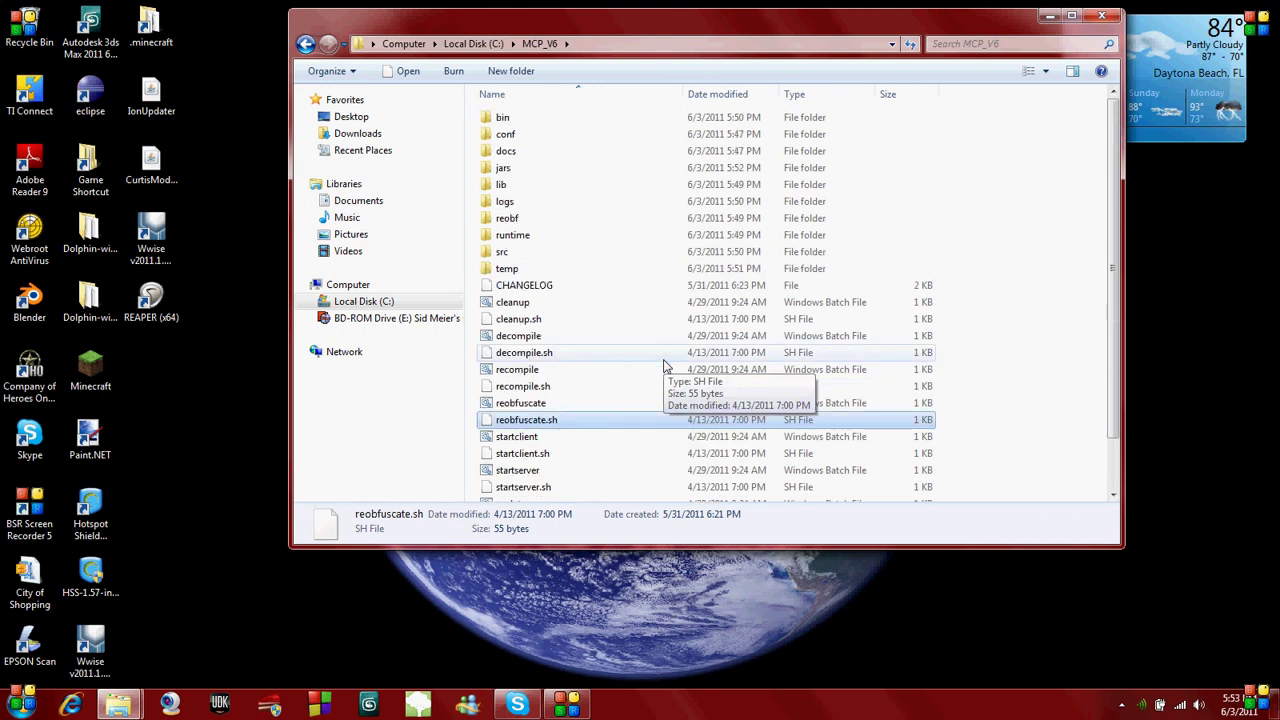